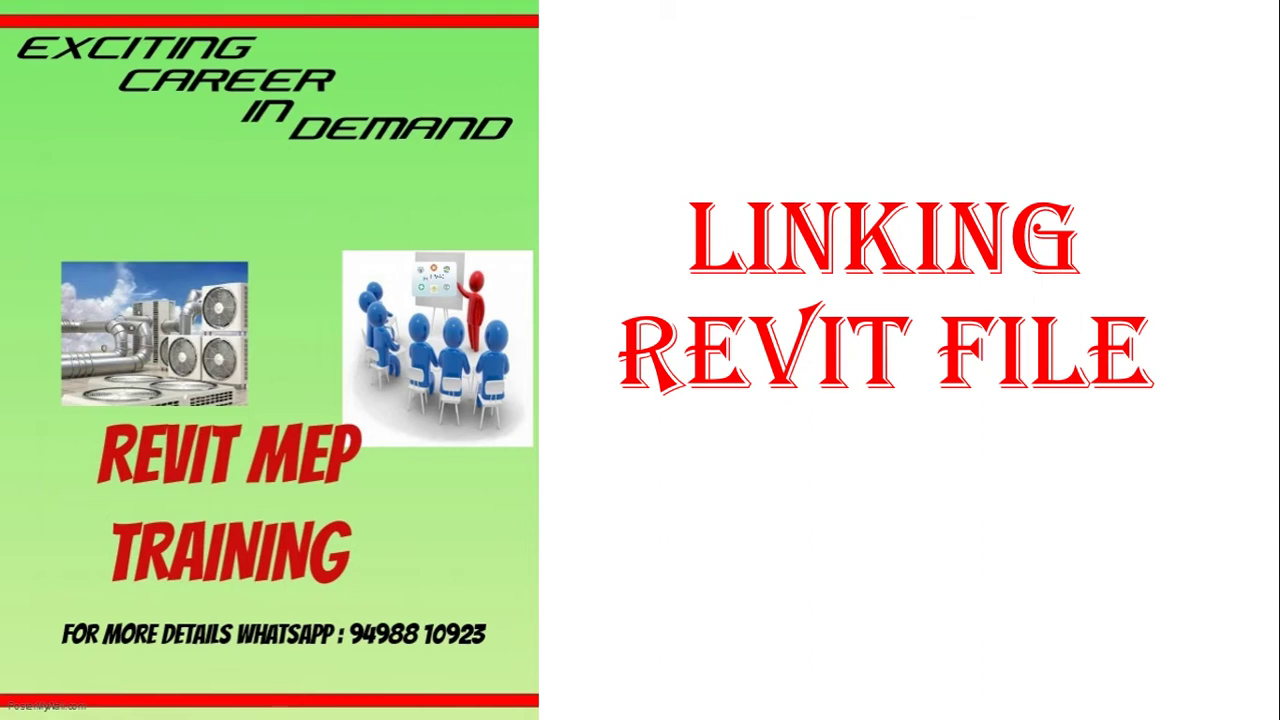
# - Switch from the PowerPoint slideshow back to Revit's Recent Files screen
pyautogui.hotkey('alt', 'Tab')
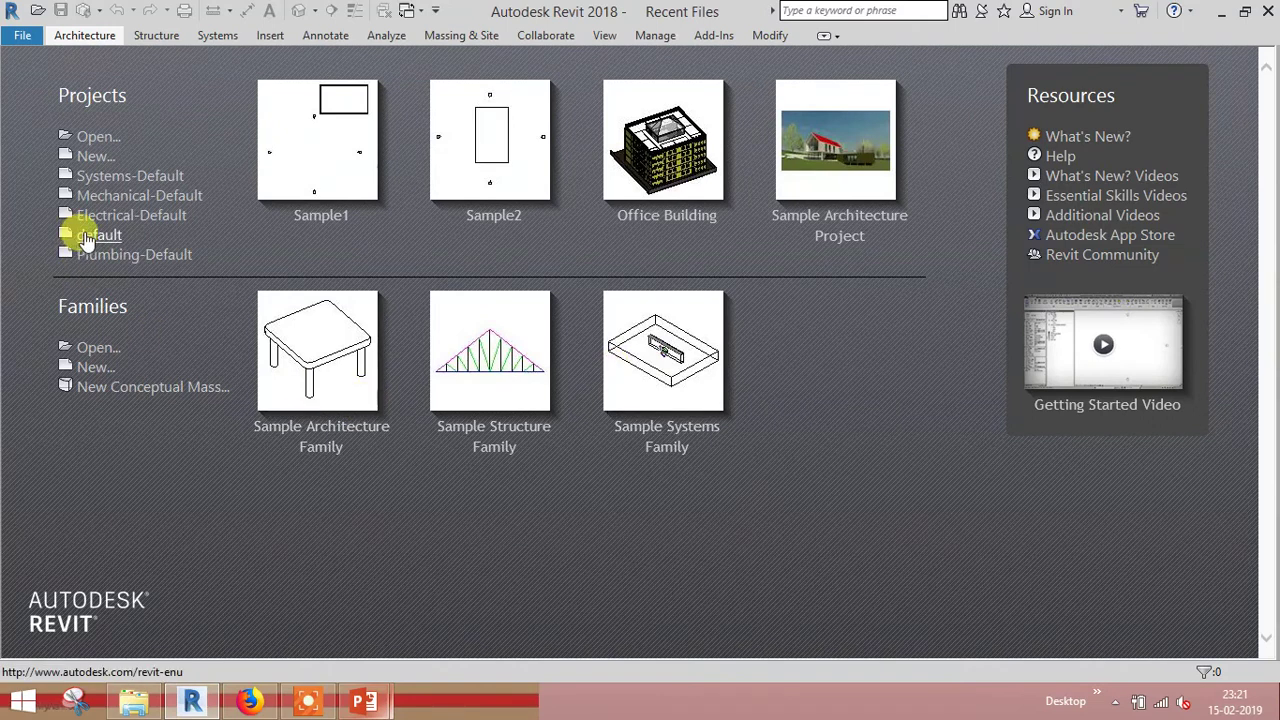
# - Create a new project from the Systems-Default template and look over the Insert and View tools
pyautogui.click(128, 177)
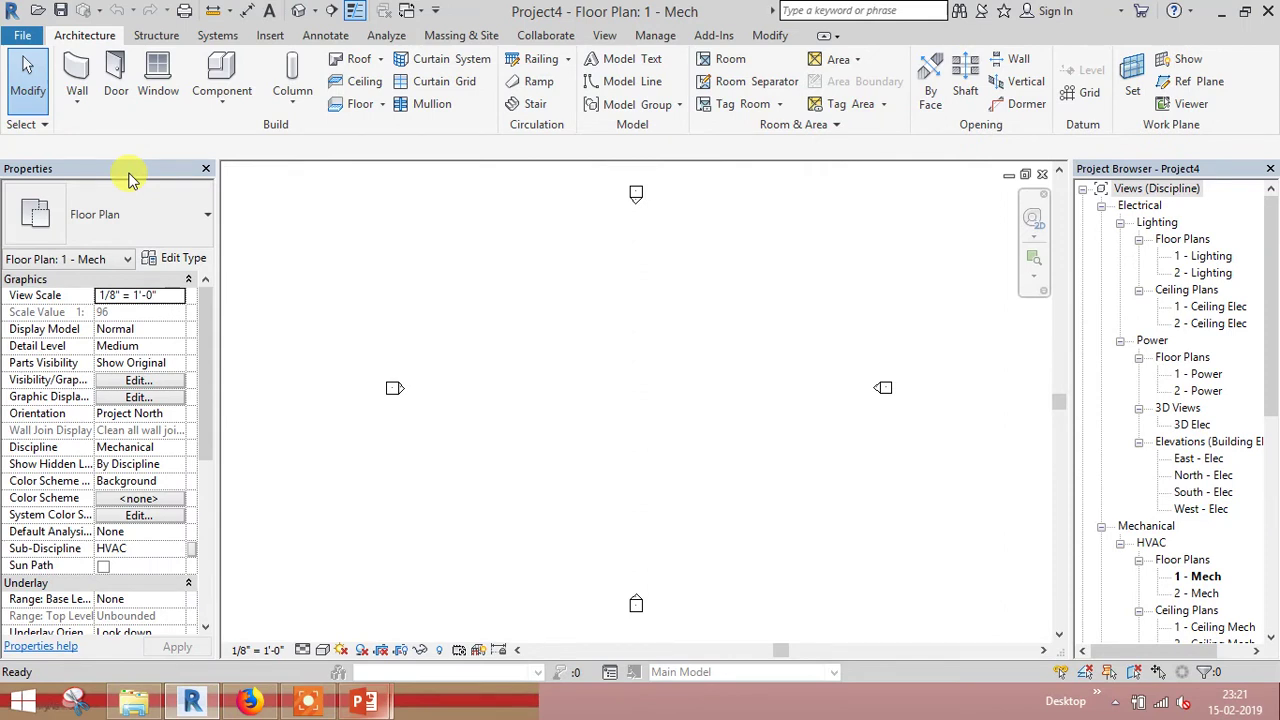
pyautogui.click(270, 38)
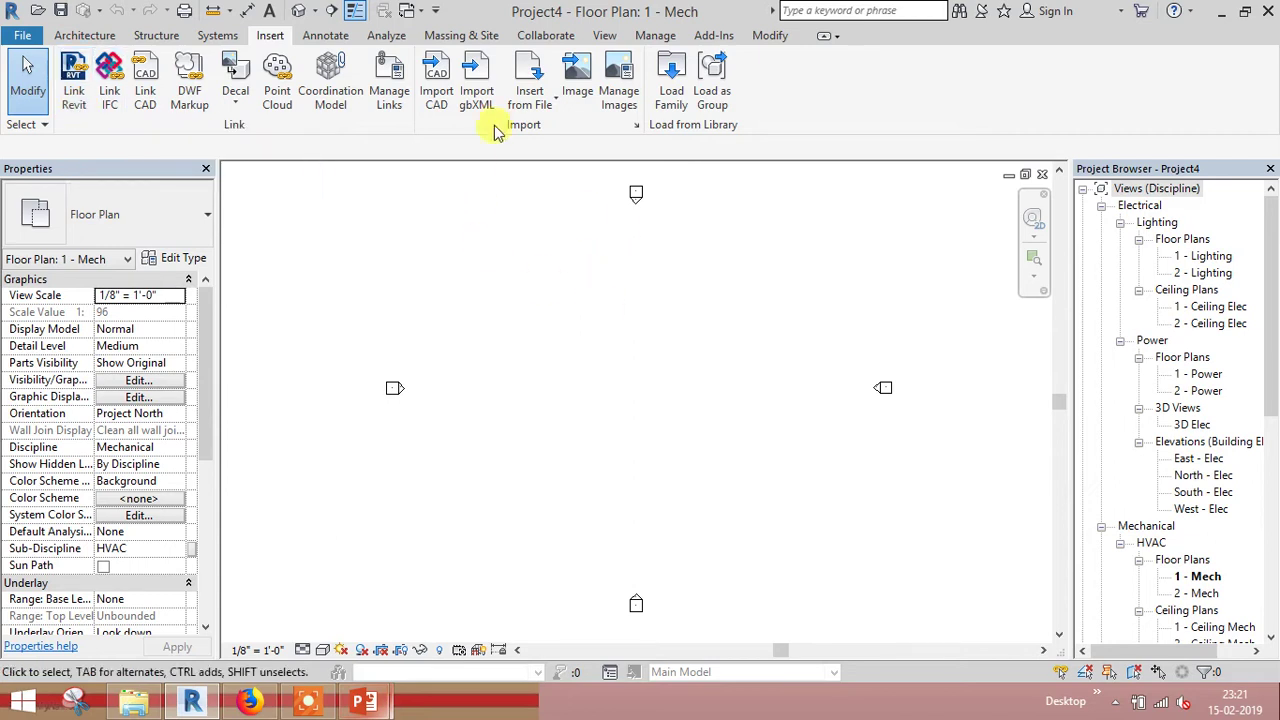
pyautogui.click(603, 38)
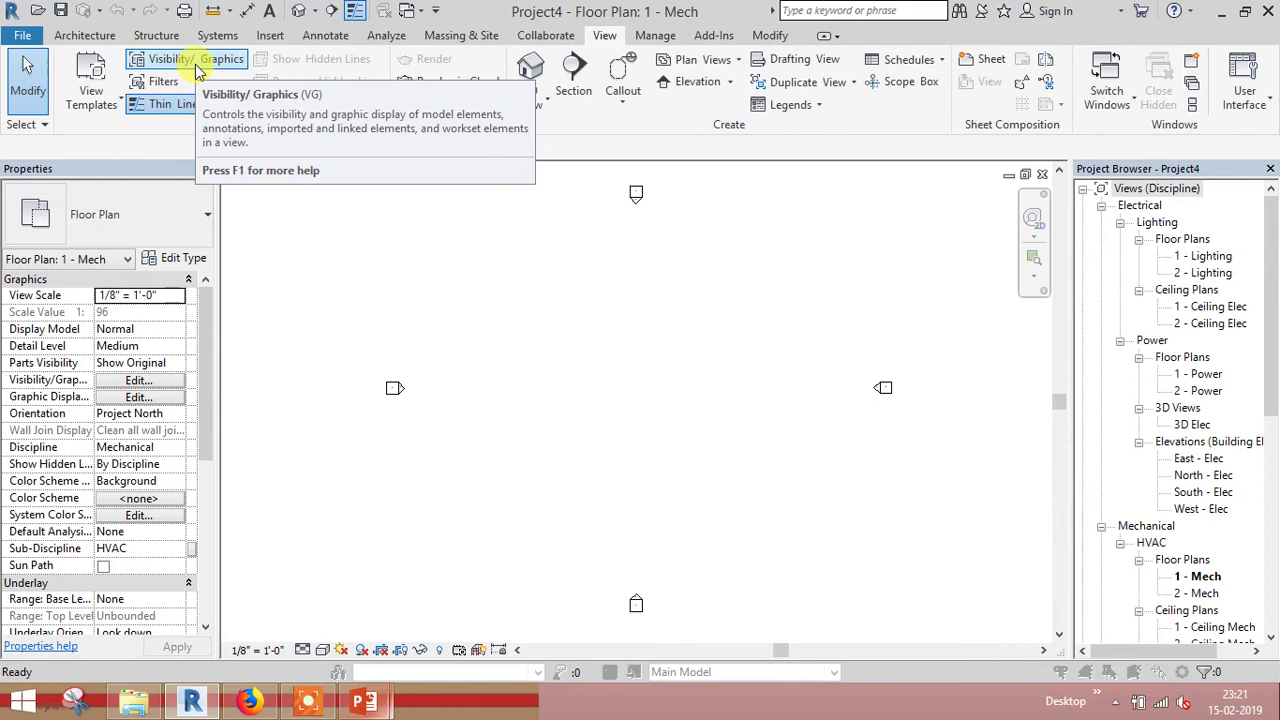
# - In Visibility/Graphics for 1 - Mech, turn on Site's Project Base Point and Survey Point
pyautogui.click(199, 70)
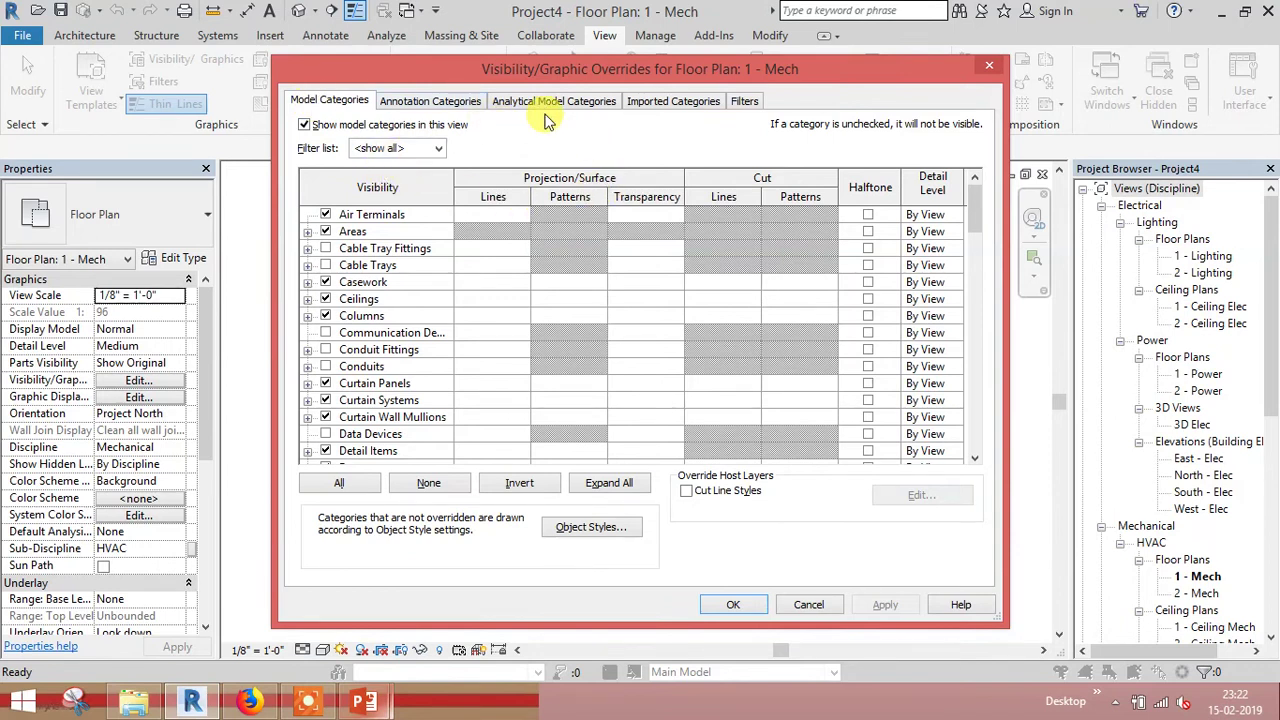
pyautogui.moveTo(970, 212); pyautogui.dragTo(908, 357)
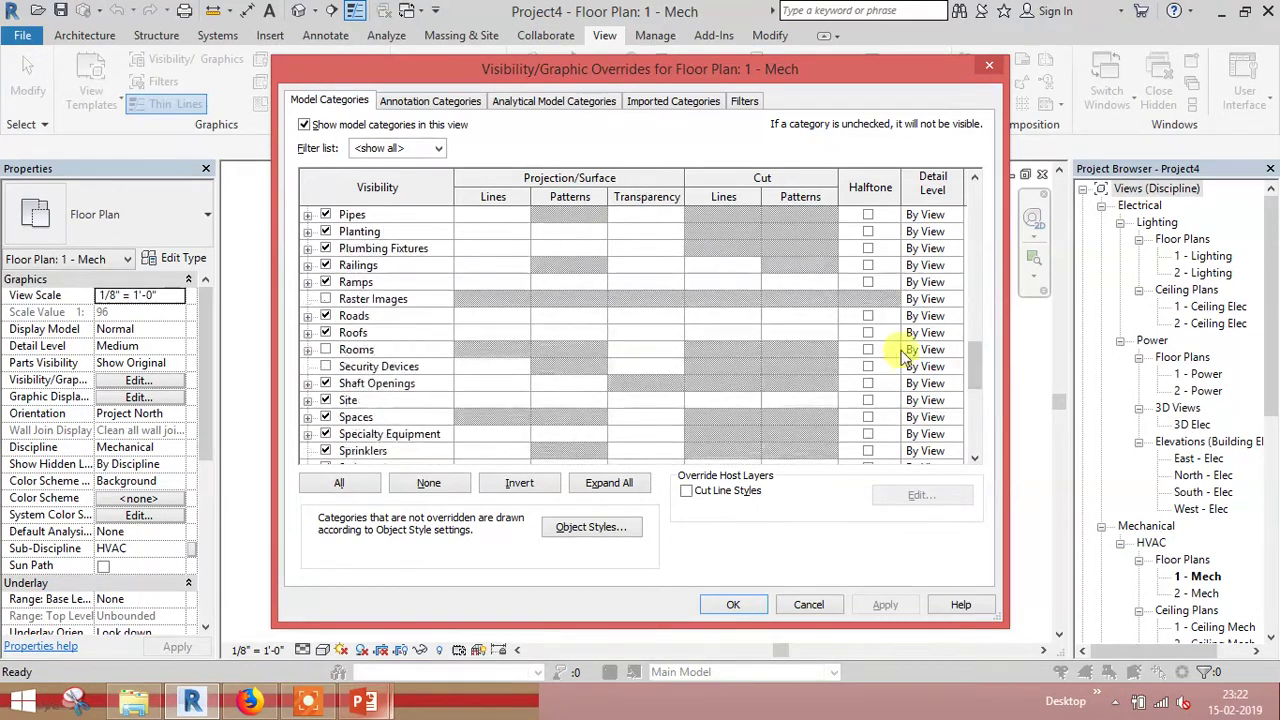
pyautogui.click(308, 400)
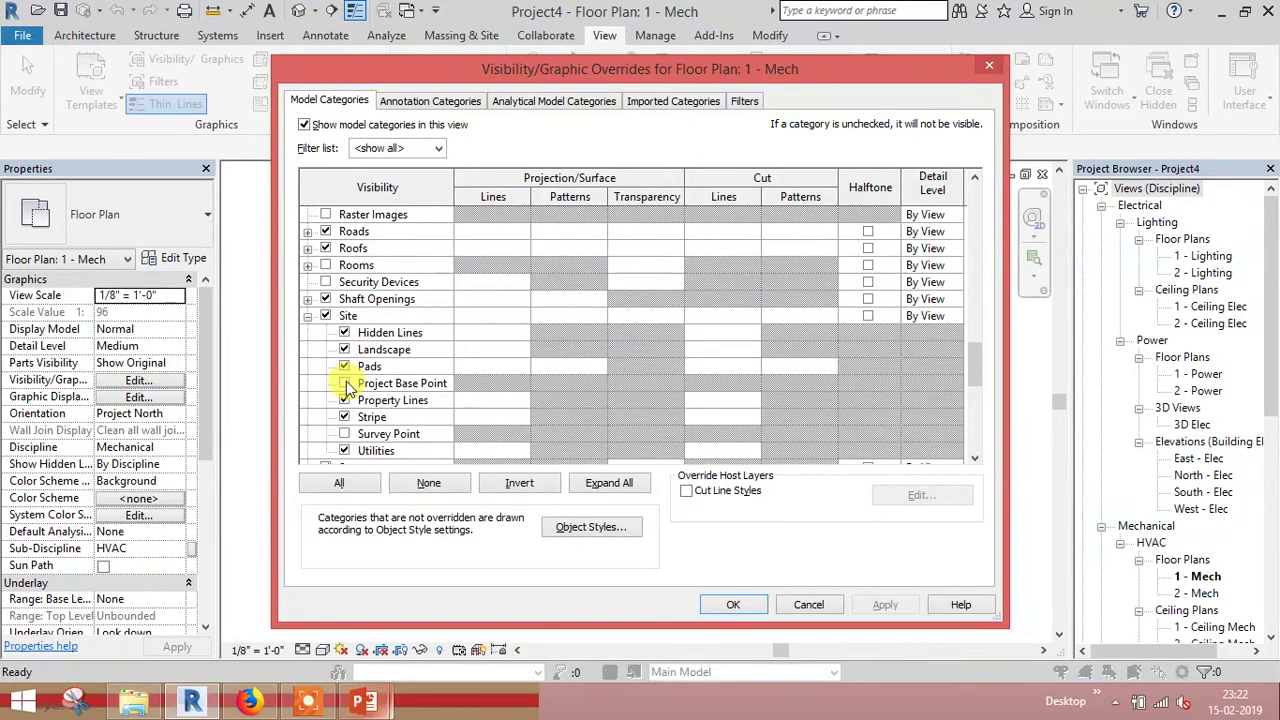
pyautogui.click(344, 384)
pyautogui.click(345, 434)
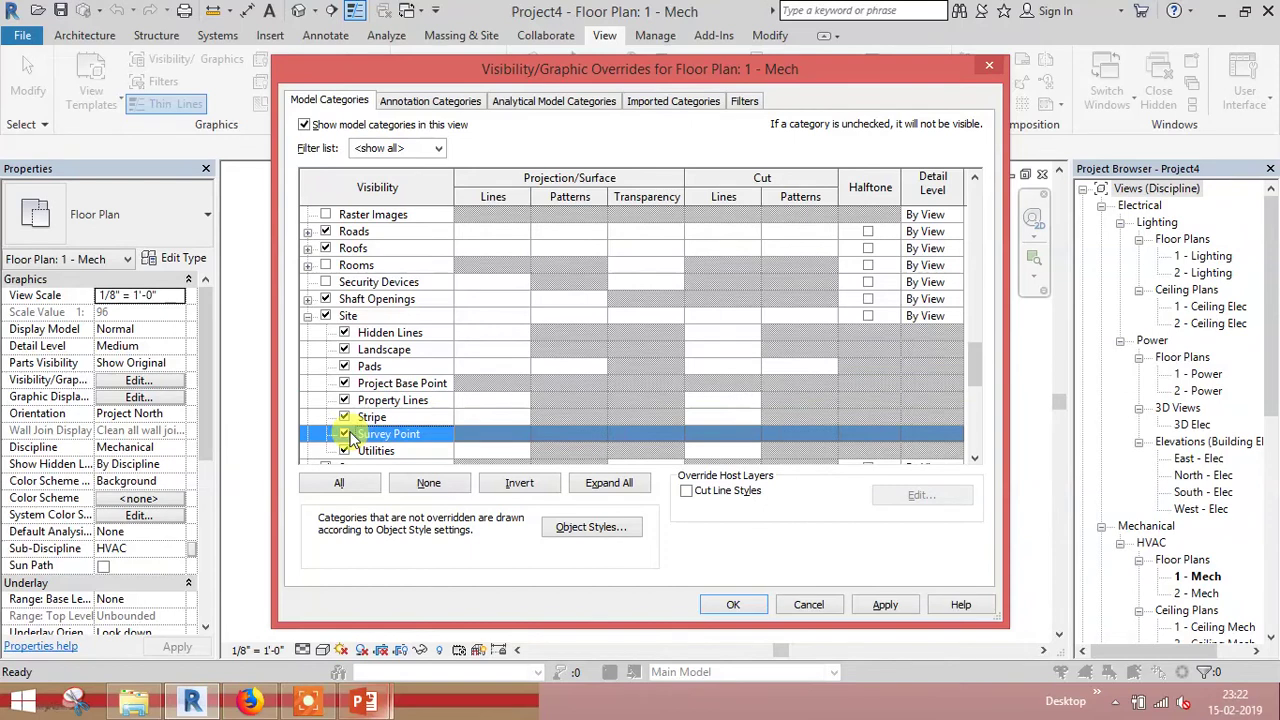
pyautogui.click(734, 604)
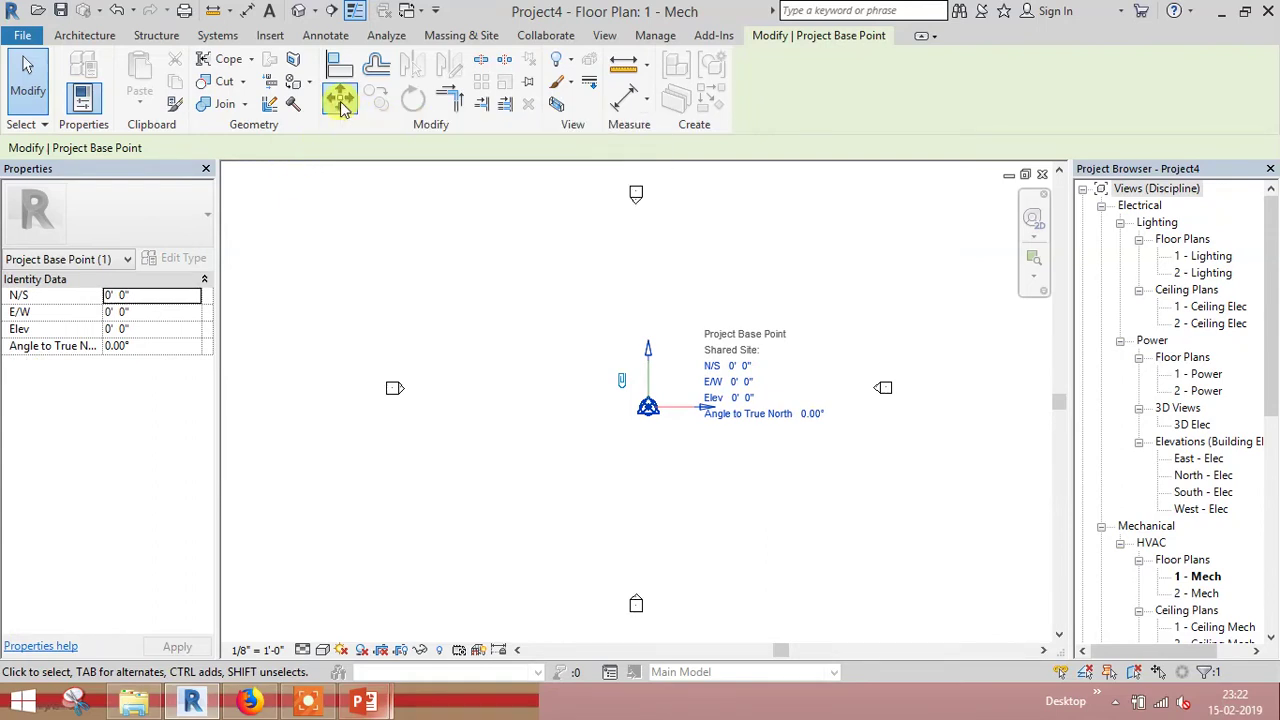
# - Reposition the Project Base Point to the left and the Survey Point to the right
pyautogui.click(340, 103)
pyautogui.click(606, 471)
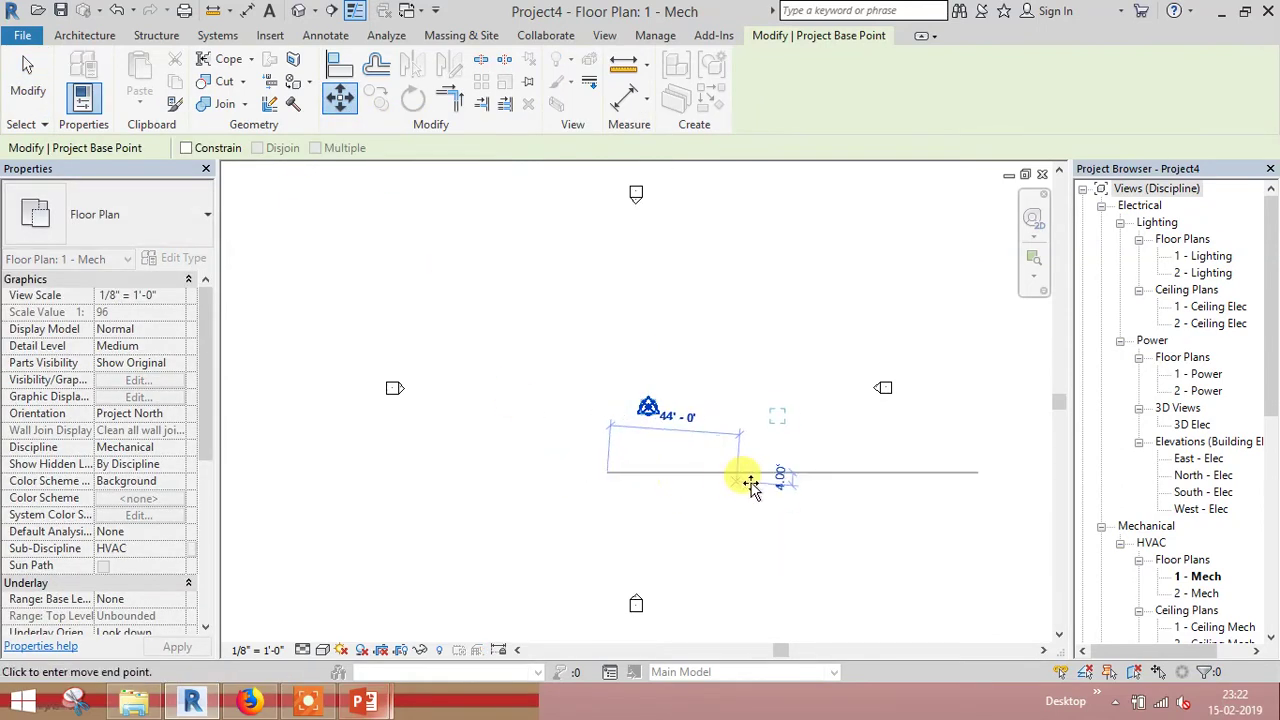
pyautogui.click(750, 485)
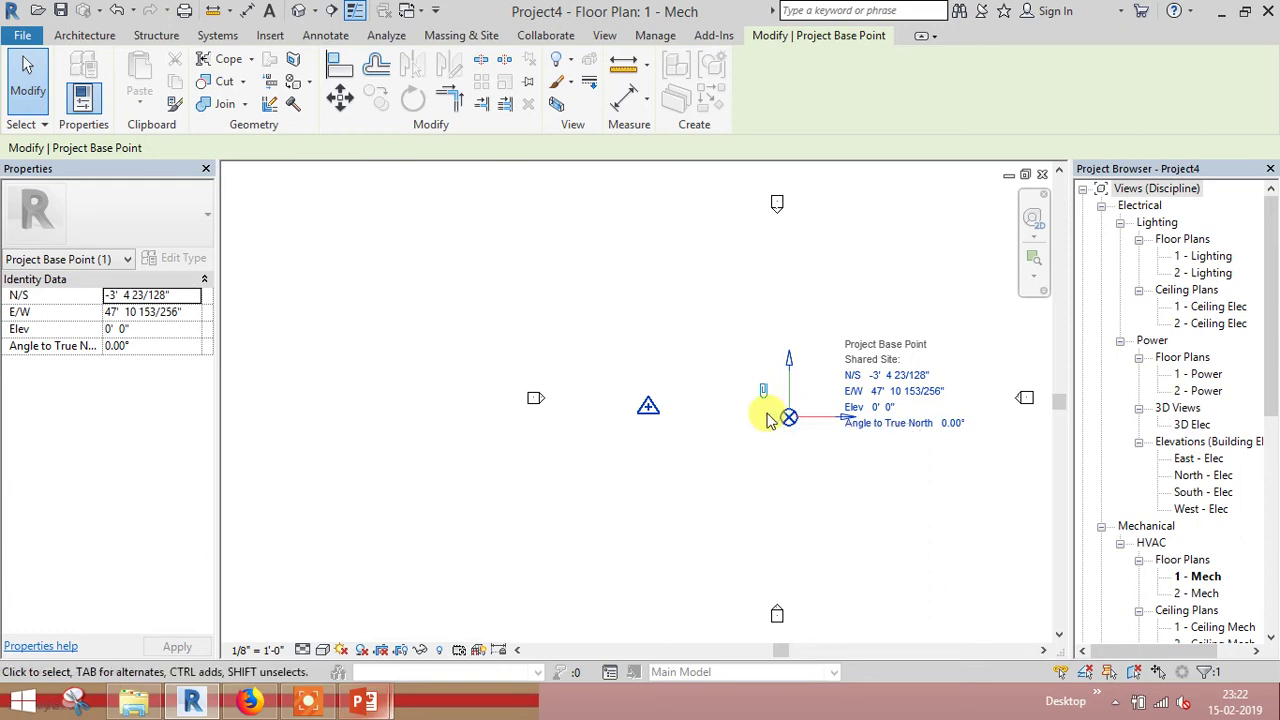
pyautogui.moveTo(790, 415); pyautogui.dragTo(481, 448)
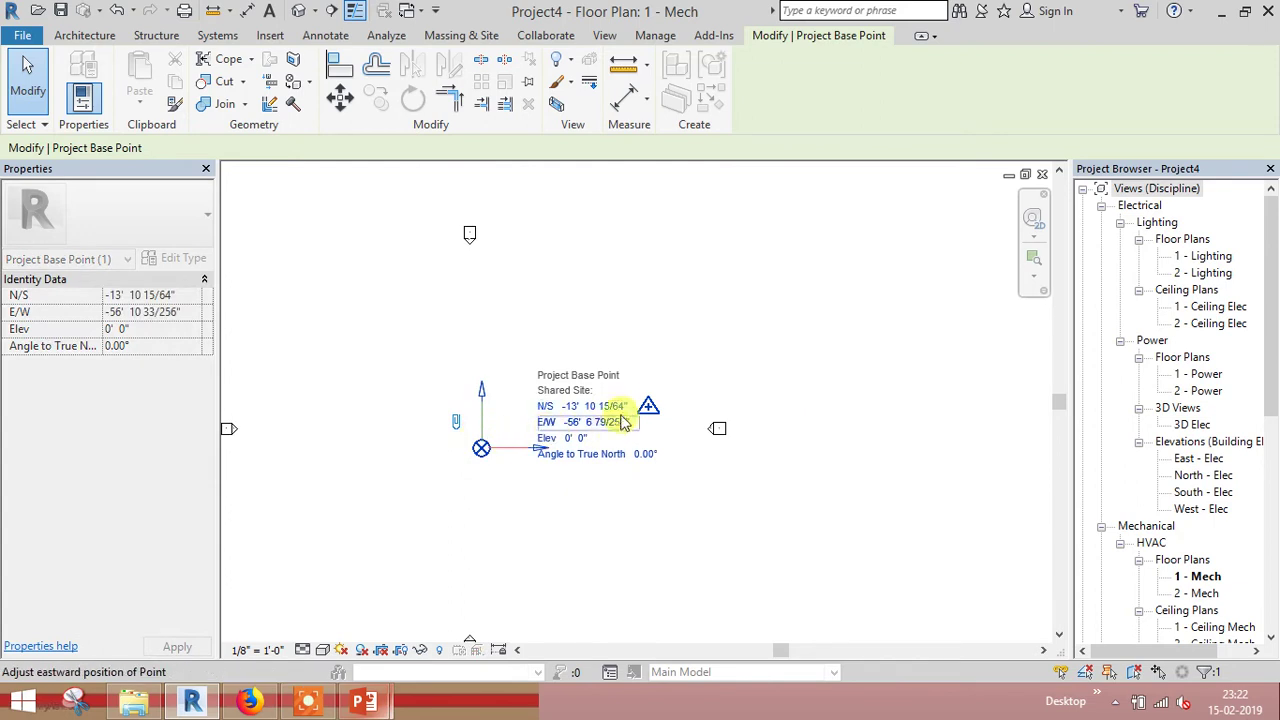
pyautogui.click(648, 408)
pyautogui.moveTo(648, 408); pyautogui.dragTo(787, 409)
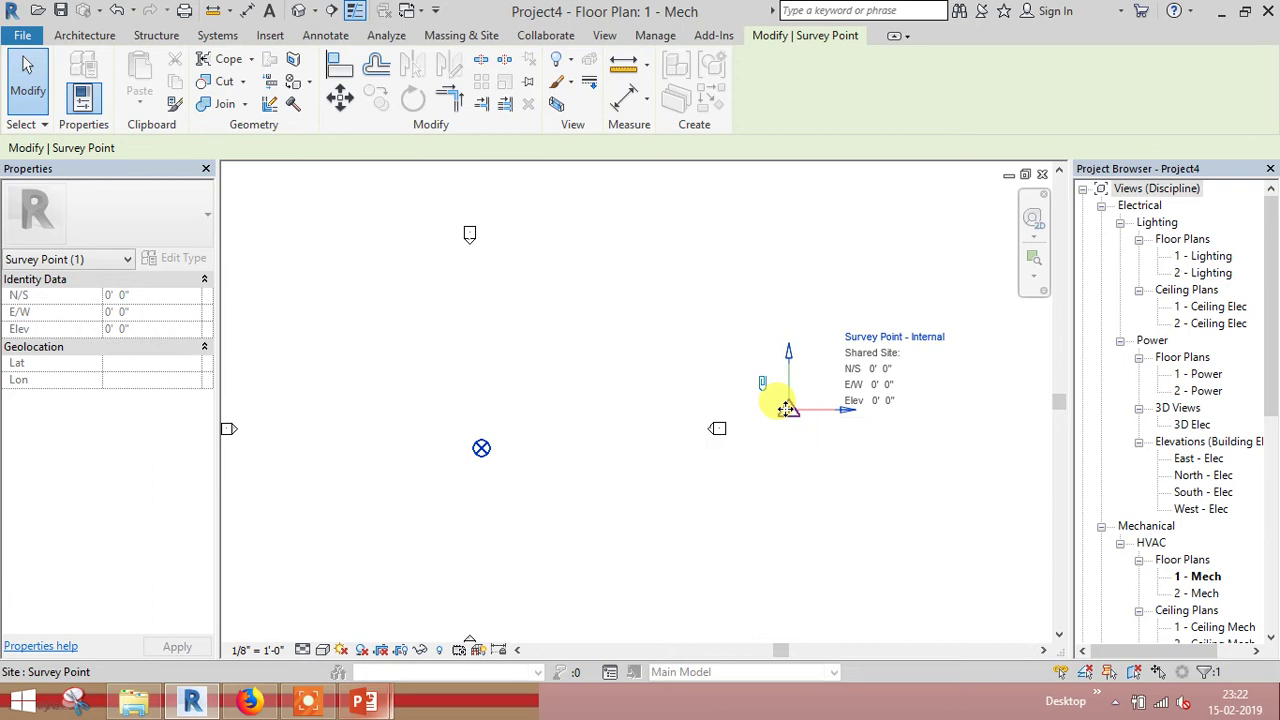
# - Toggle the base point's clip, set N/S and E/W to 0, then drag it far left
pyautogui.click(481, 449)
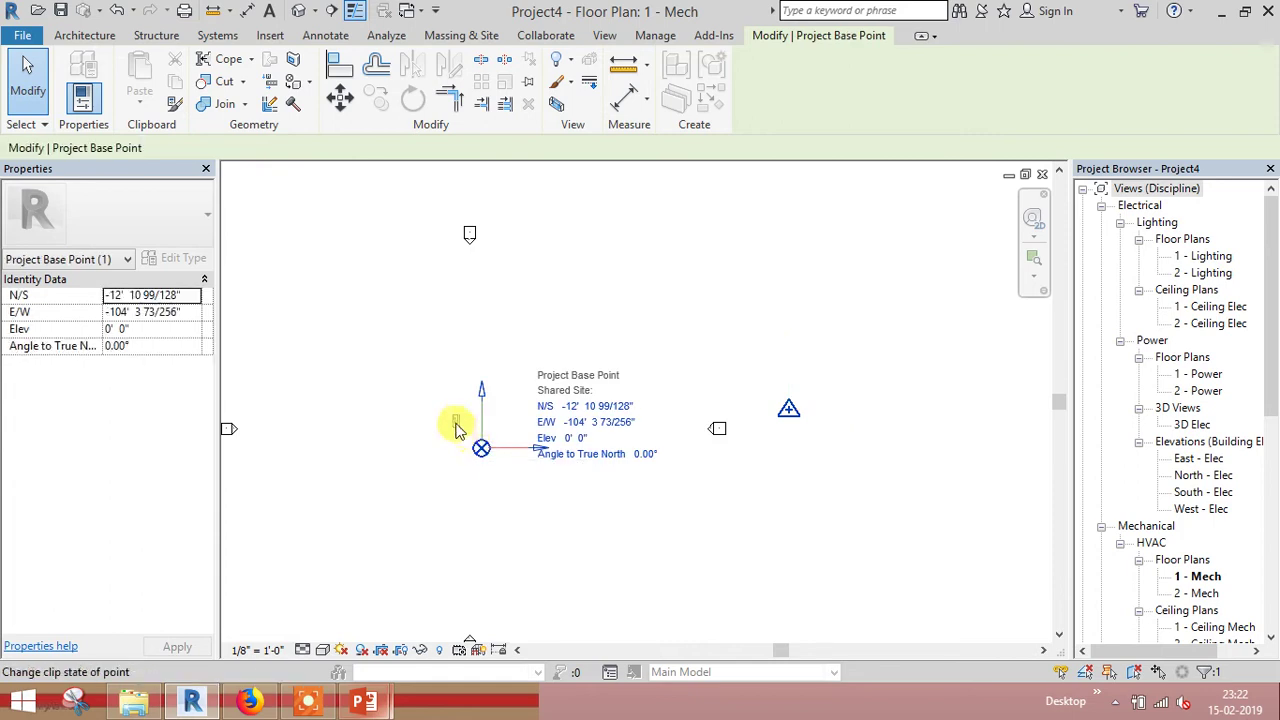
pyautogui.click(457, 423)
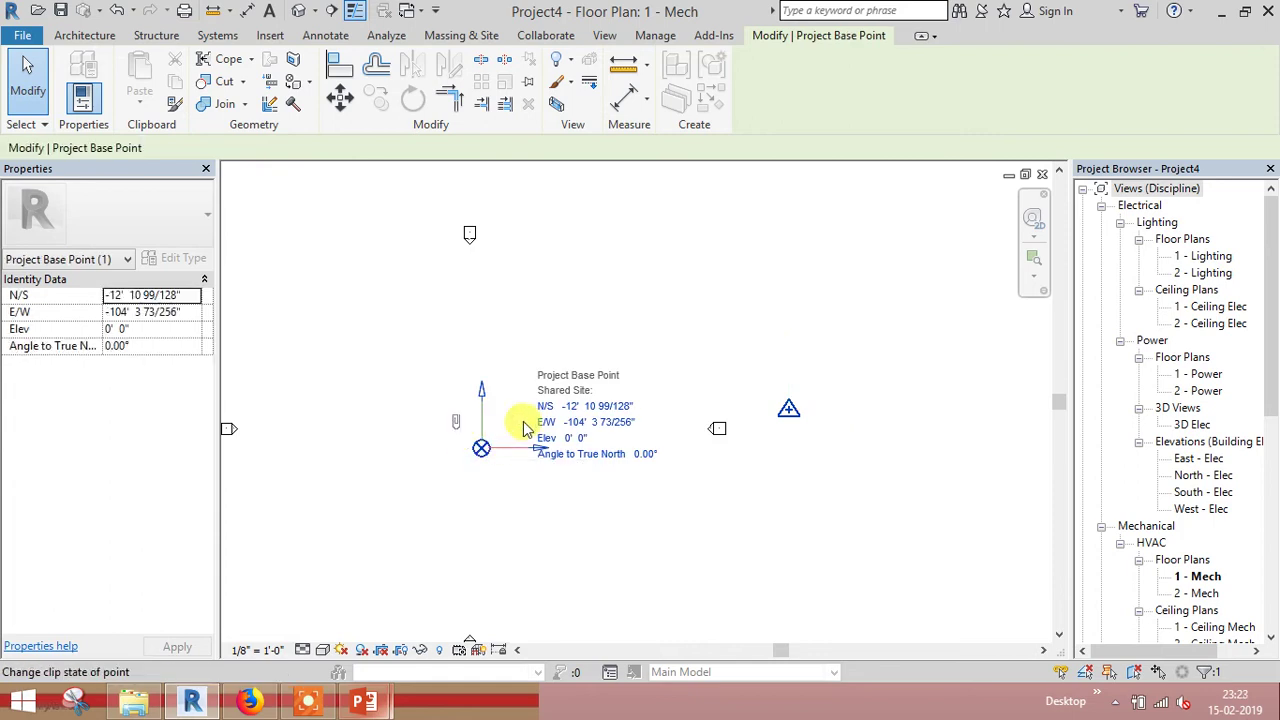
pyautogui.click(571, 410)
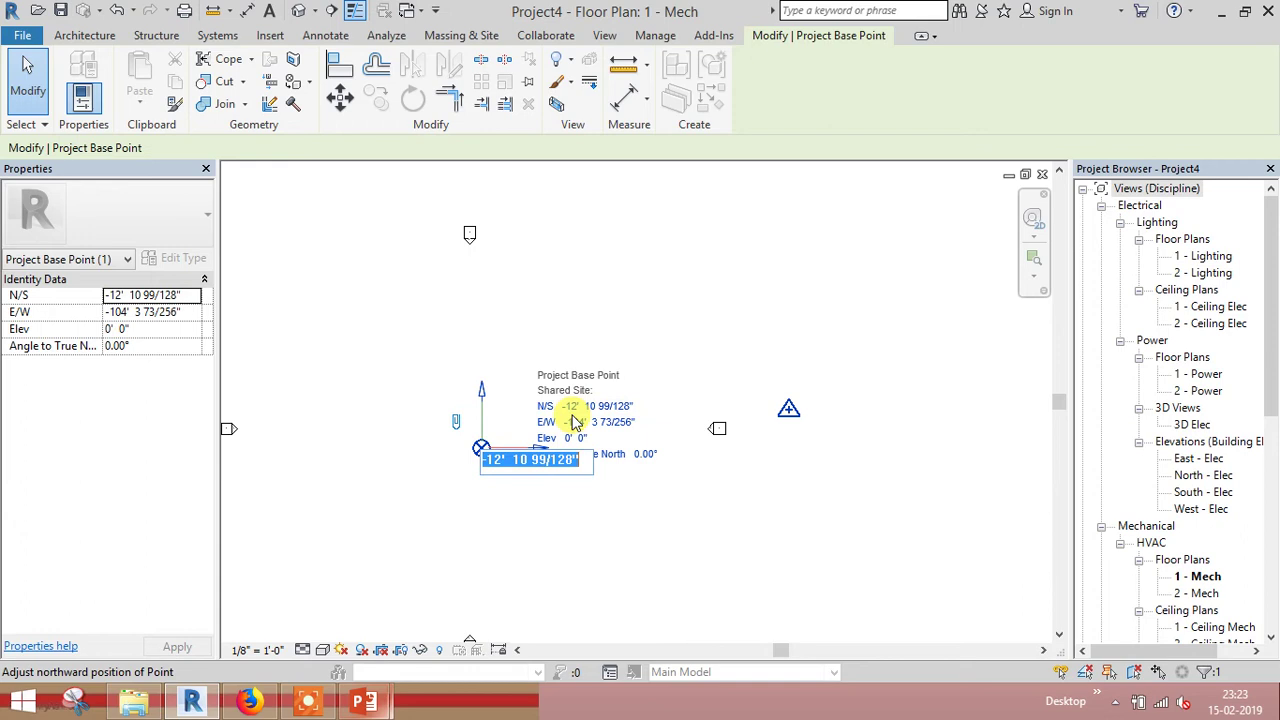
pyautogui.write('0')
pyautogui.press('Return')
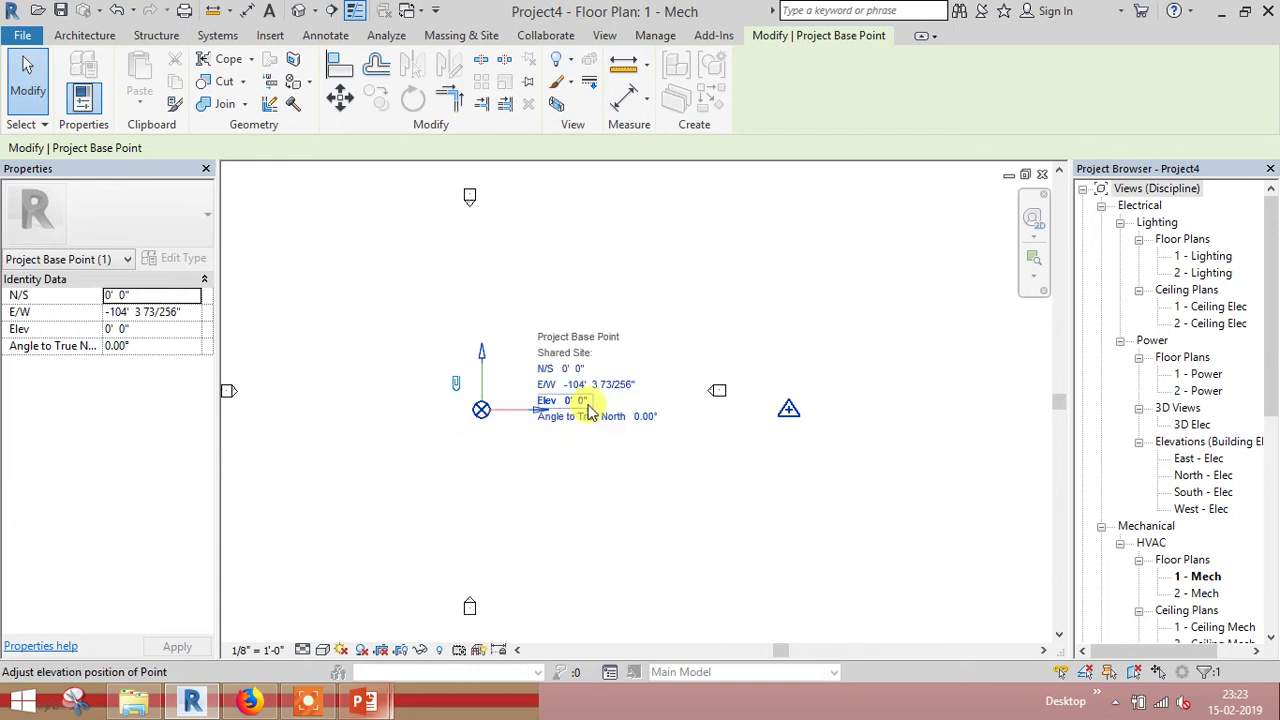
pyautogui.click(602, 385)
pyautogui.write('0')
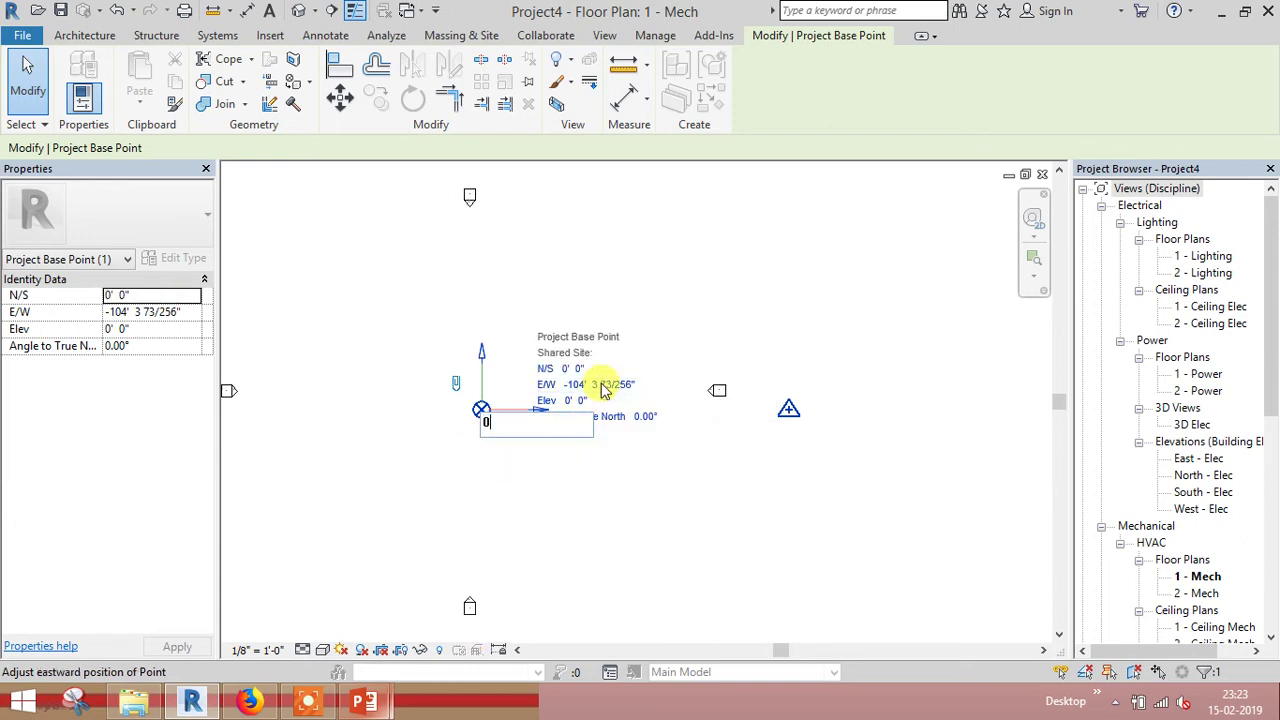
pyautogui.press('Return')
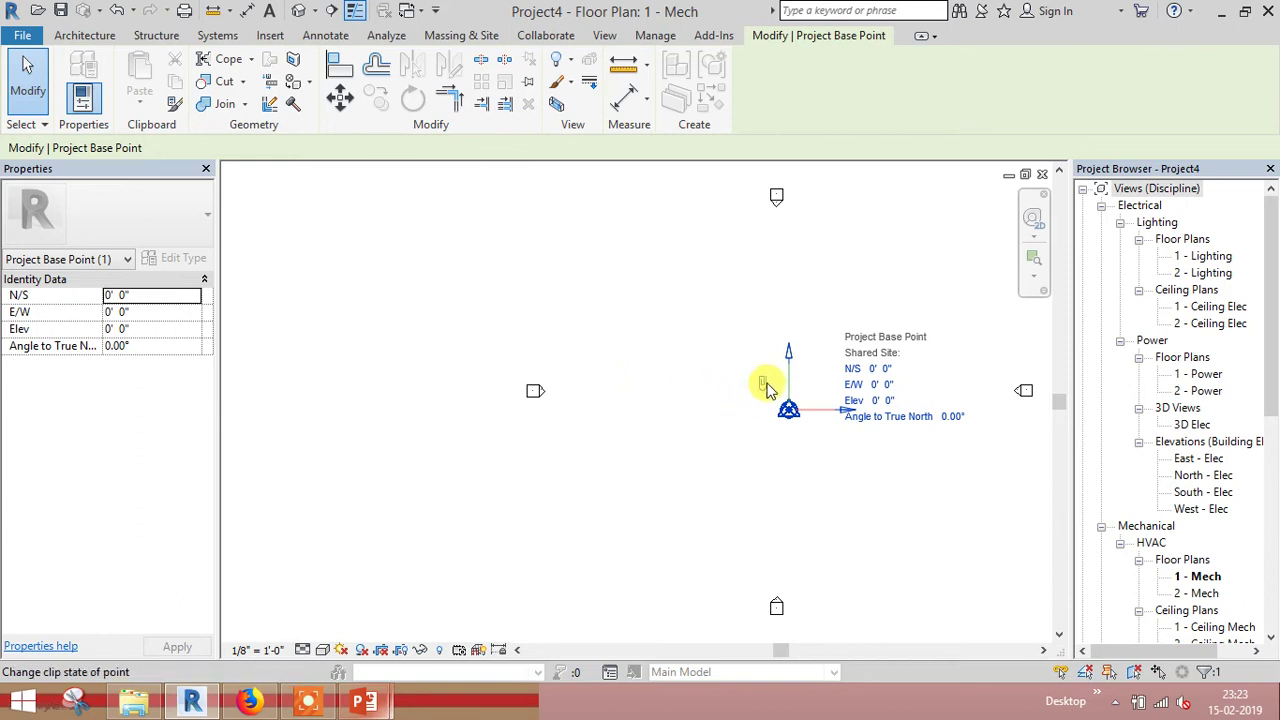
pyautogui.moveTo(837, 413); pyautogui.dragTo(350, 418)
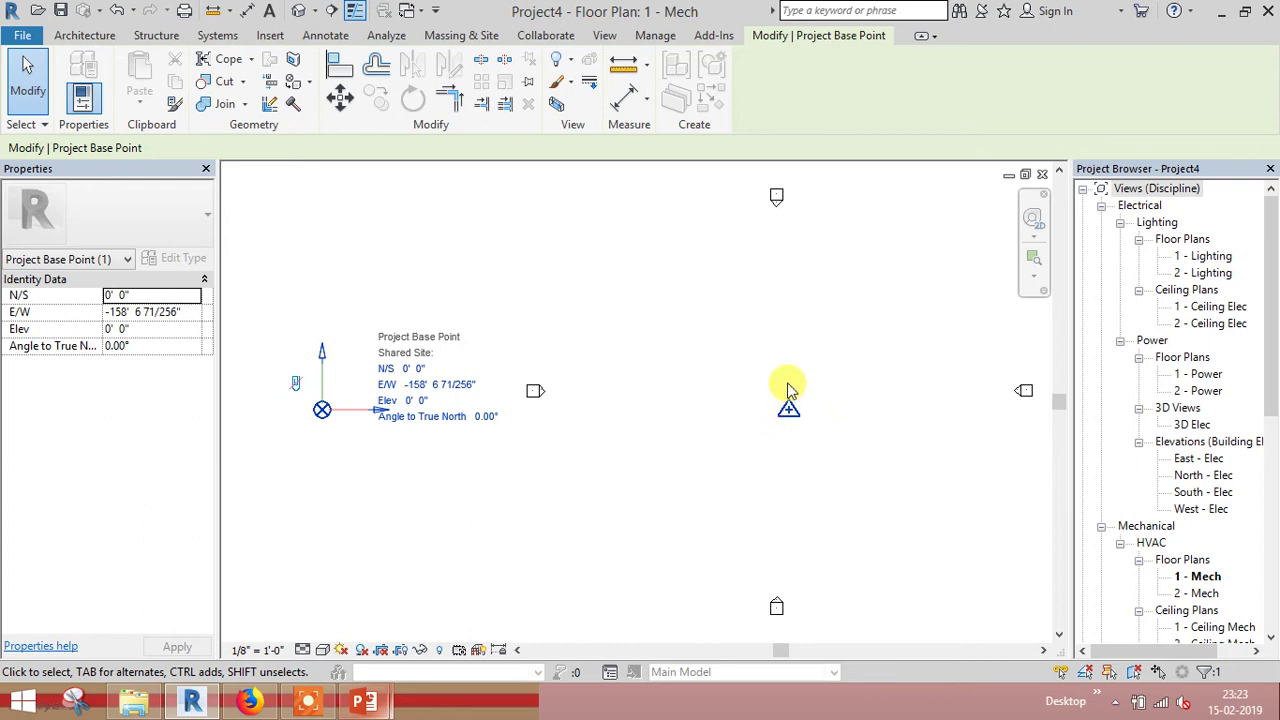
pyautogui.press('Escape')
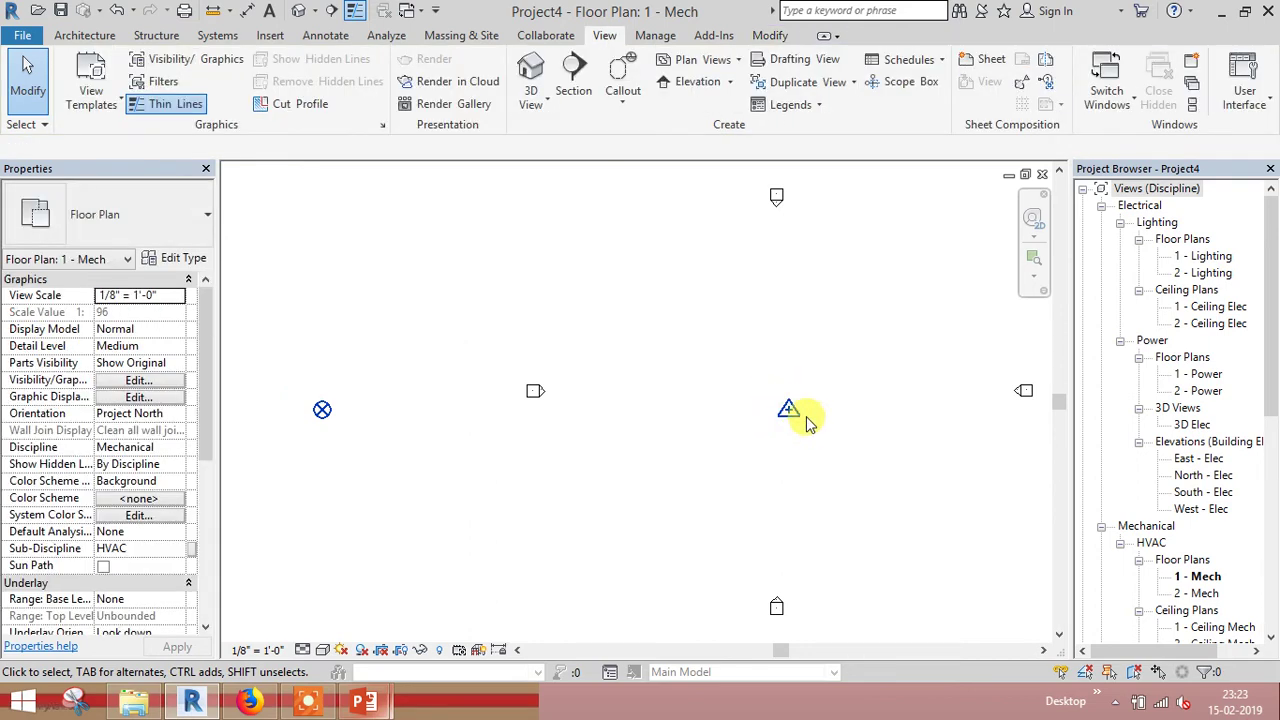
# - Move the Survey Point 36'-0" to the right beside the east elevation marker
pyautogui.click(788, 411)
pyautogui.press('Escape')
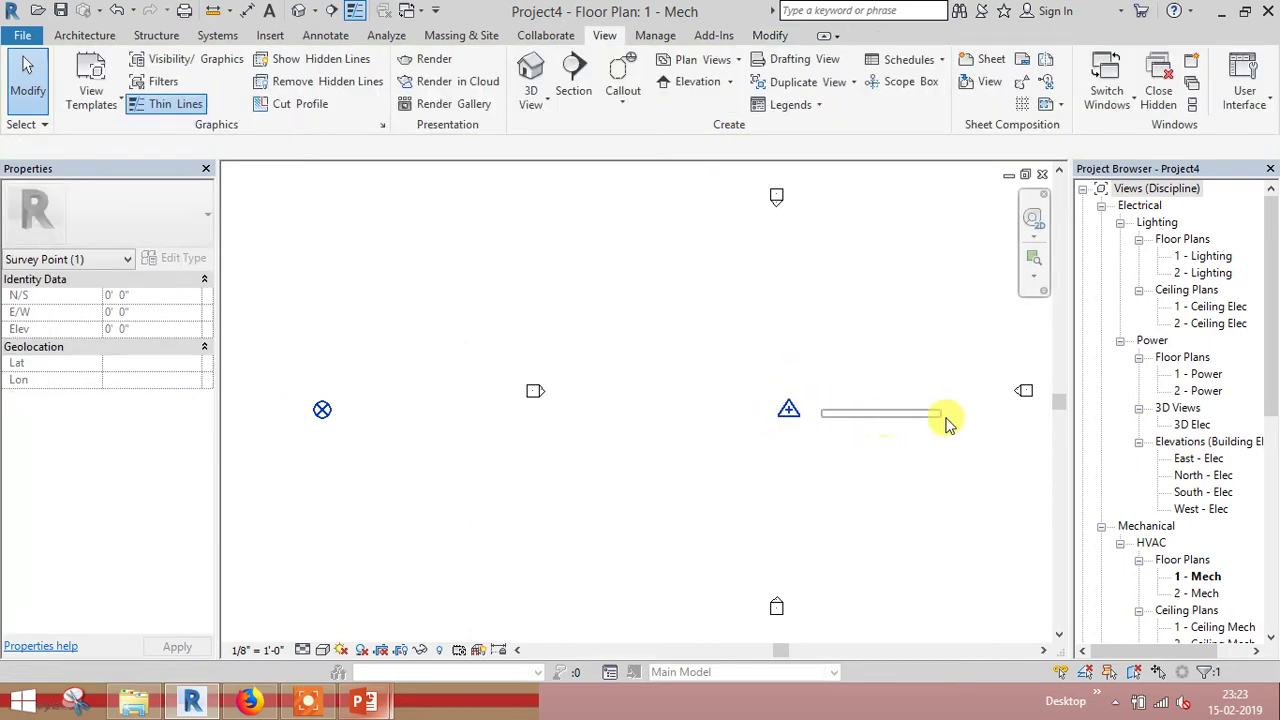
pyautogui.click(790, 409)
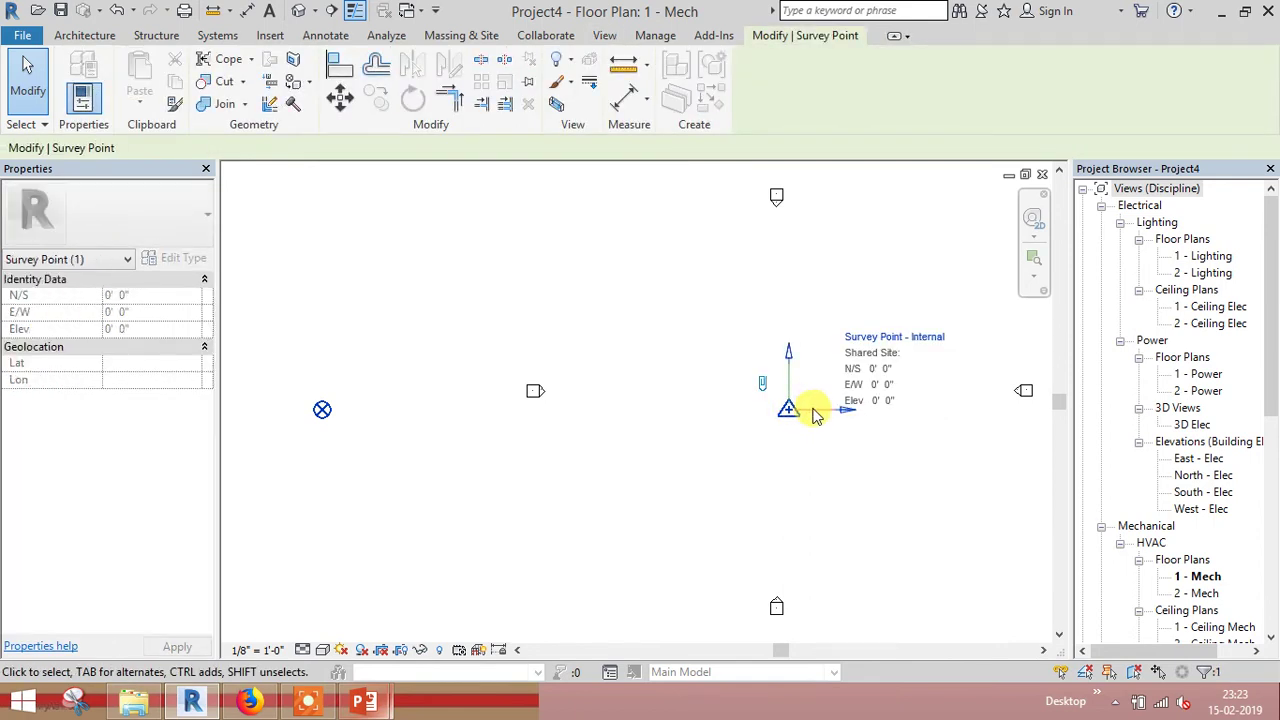
pyautogui.press('Escape')
pyautogui.click(788, 408)
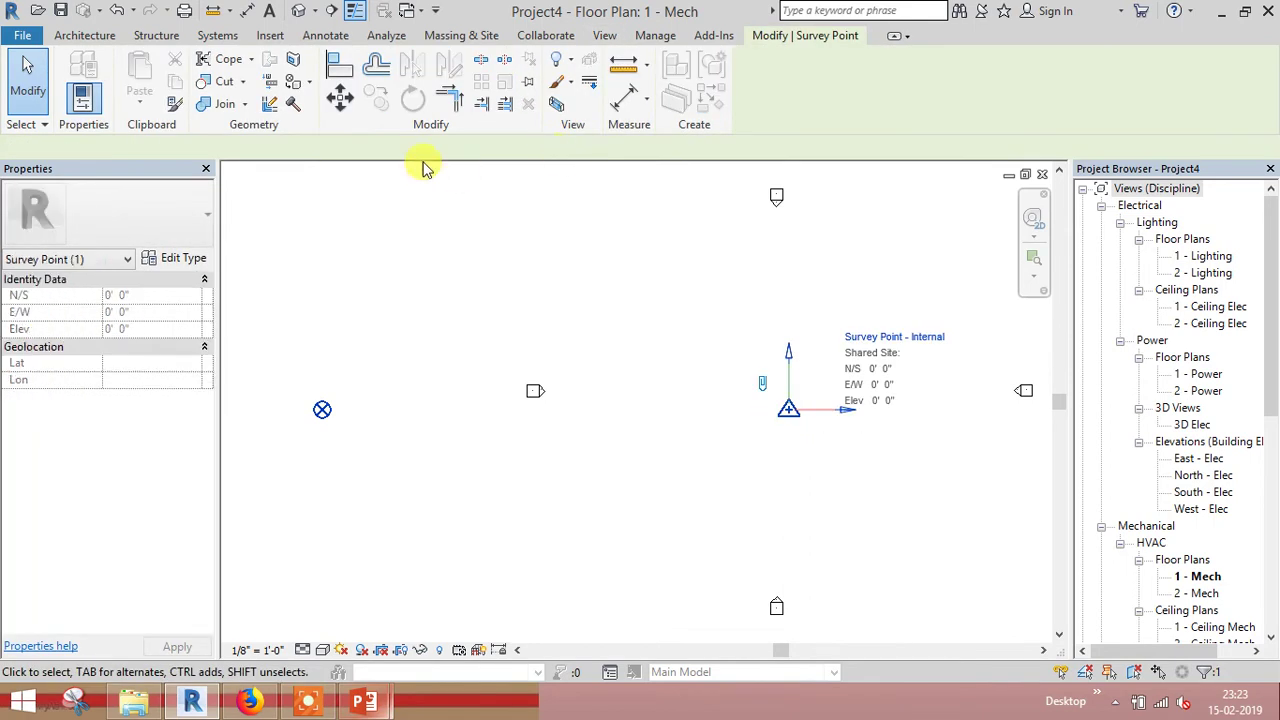
pyautogui.click(342, 97)
pyautogui.click(612, 492)
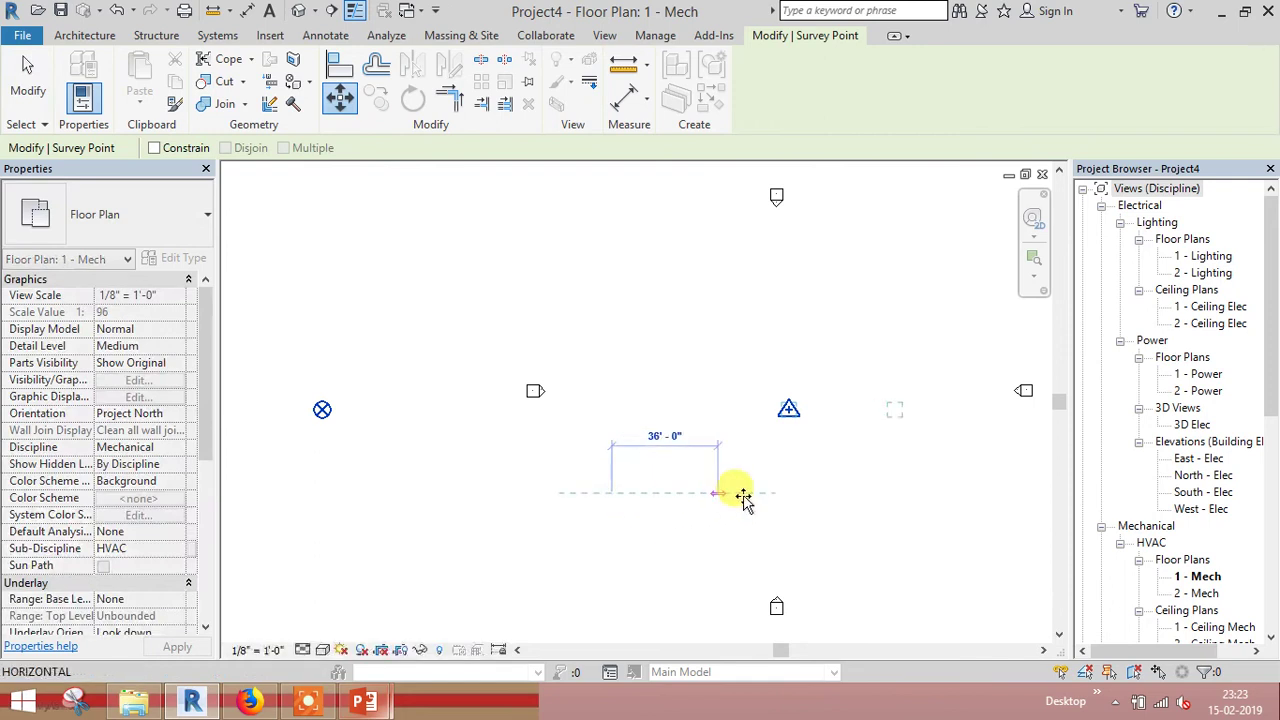
pyautogui.click(814, 496)
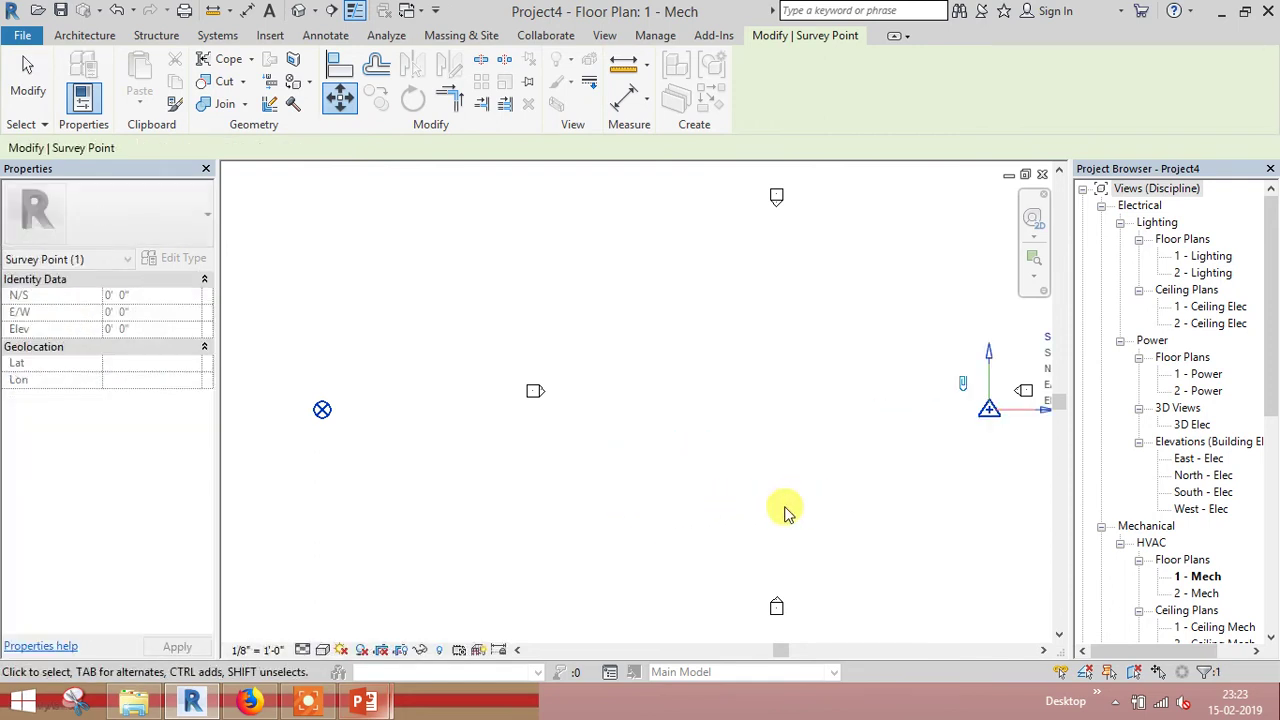
pyautogui.click(695, 473)
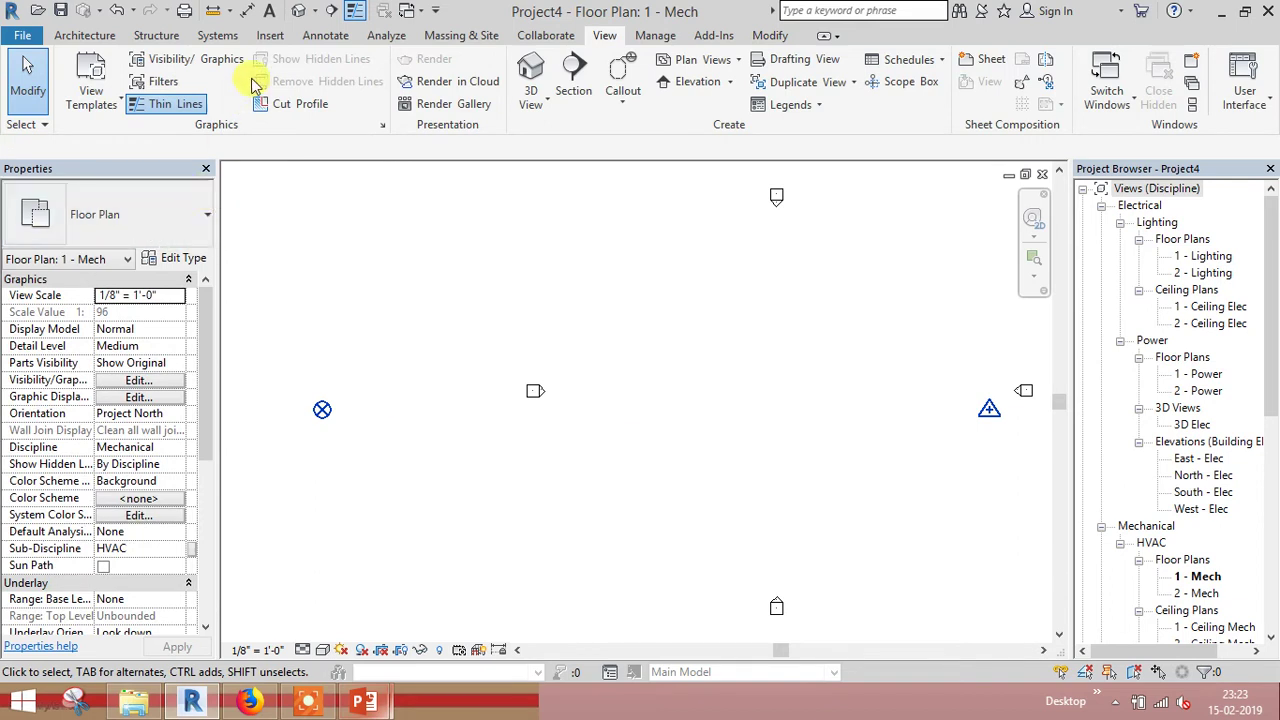
pyautogui.click(268, 38)
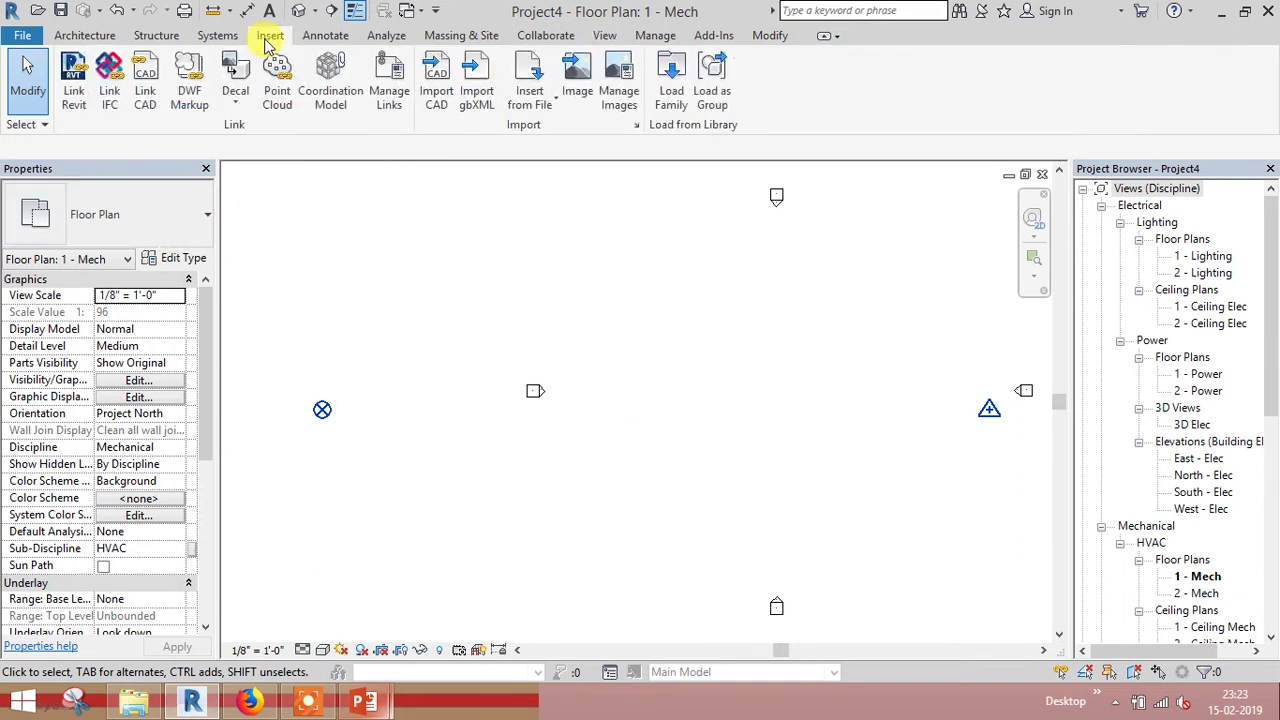
# - Link Sample1.rvt into 1 - Mech with Auto - Center to Center positioning
pyautogui.click(75, 100)
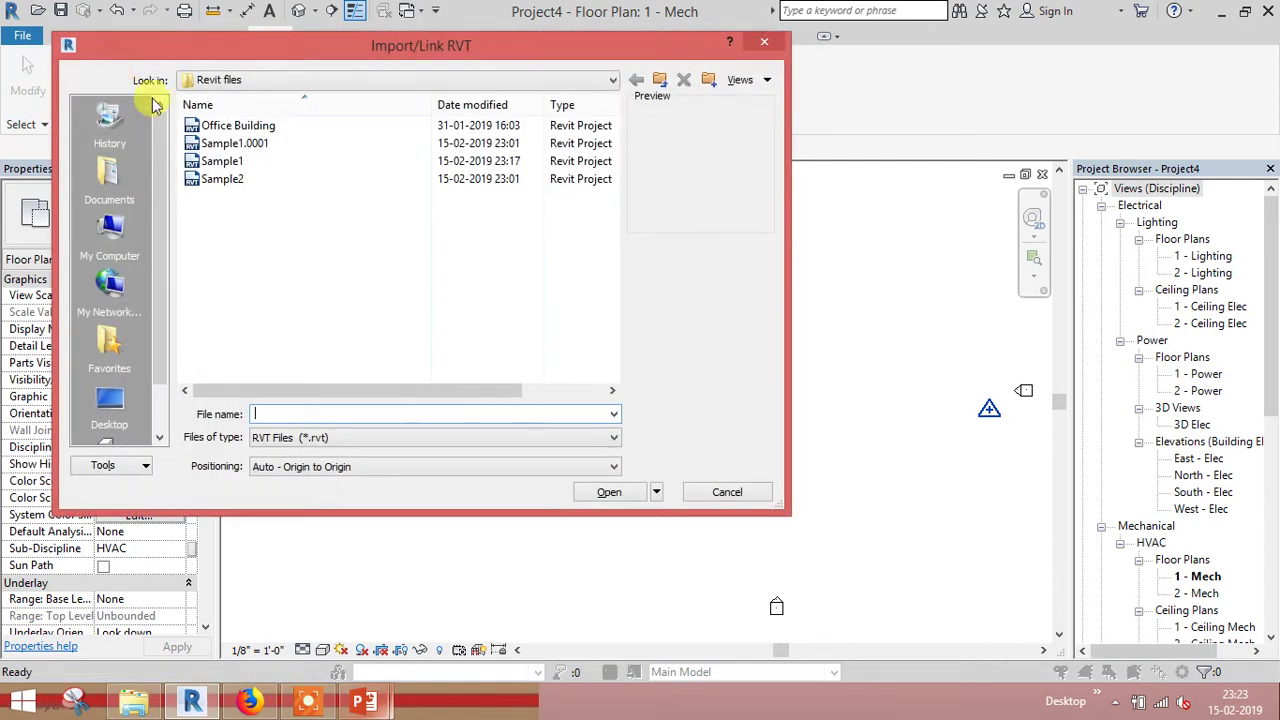
pyautogui.click(205, 163)
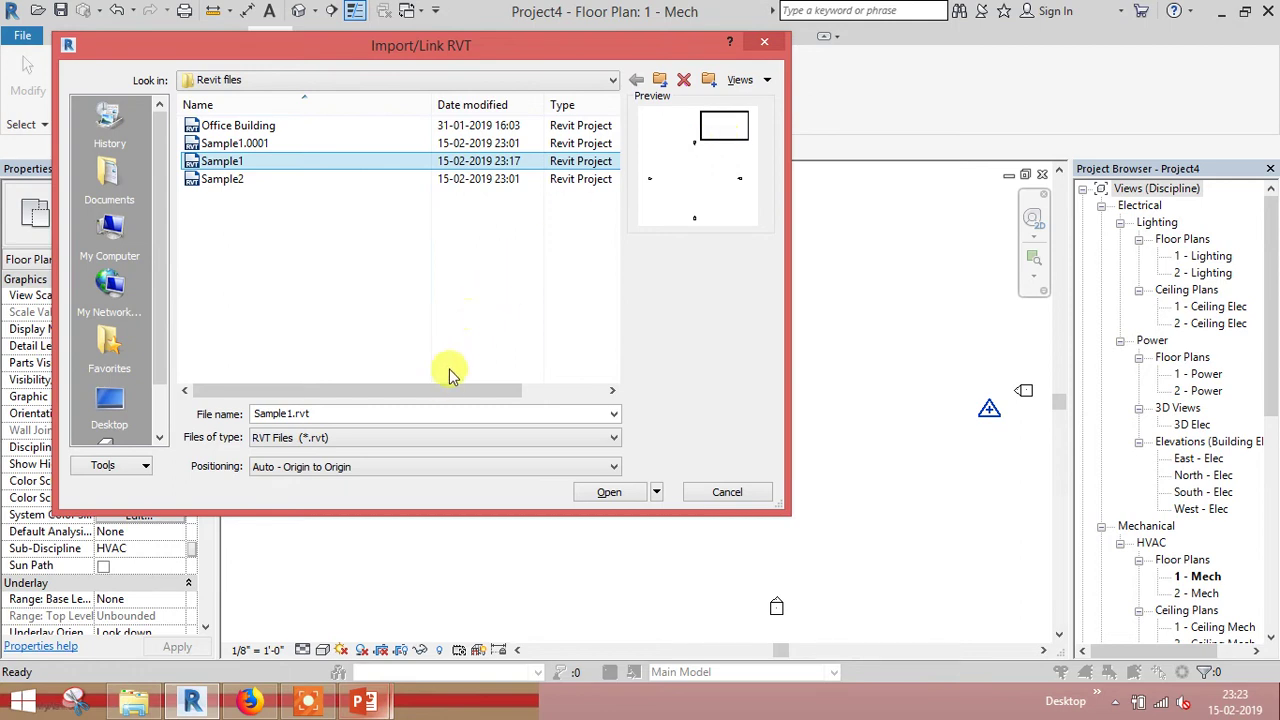
pyautogui.click(330, 438)
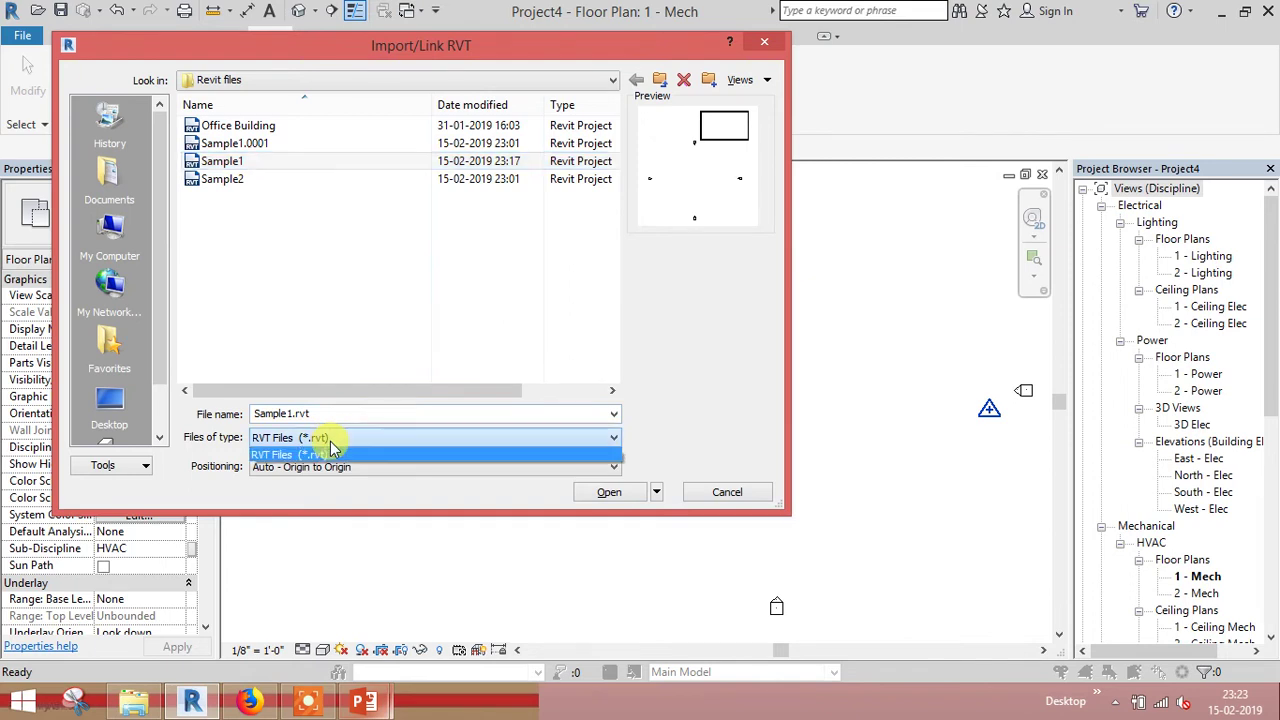
pyautogui.click(331, 443)
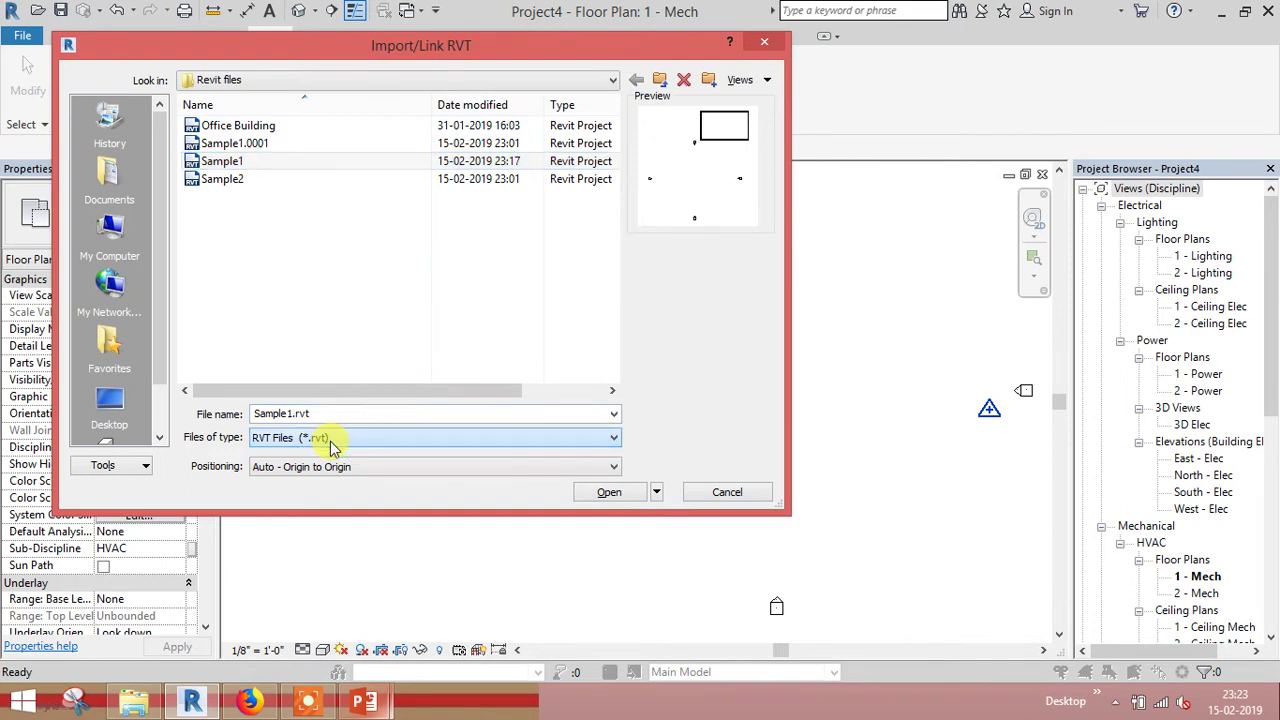
pyautogui.click(344, 468)
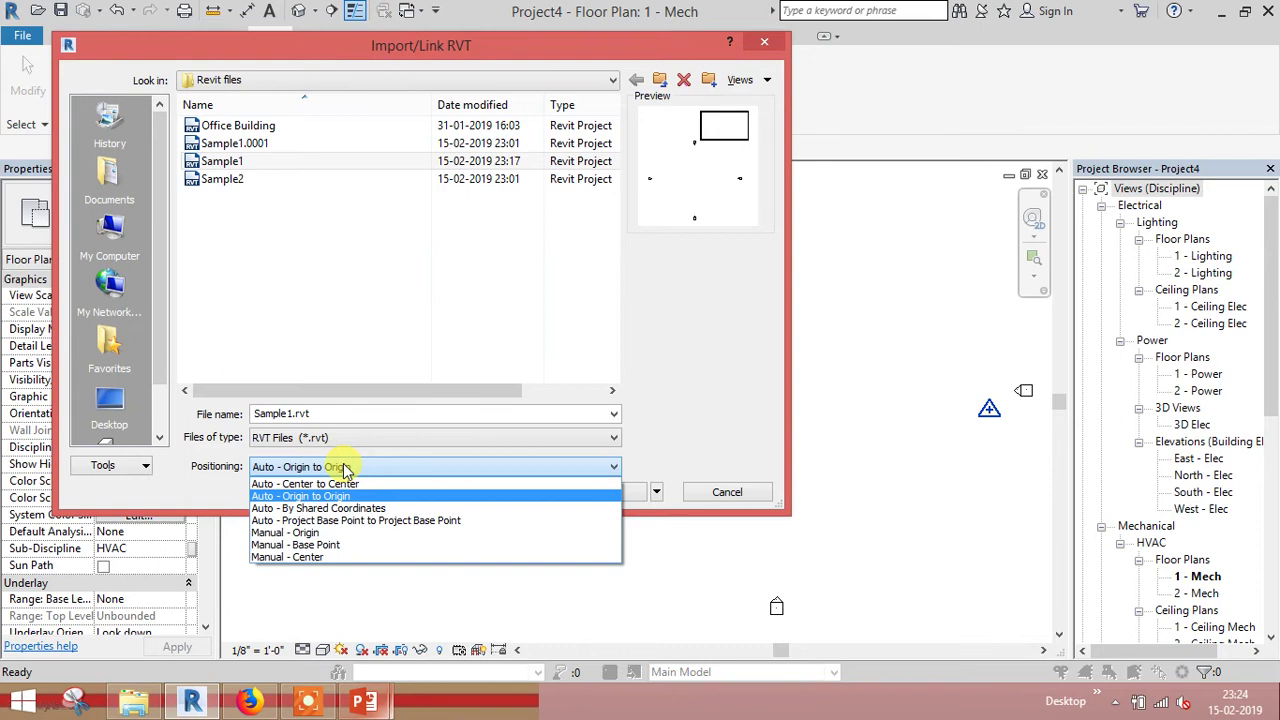
pyautogui.click(338, 484)
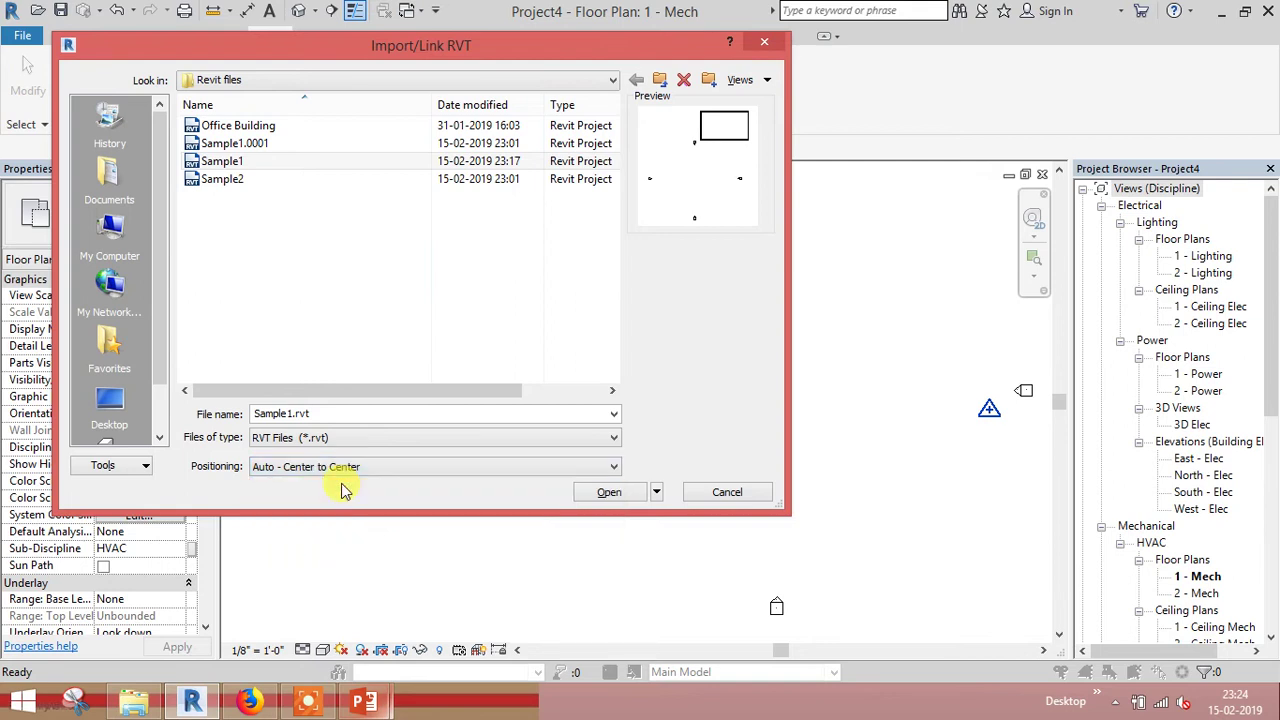
pyautogui.click(596, 497)
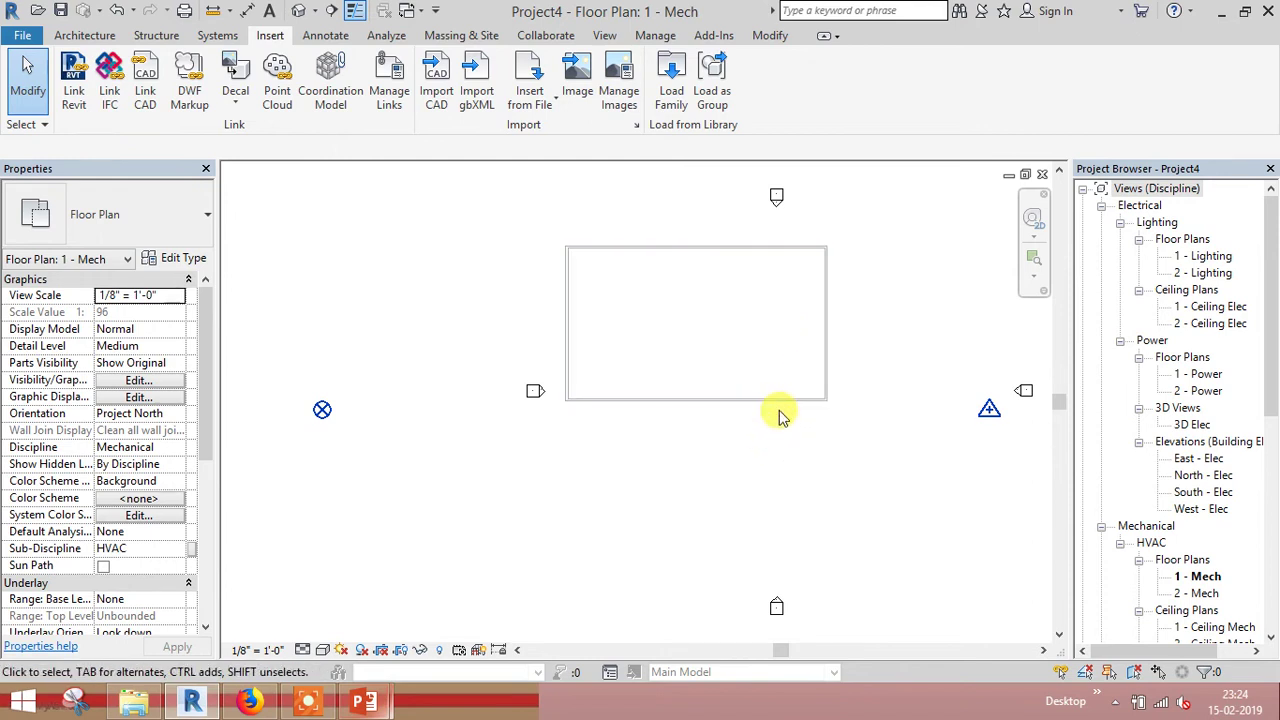
# - Link a second Sample1 instance with Auto - Origin to Origin positioning, accepting the duplicate-link warning
pyautogui.click(70, 92)
pyautogui.click(212, 161)
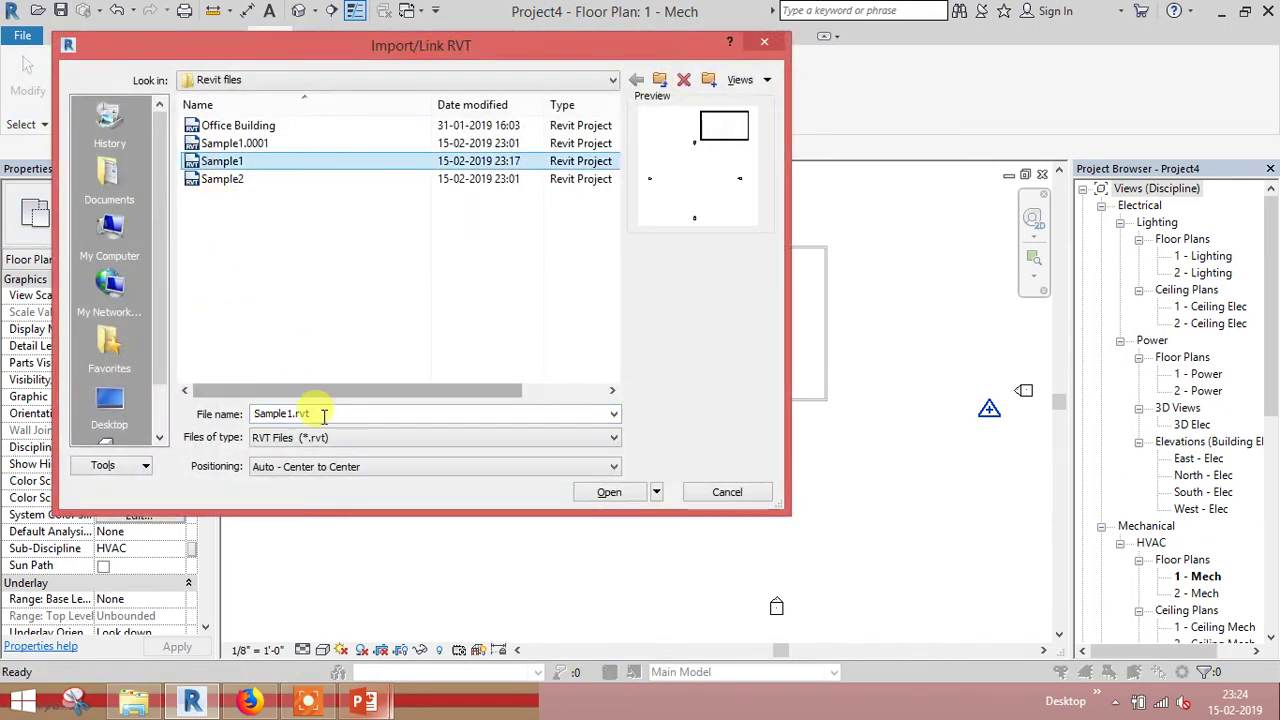
pyautogui.click(323, 470)
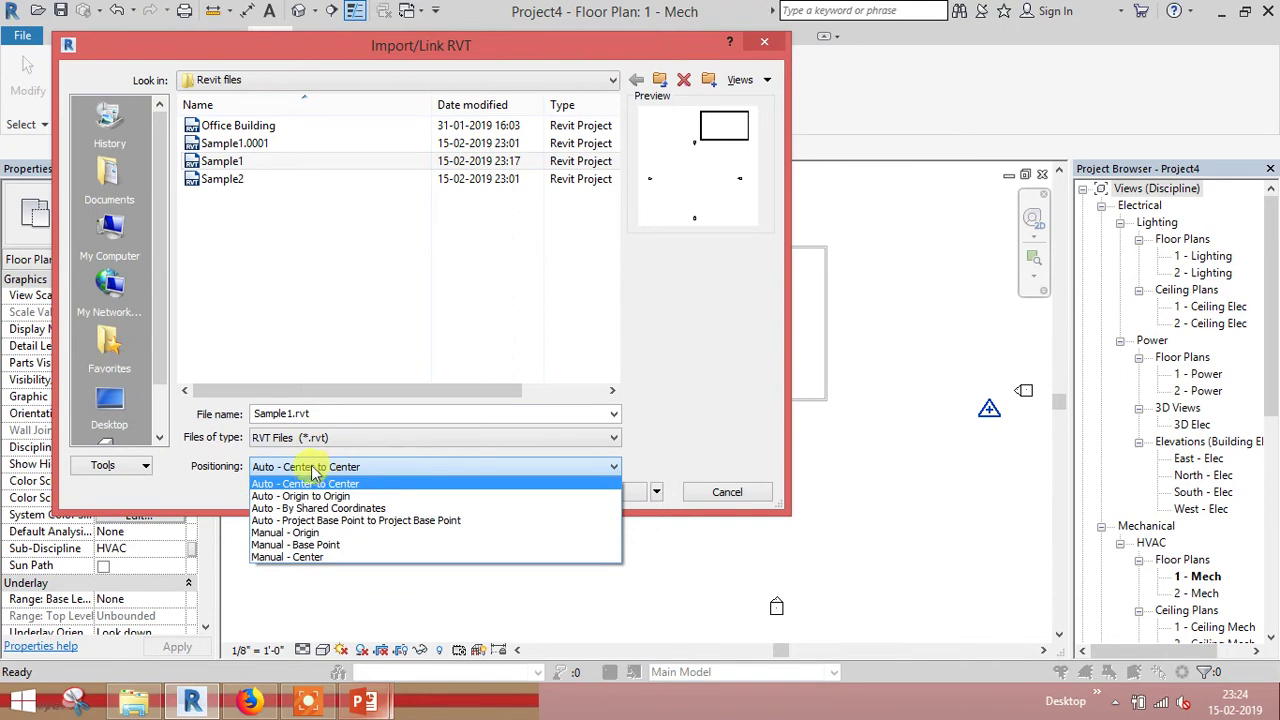
pyautogui.click(304, 496)
pyautogui.click(603, 491)
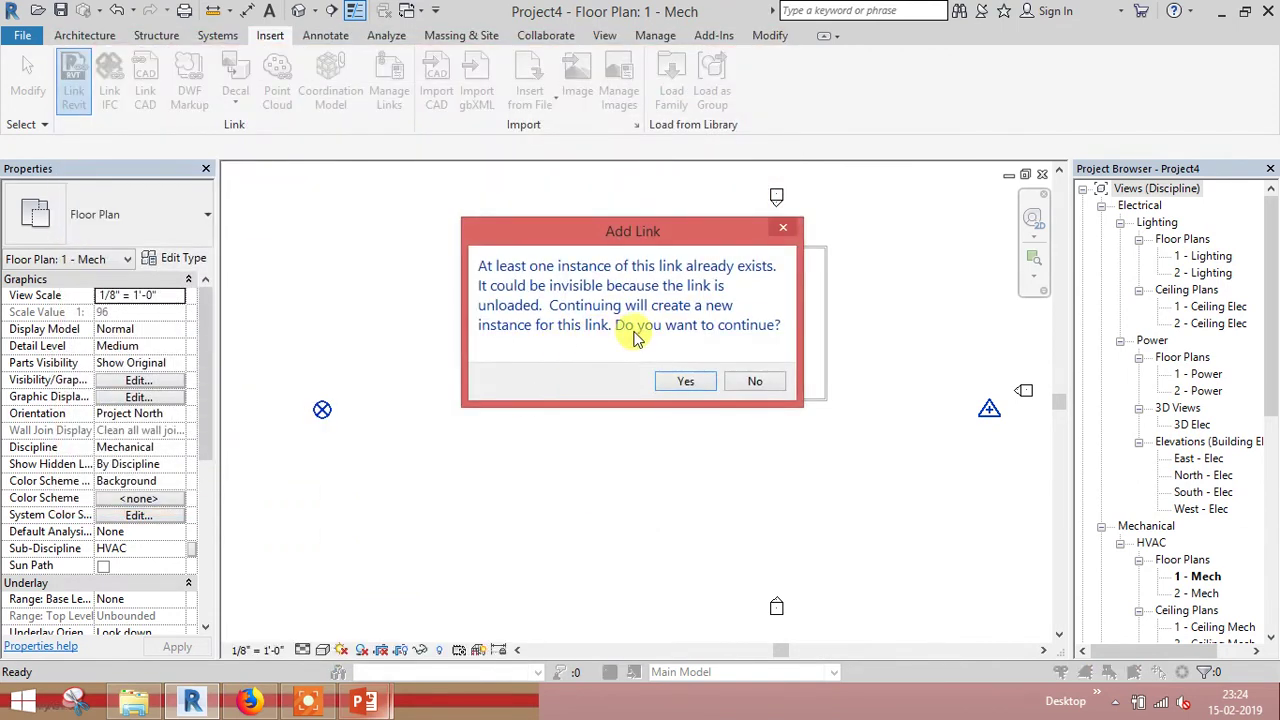
pyautogui.click(680, 385)
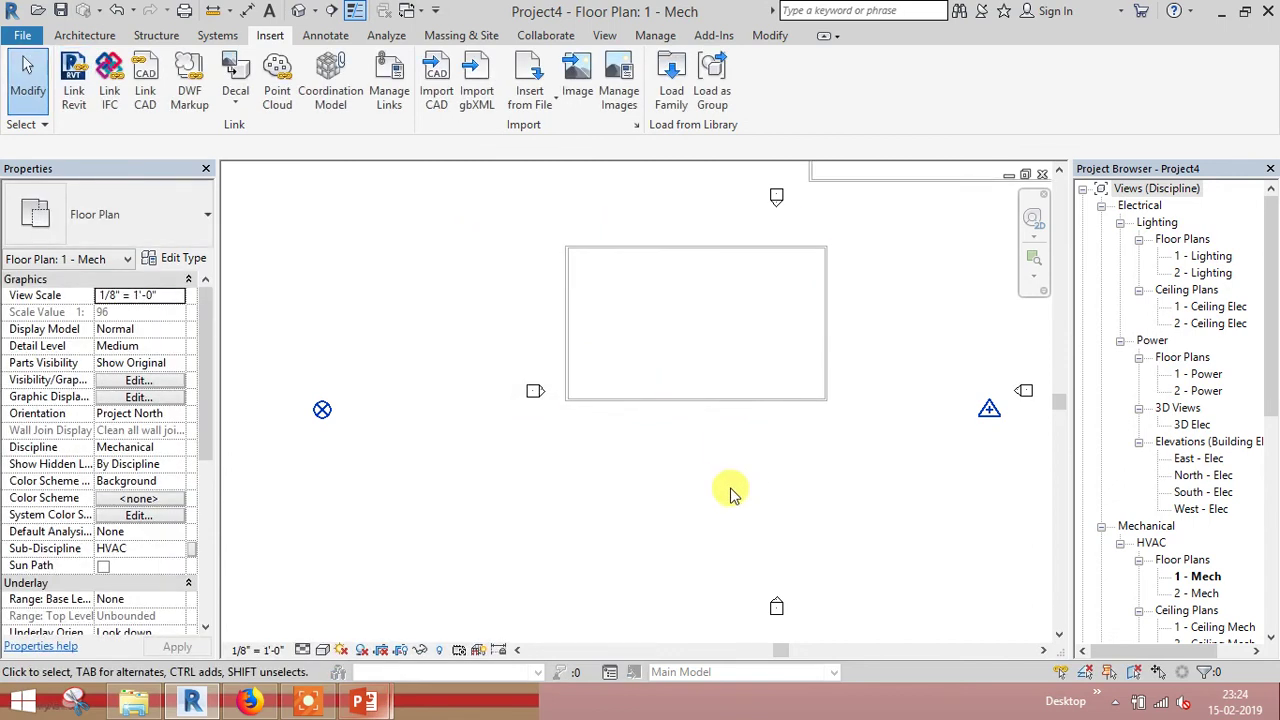
pyautogui.moveTo(771, 451); pyautogui.dragTo(698, 553, button='middle')
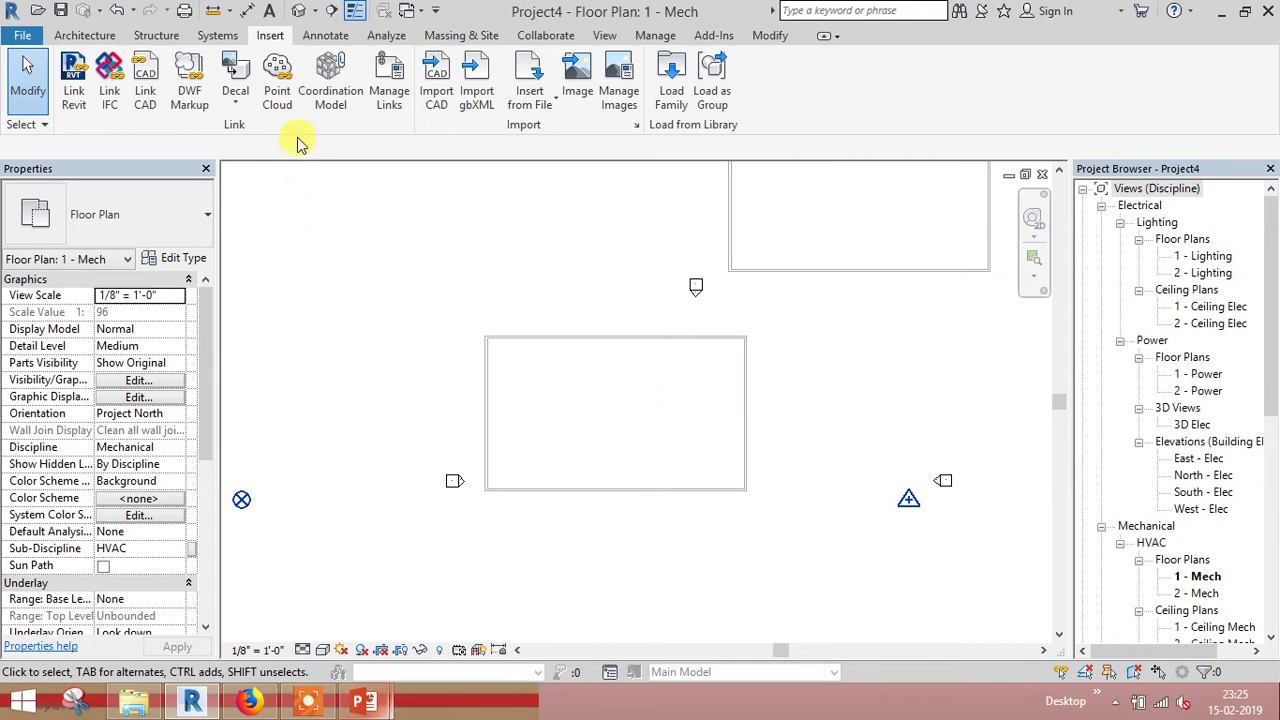
pyautogui.click(325, 36)
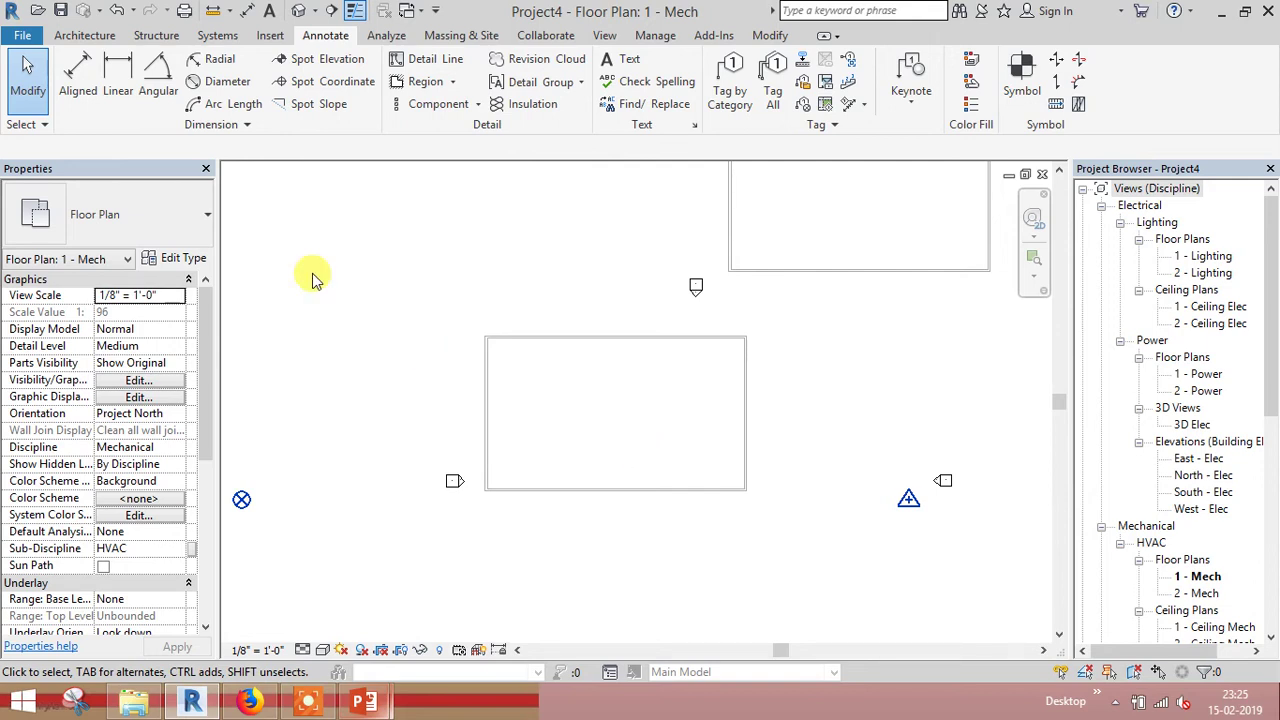
pyautogui.click(270, 36)
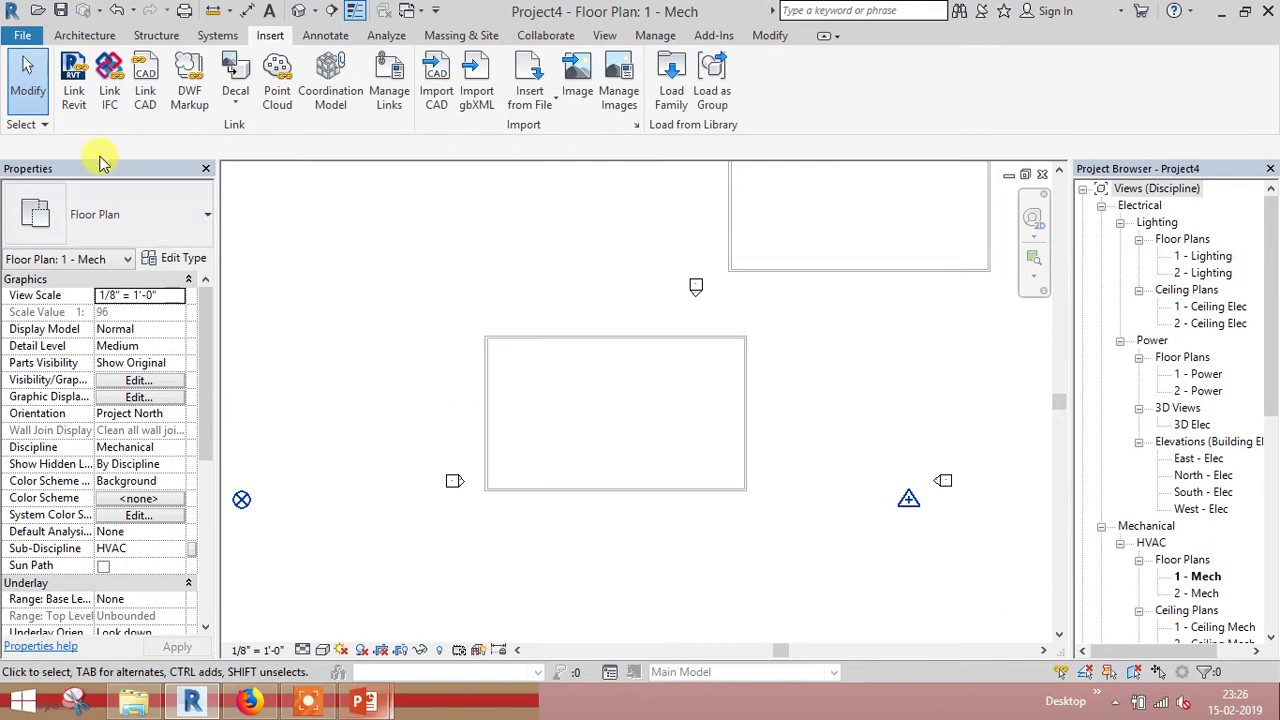
# - Link a third Sample1 instance with Auto - Project Base Point to Project Base Point positioning
pyautogui.click(75, 70)
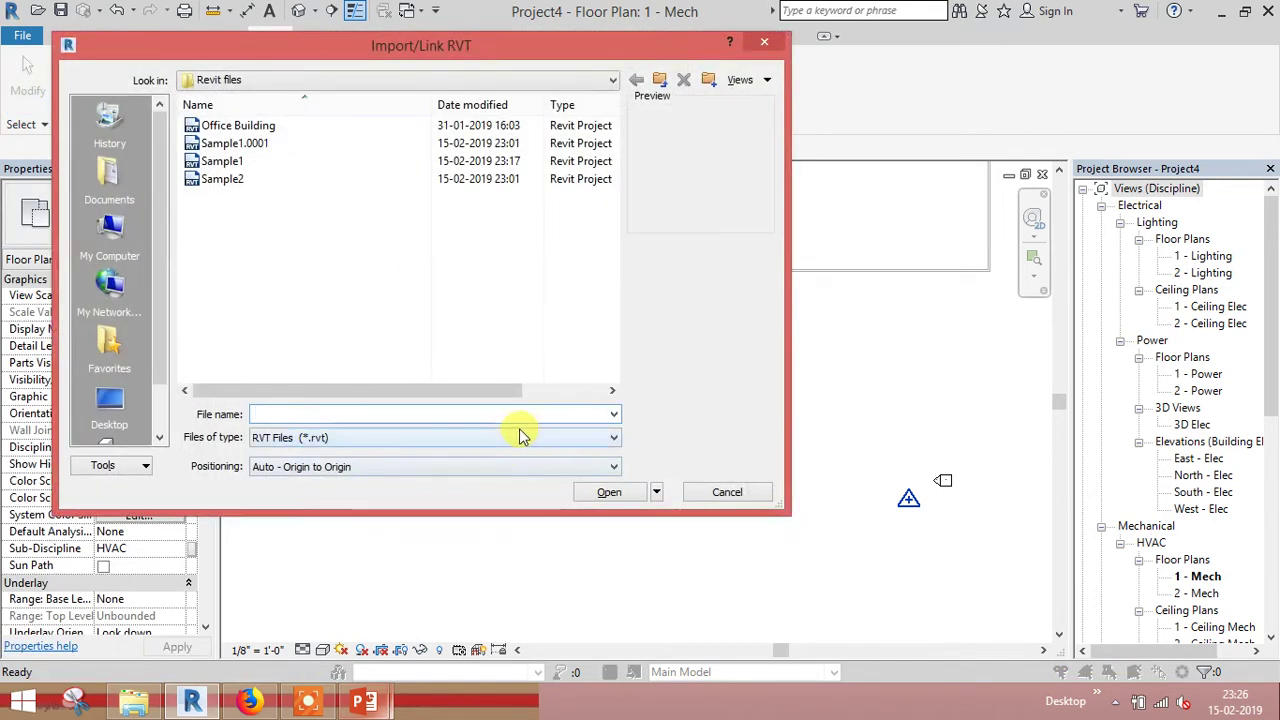
pyautogui.click(361, 476)
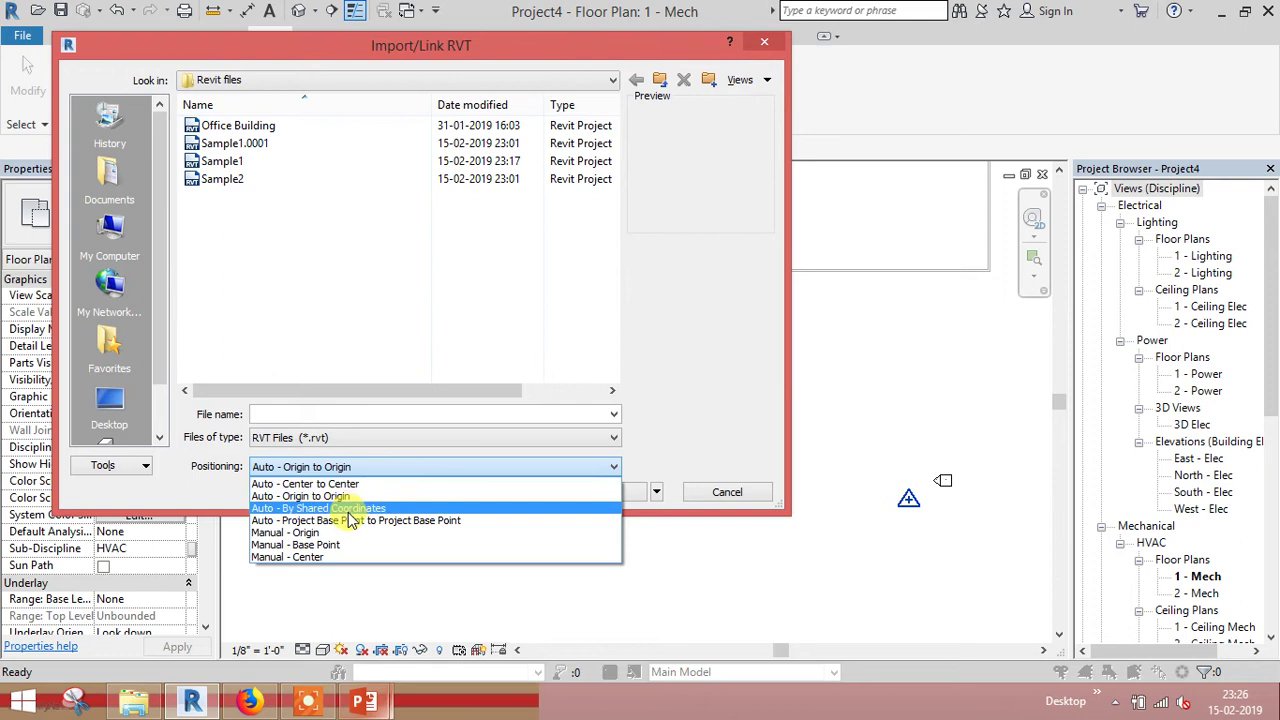
pyautogui.click(285, 521)
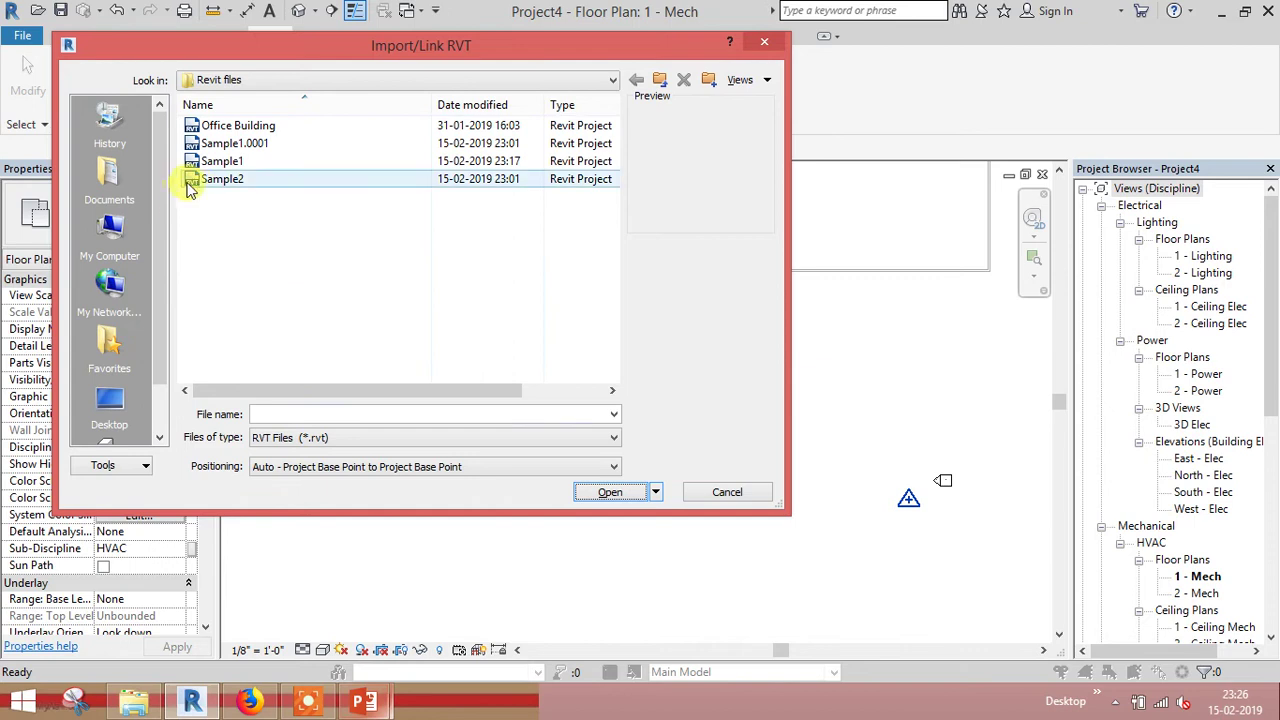
pyautogui.click(219, 168)
pyautogui.click(582, 491)
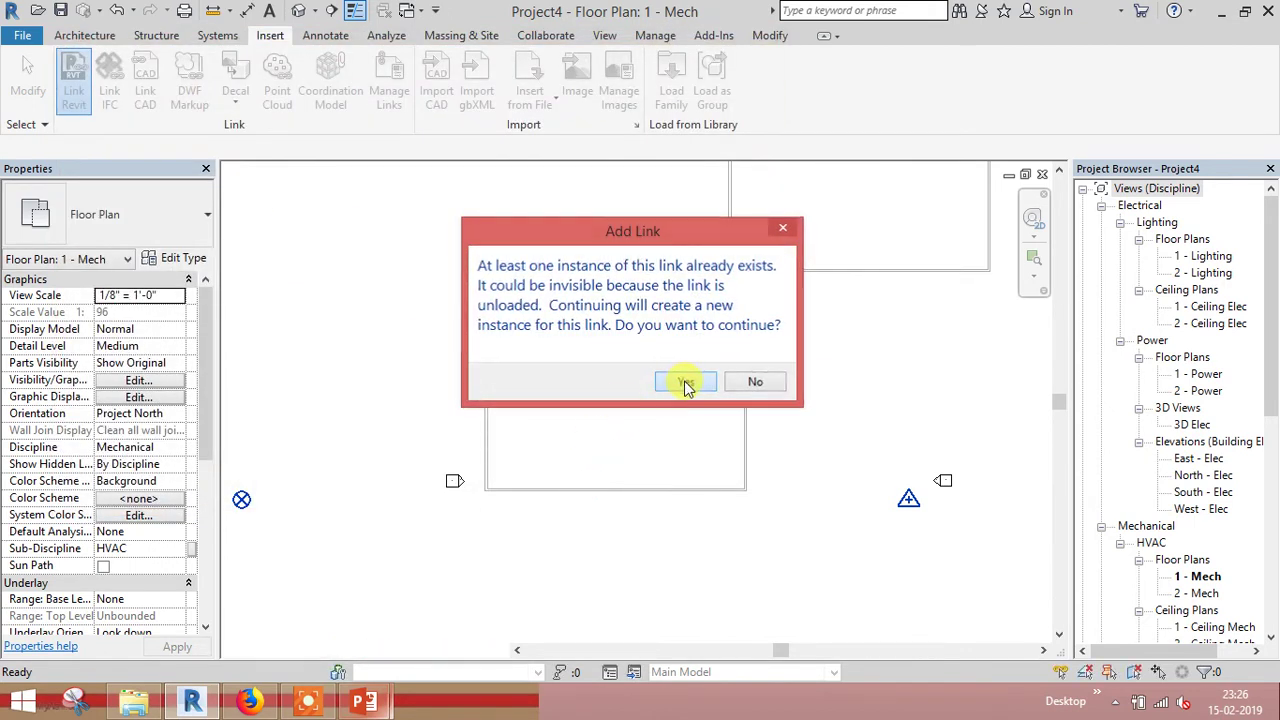
pyautogui.click(685, 381)
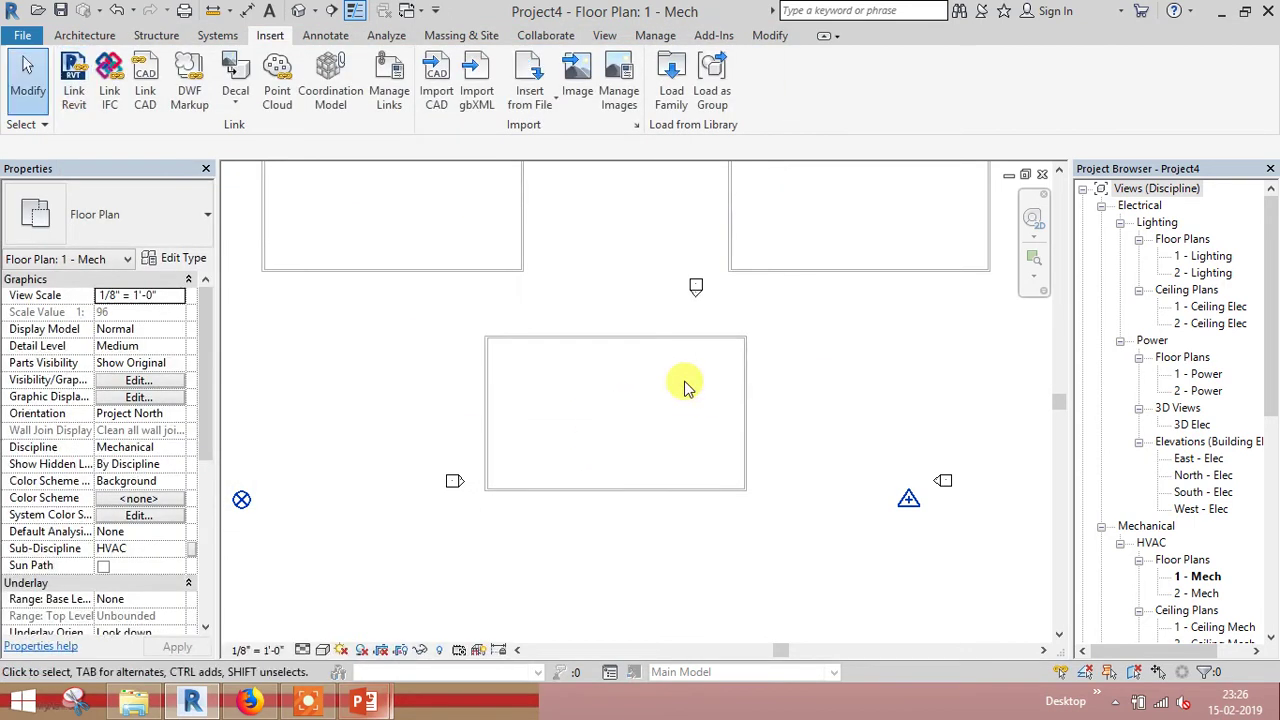
pyautogui.click(62, 84)
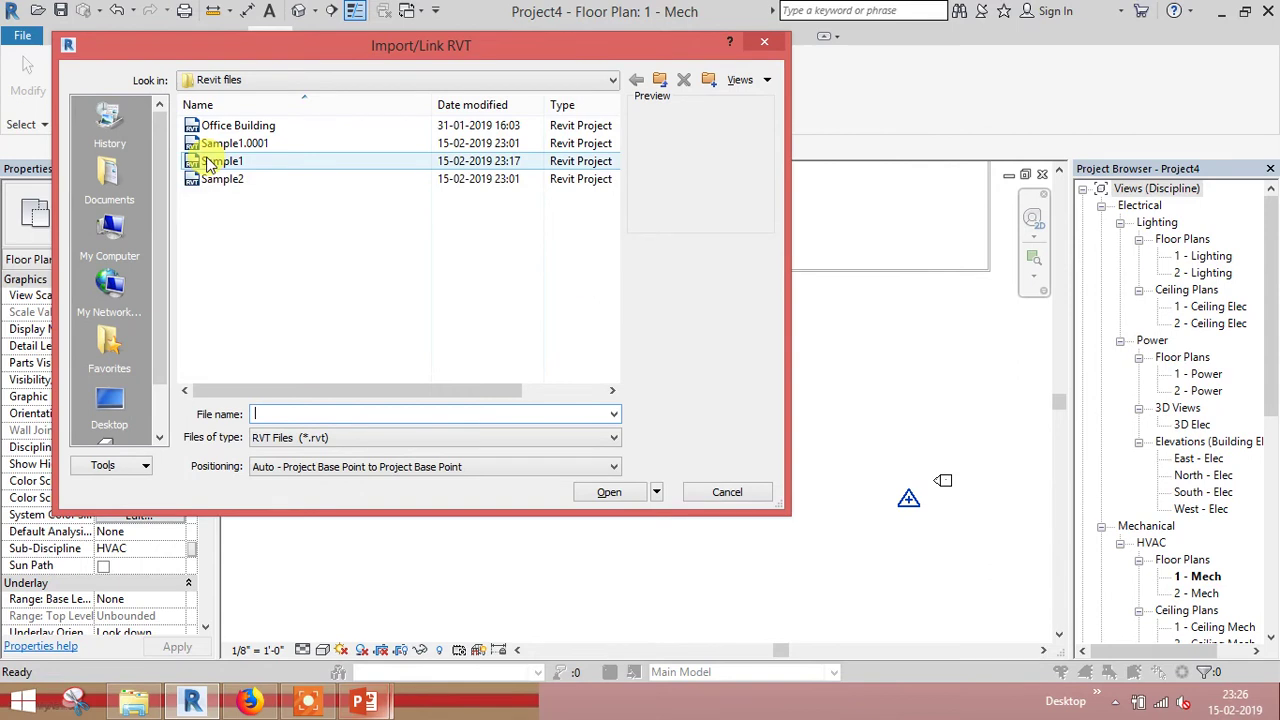
# - Link a fourth Sample1 instance with Manual - Origin, dropping it at the plan's upper right
pyautogui.click(210, 162)
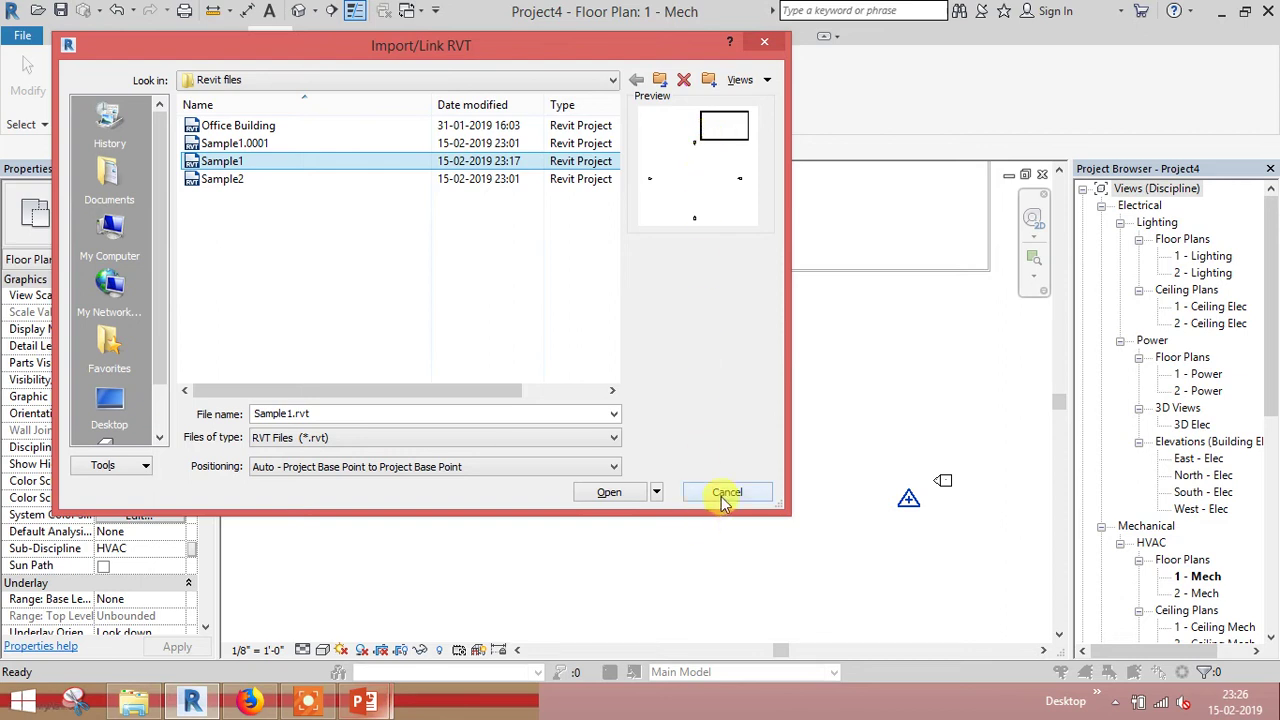
pyautogui.click(555, 467)
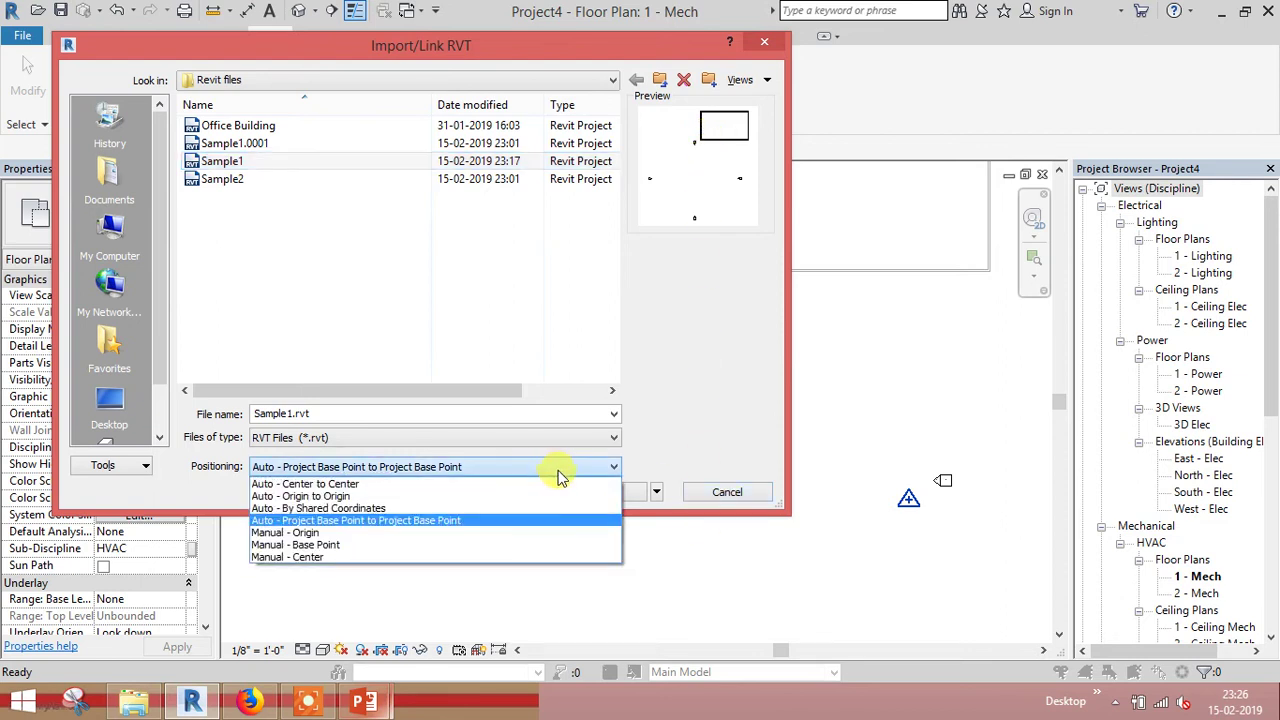
pyautogui.click(318, 534)
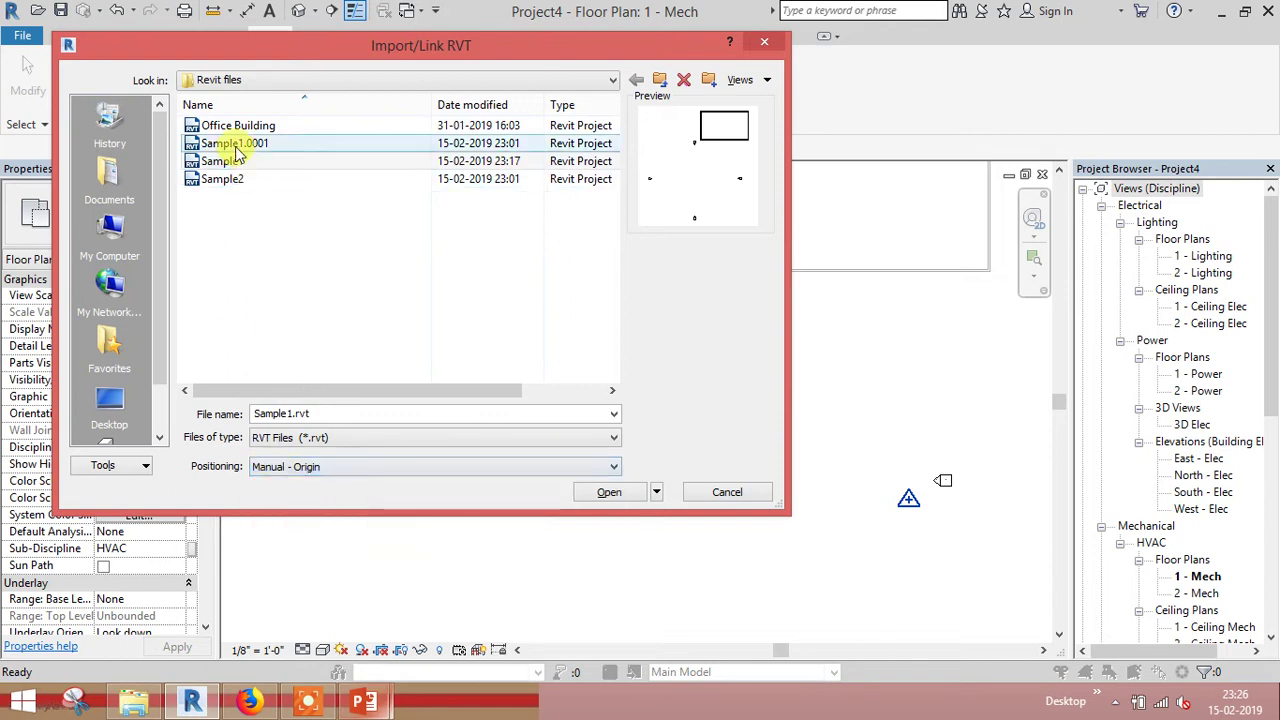
pyautogui.click(609, 493)
pyautogui.click(680, 383)
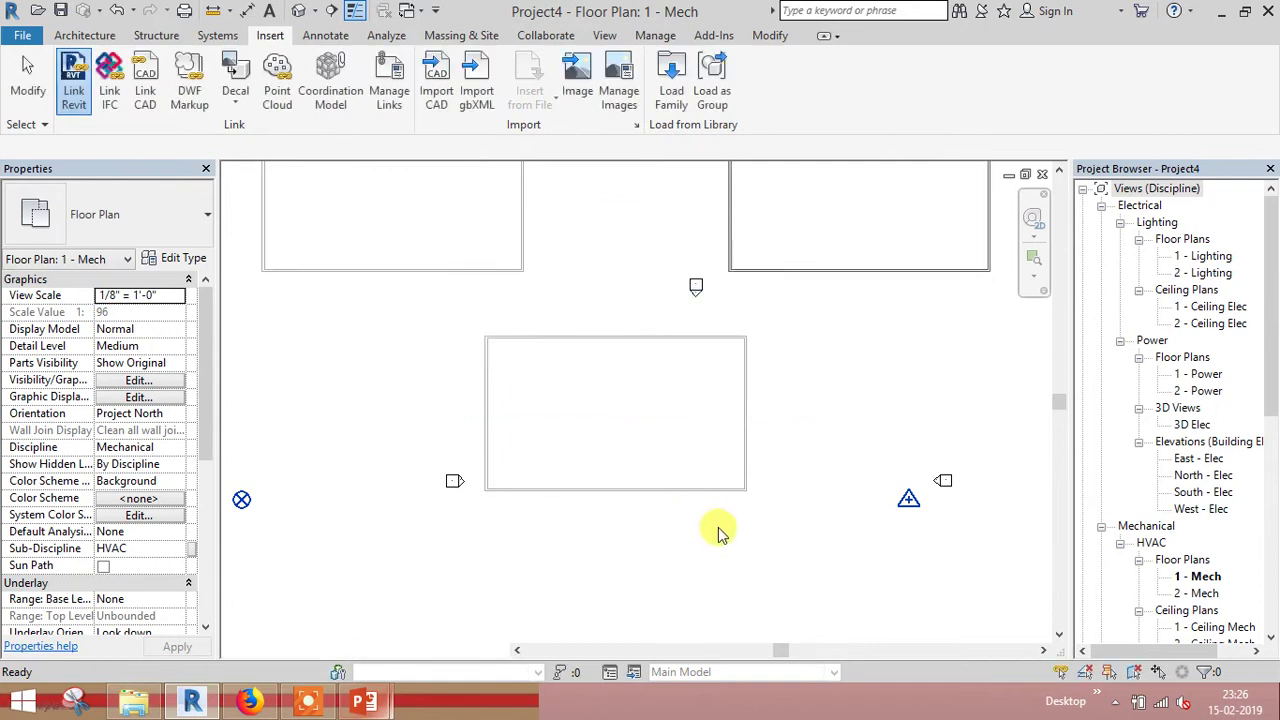
pyautogui.click(616, 485)
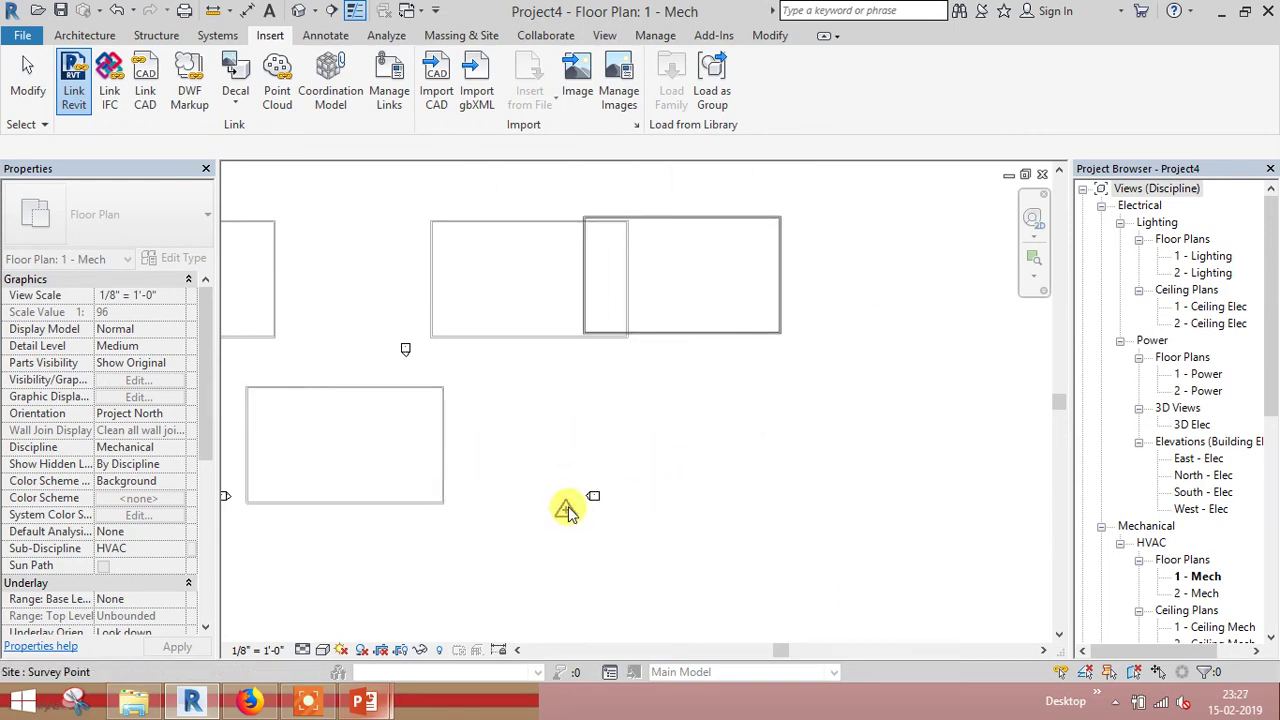
pyautogui.click(716, 487)
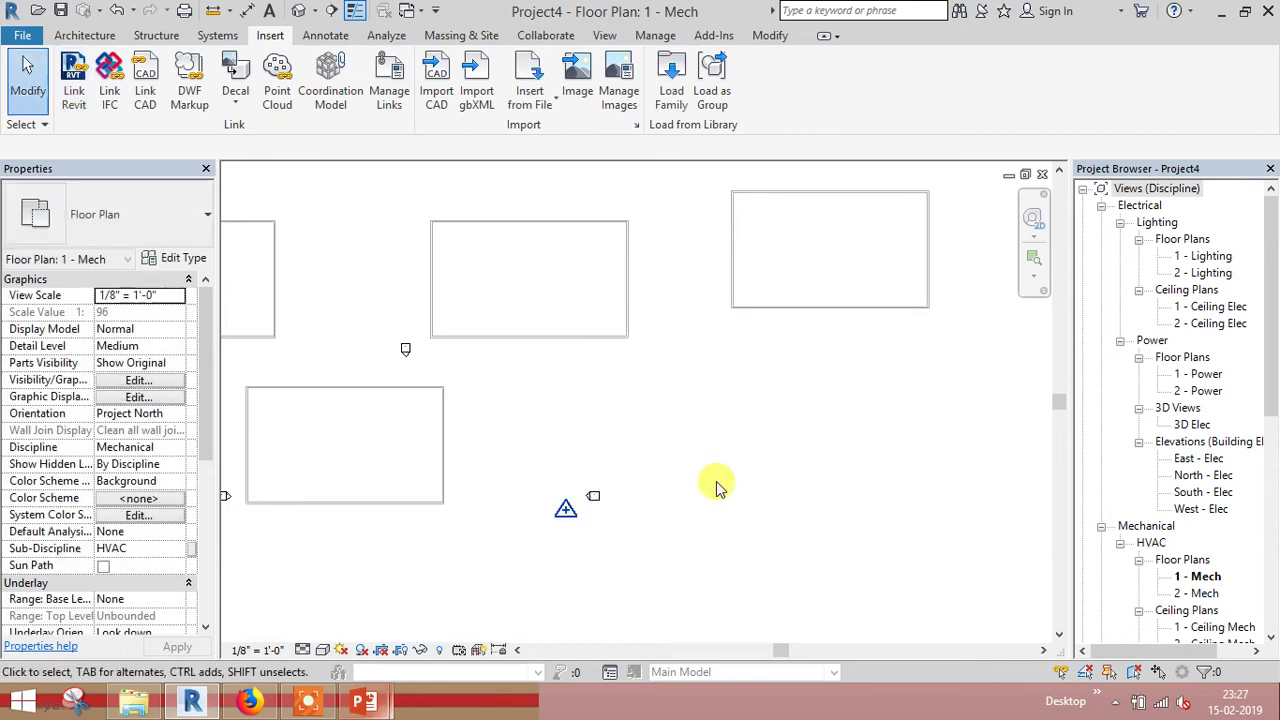
# - Link a fifth Sample1 instance with Manual - Base Point, placing it below the upper-right link
pyautogui.click(80, 94)
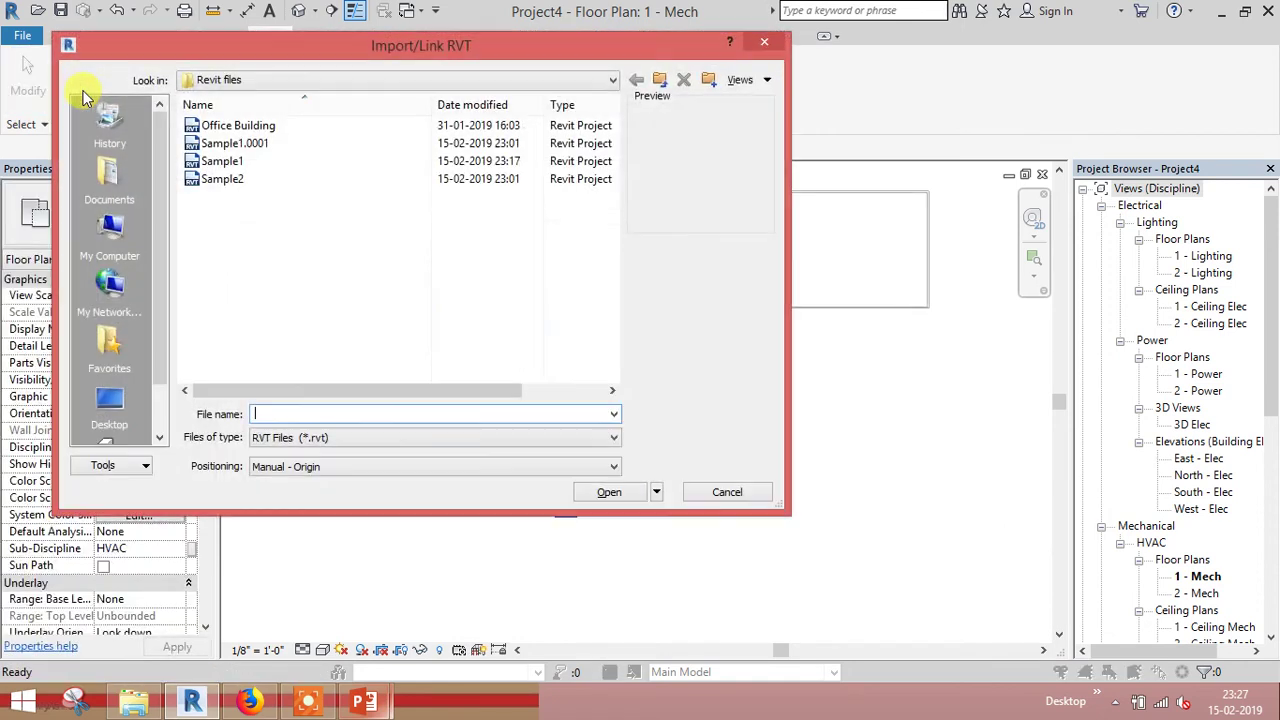
pyautogui.click(226, 161)
pyautogui.click(327, 467)
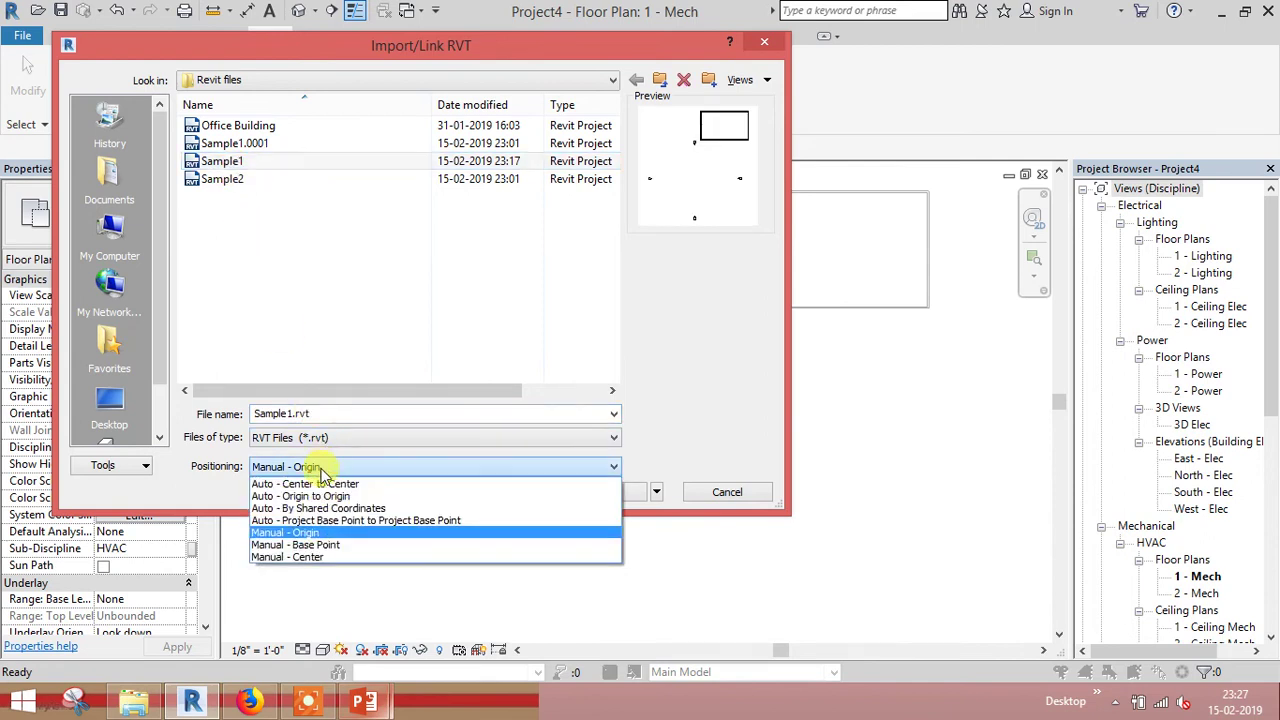
pyautogui.click(323, 545)
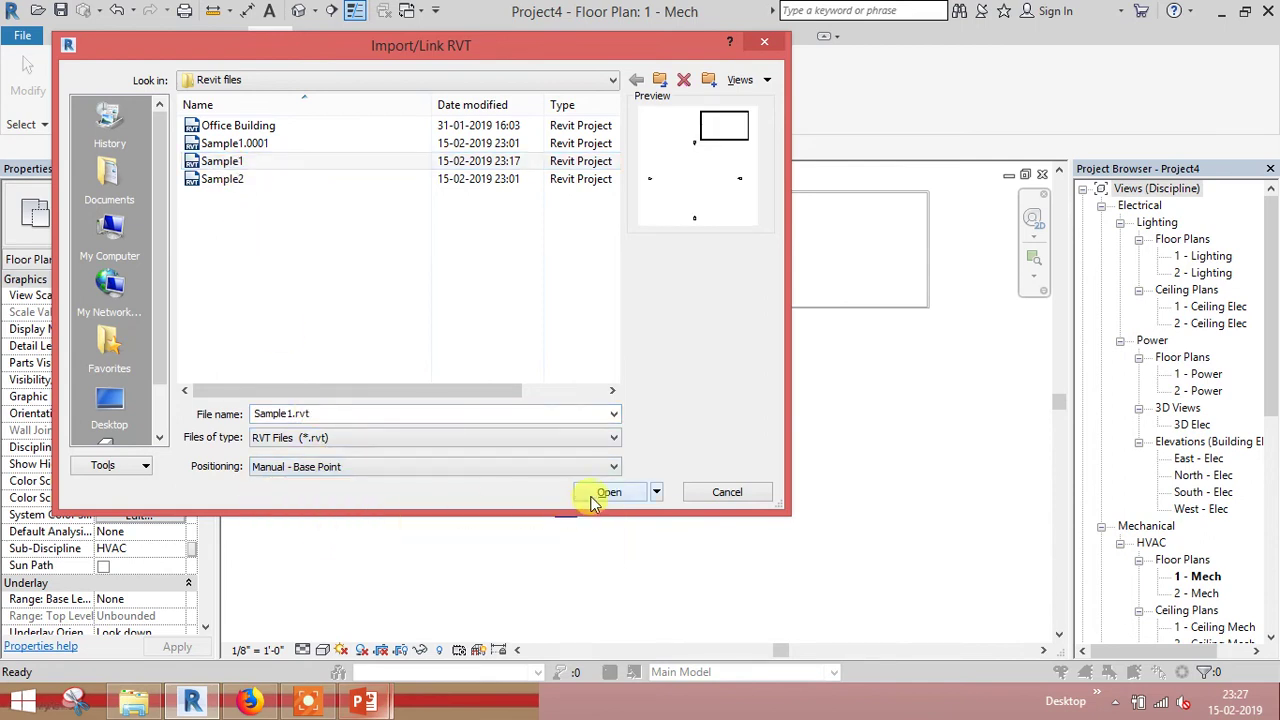
pyautogui.click(592, 491)
pyautogui.click(690, 388)
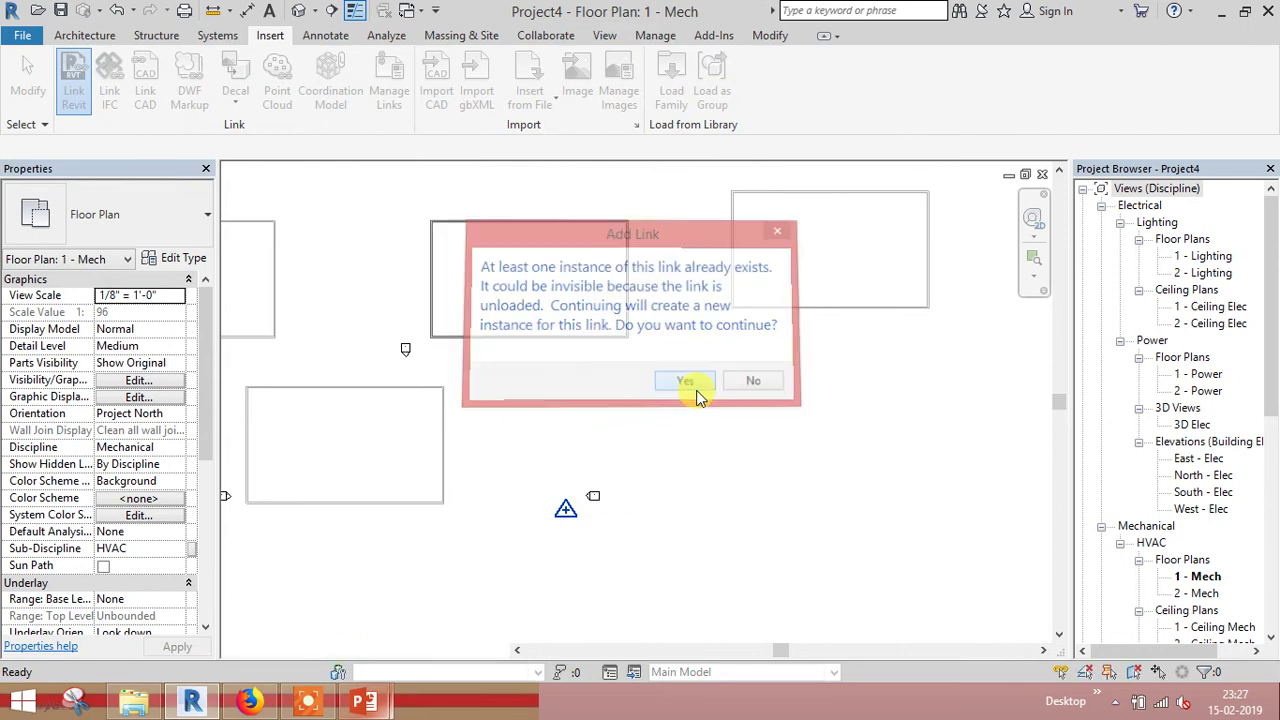
pyautogui.click(687, 614)
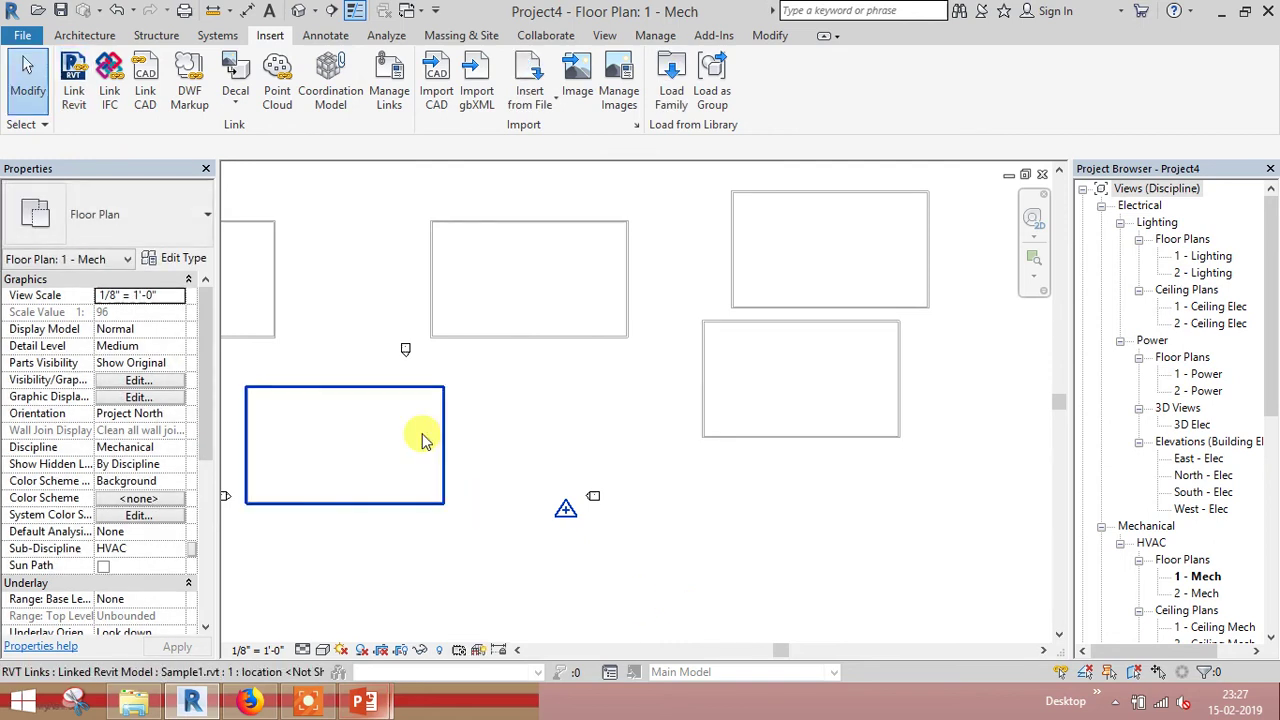
# - Link another Sample1 instance with Manual - Center positioning and place it at the plan's lower right
pyautogui.click(70, 85)
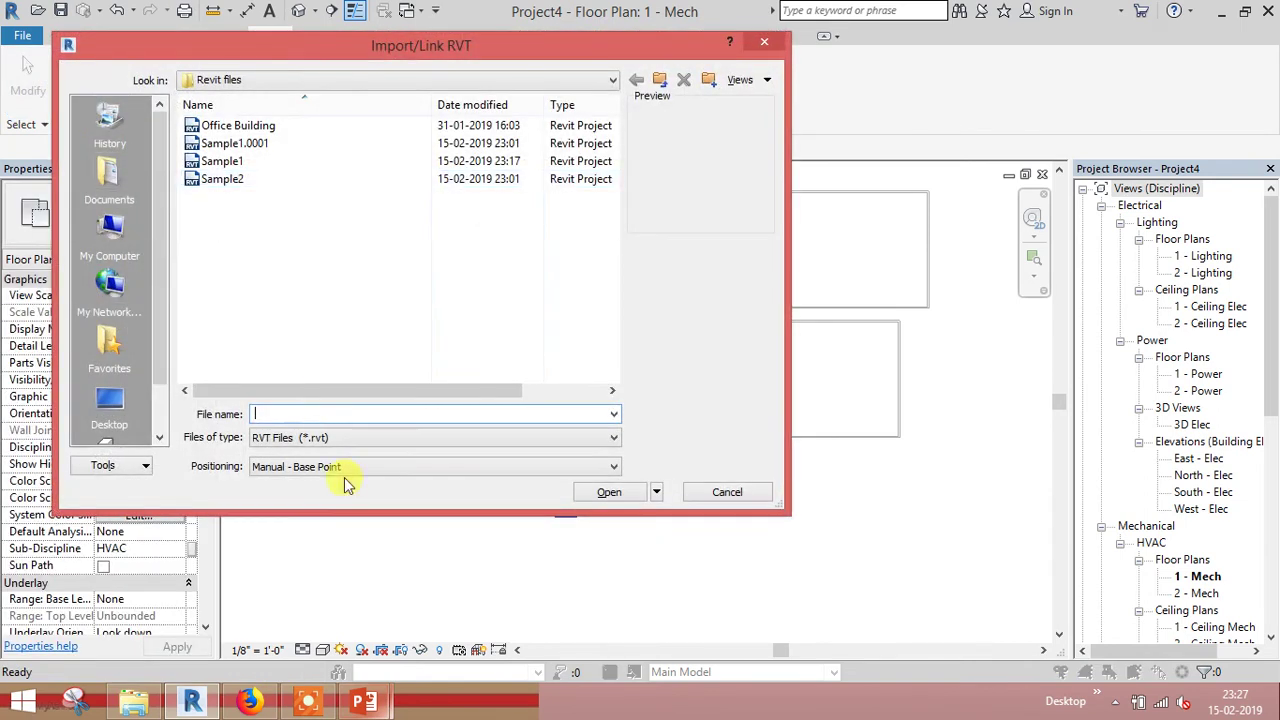
pyautogui.click(312, 162)
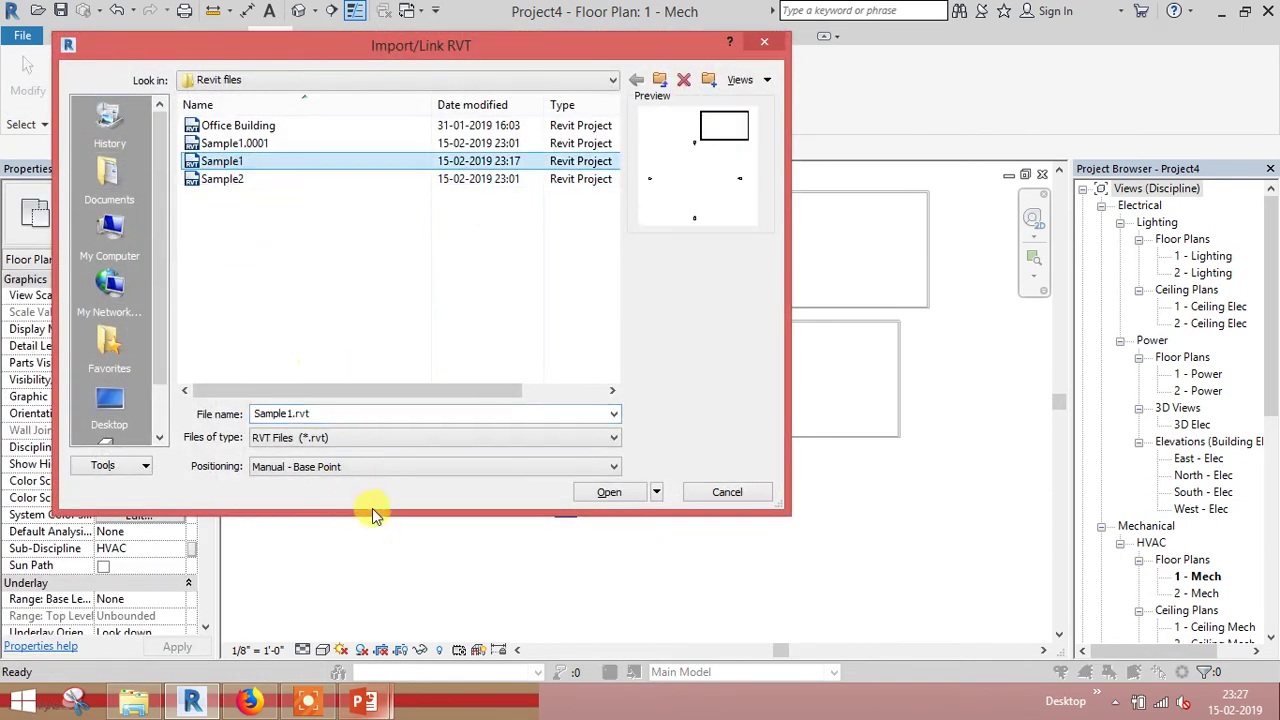
pyautogui.click(371, 467)
pyautogui.click(339, 561)
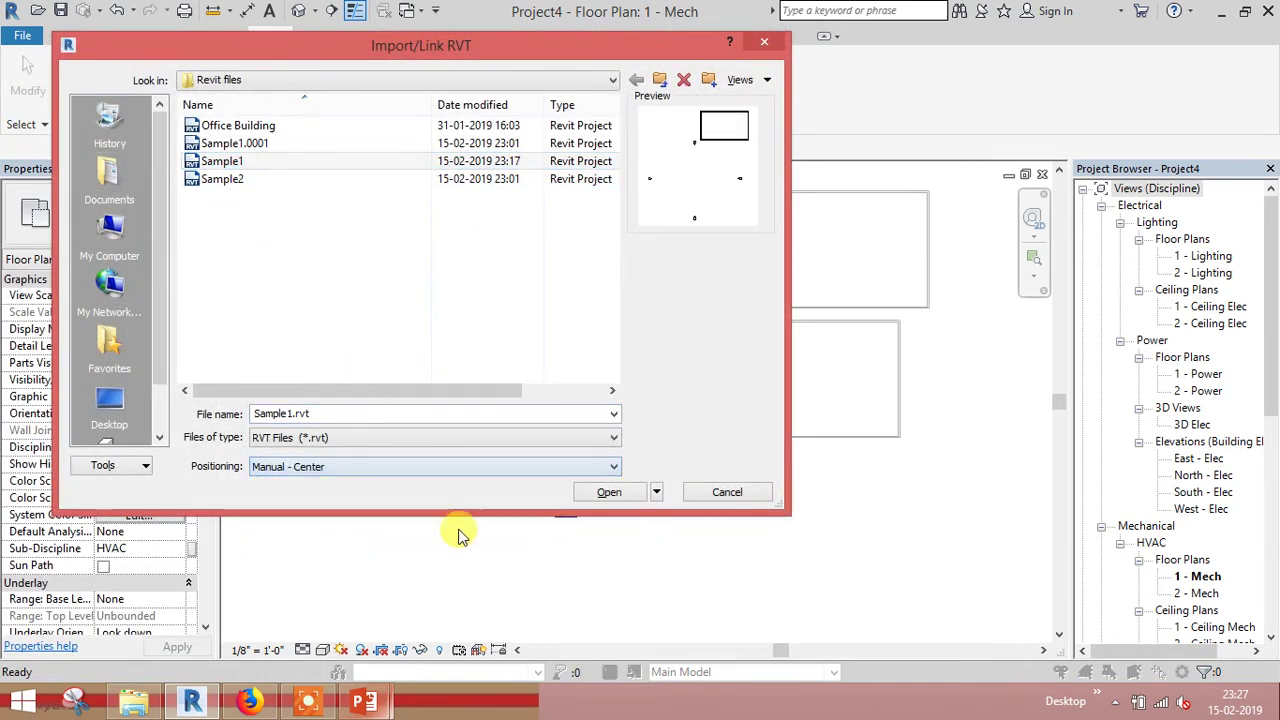
pyautogui.click(604, 497)
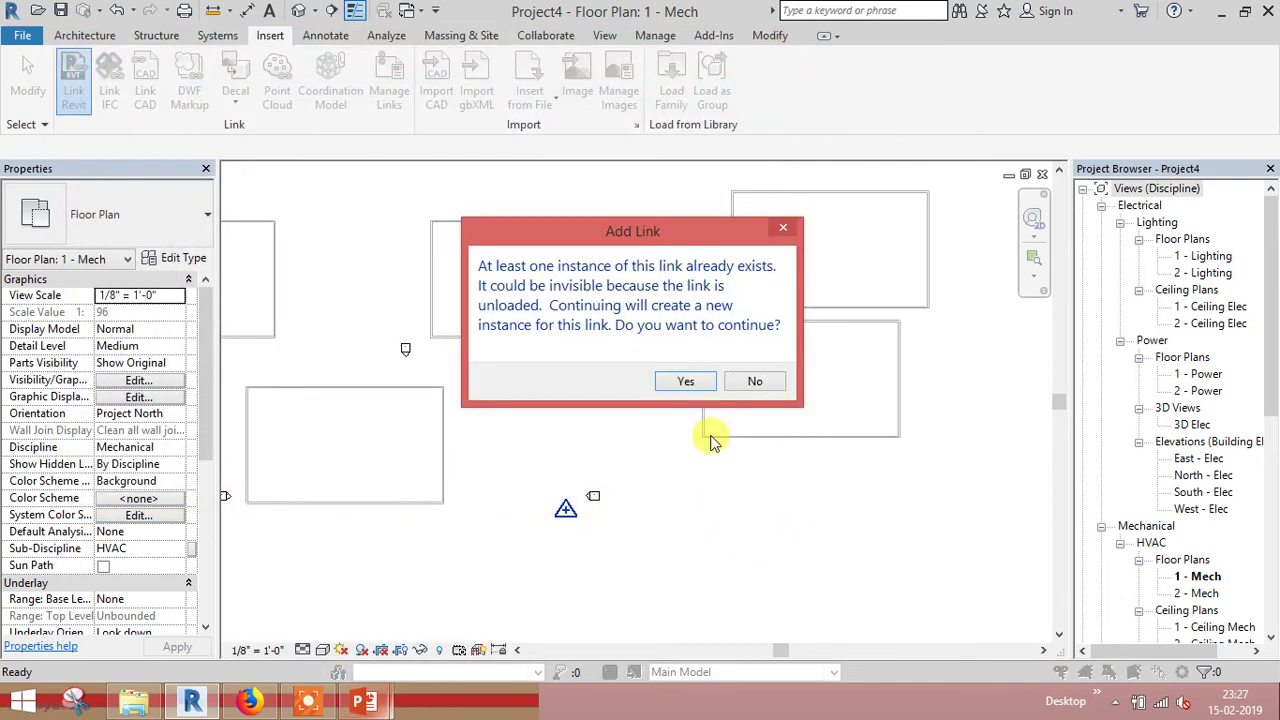
pyautogui.click(698, 382)
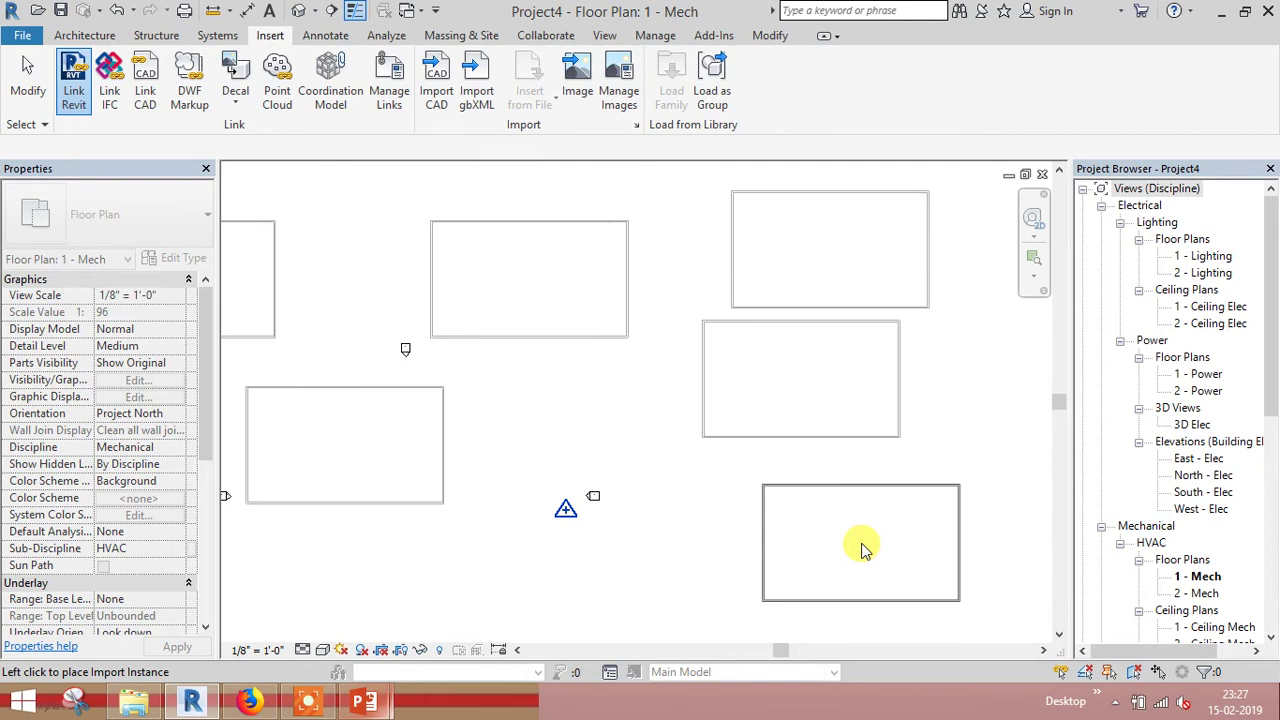
pyautogui.click(867, 548)
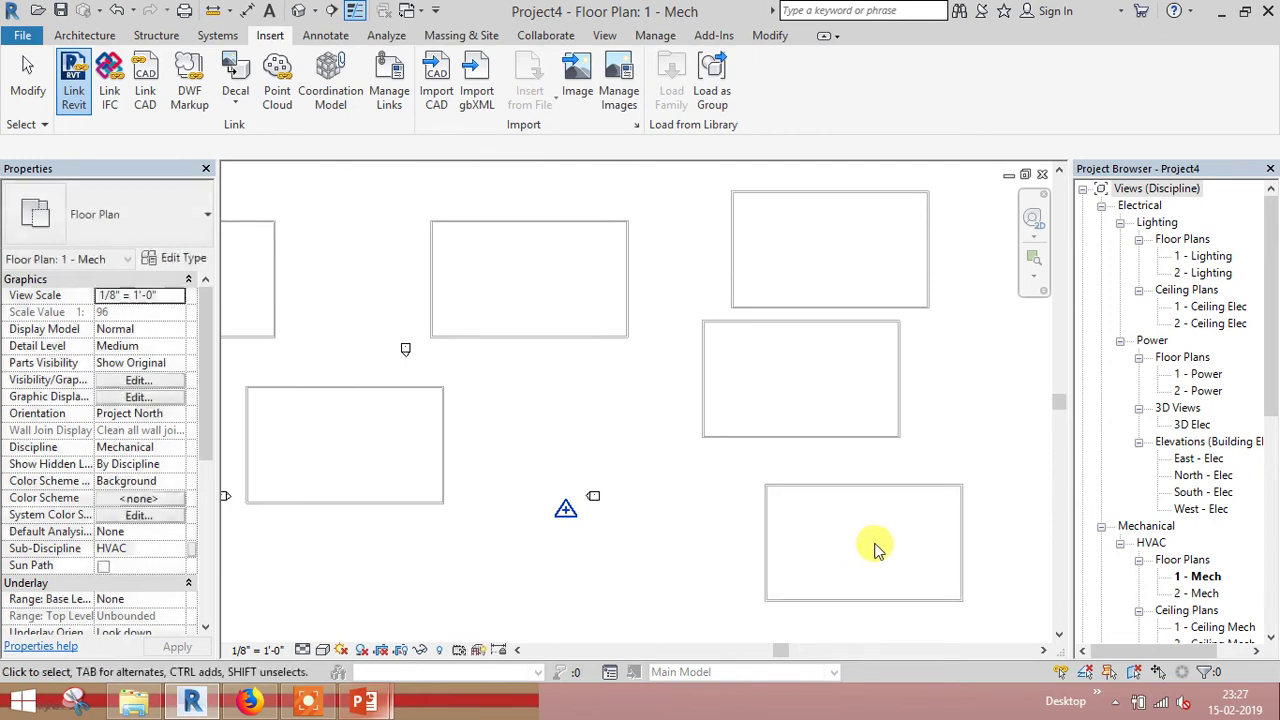
pyautogui.click(74, 80)
# - Review the link Positioning choices, cancel the link, and close Project4 without saving
pyautogui.click(300, 466)
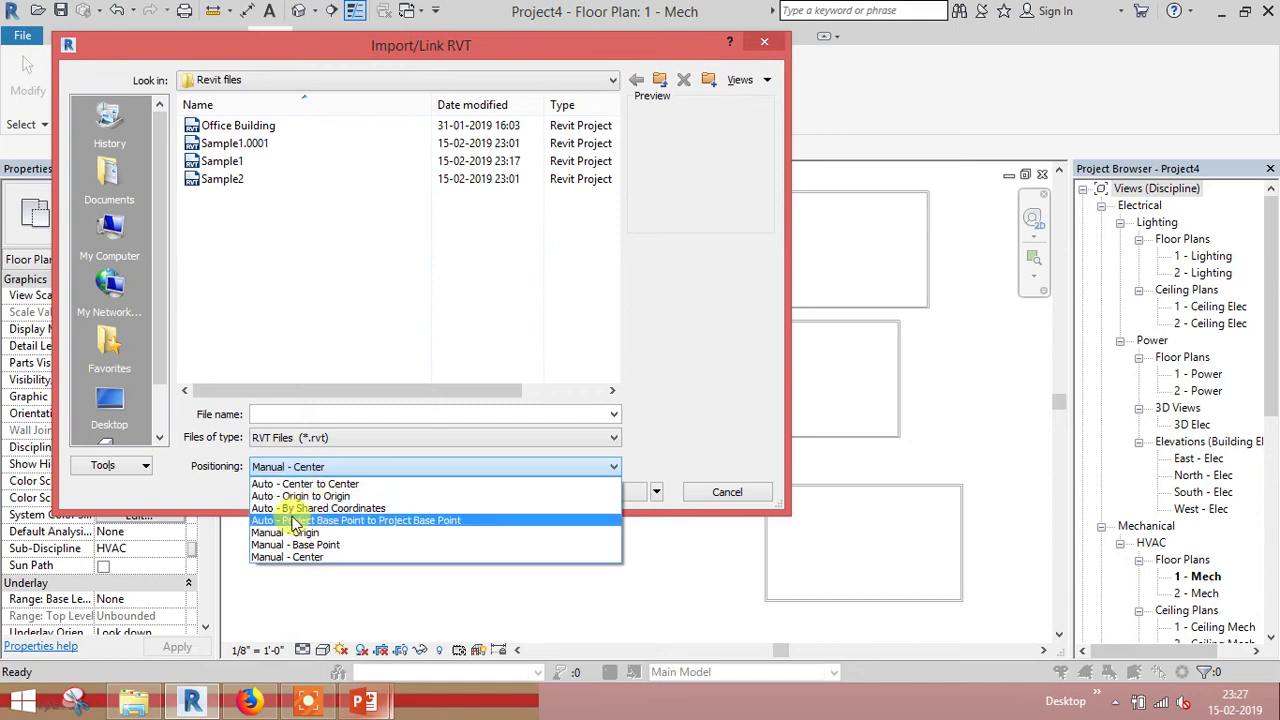
pyautogui.click(746, 491)
pyautogui.click(730, 492)
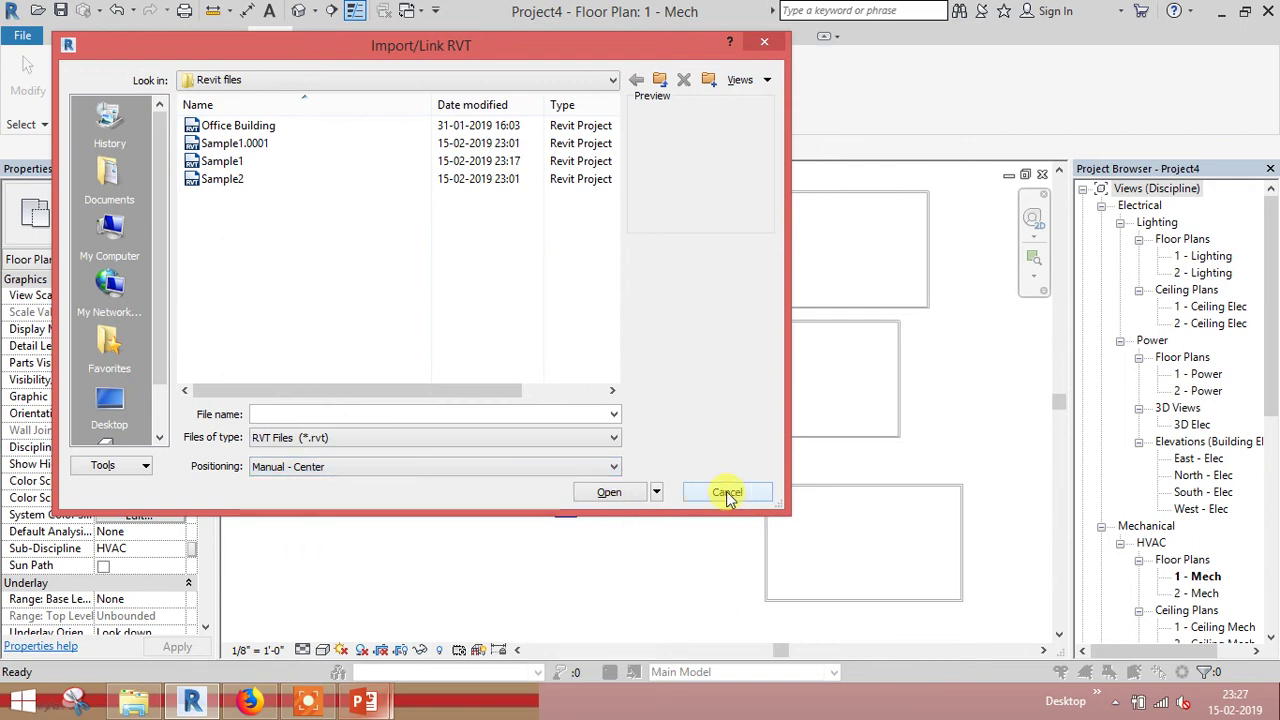
pyautogui.click(1043, 175)
pyautogui.click(690, 347)
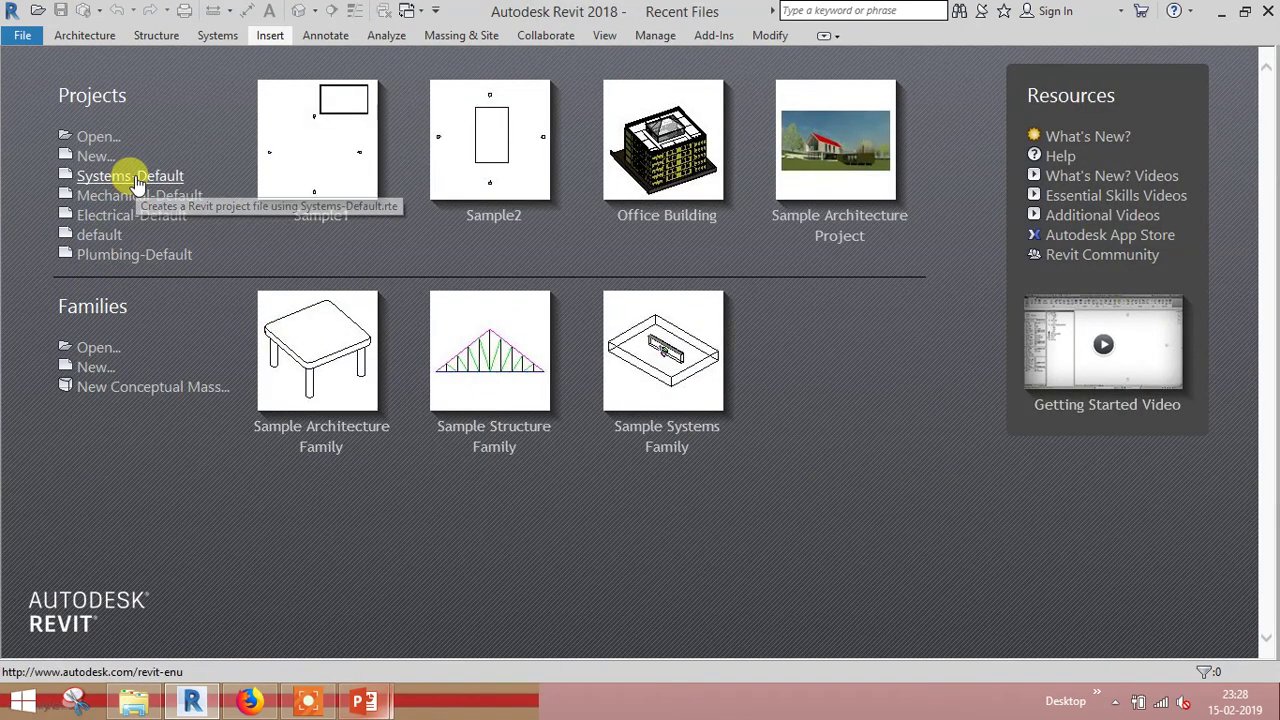
# - Create Project5 from the Systems-Default template
pyautogui.click(134, 178)
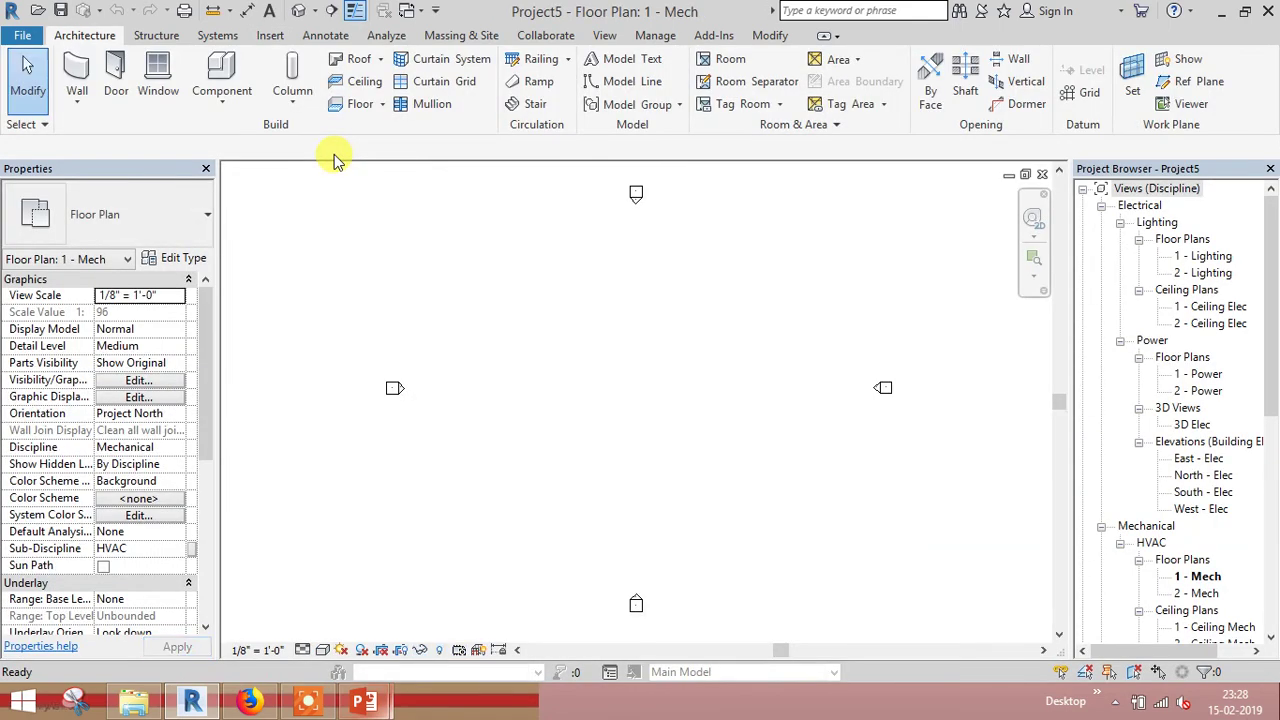
pyautogui.click(268, 38)
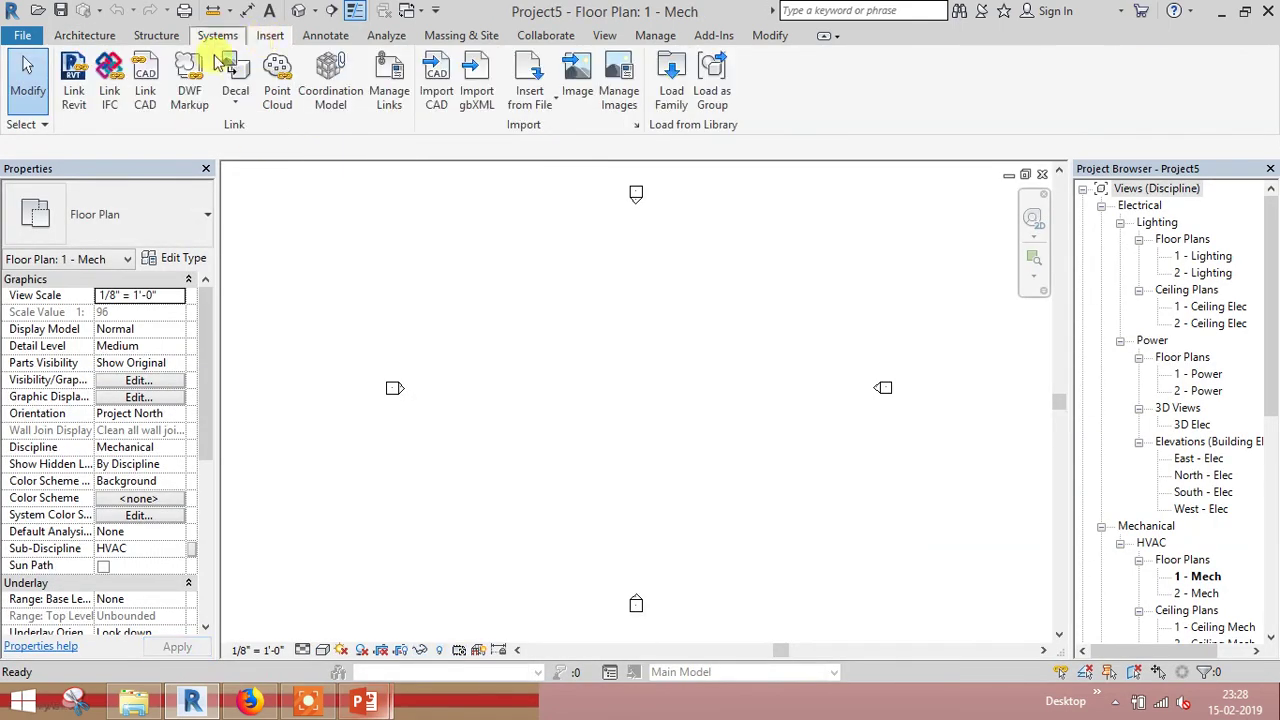
# - Link Sample1 into Project5 with Auto - Origin to Origin positioning
pyautogui.click(77, 90)
pyautogui.click(218, 162)
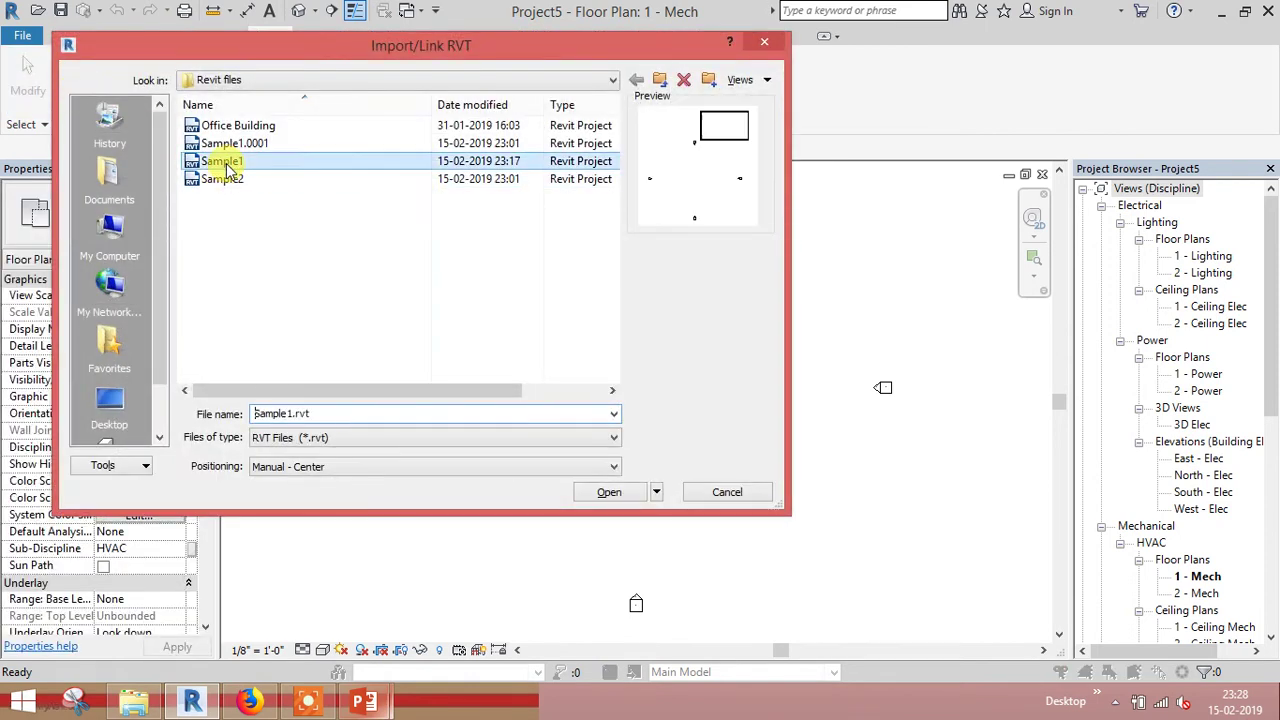
pyautogui.click(316, 468)
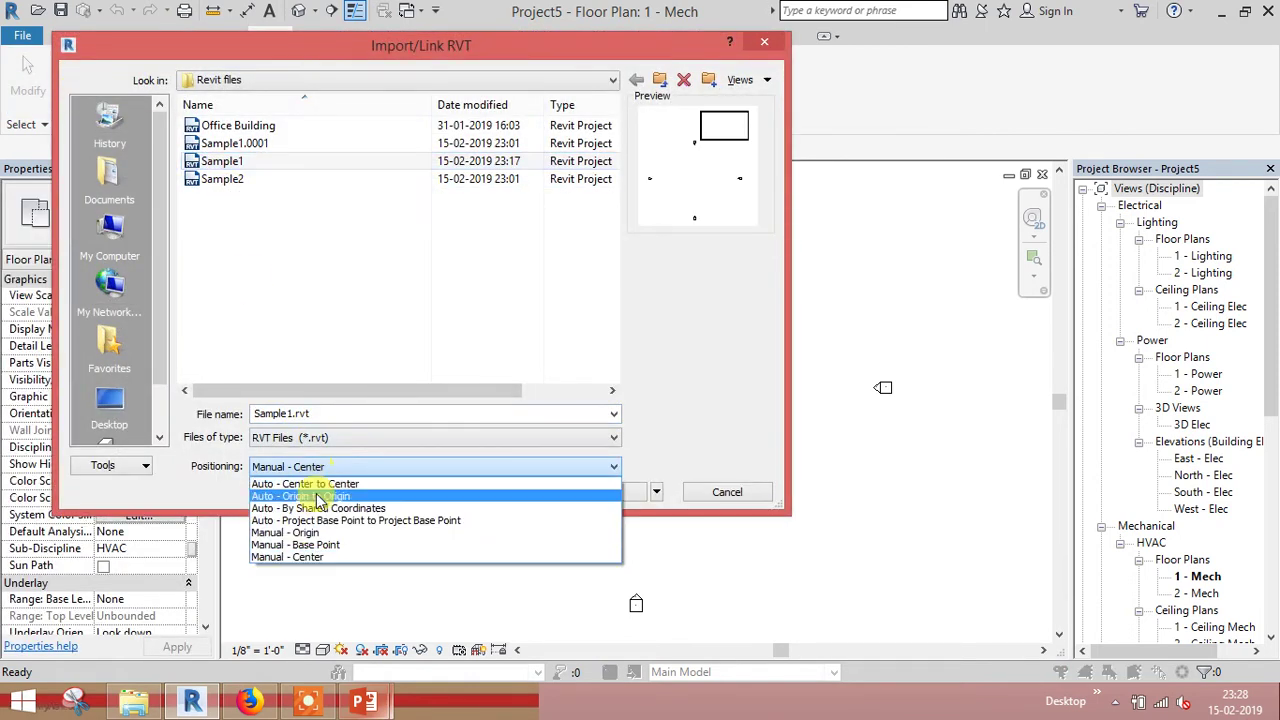
pyautogui.click(312, 491)
pyautogui.click(234, 160)
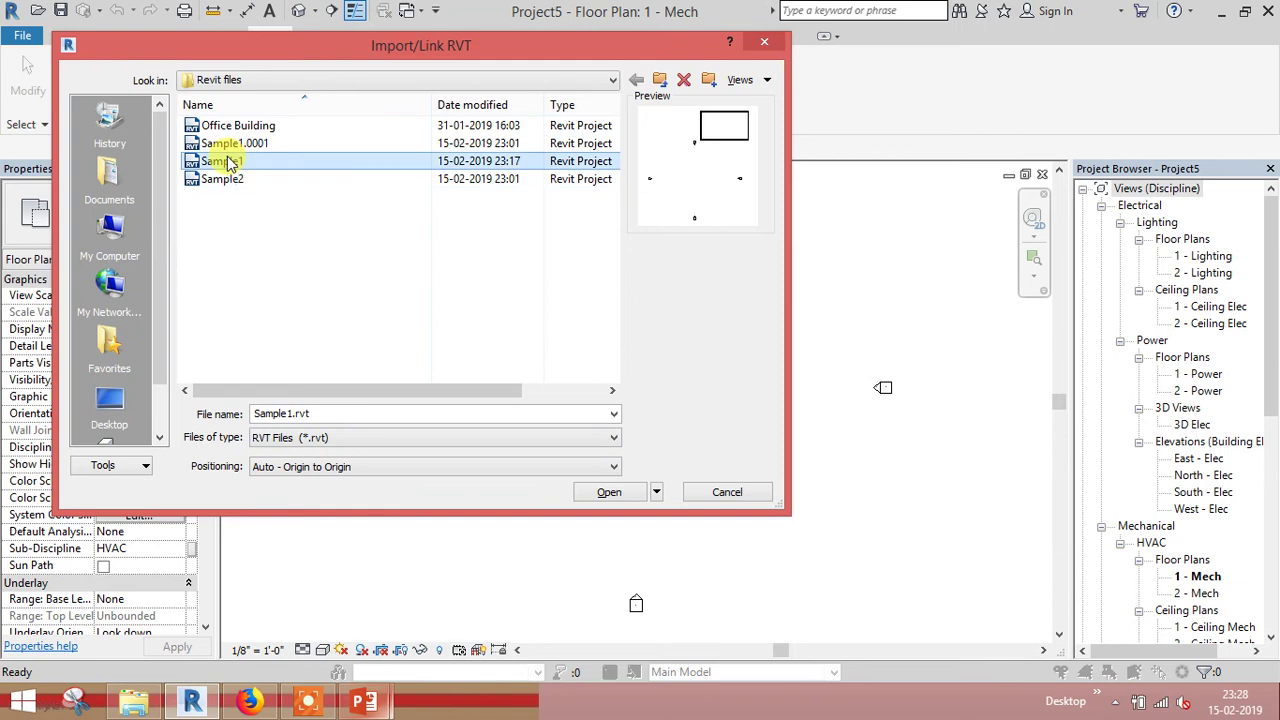
pyautogui.click(606, 493)
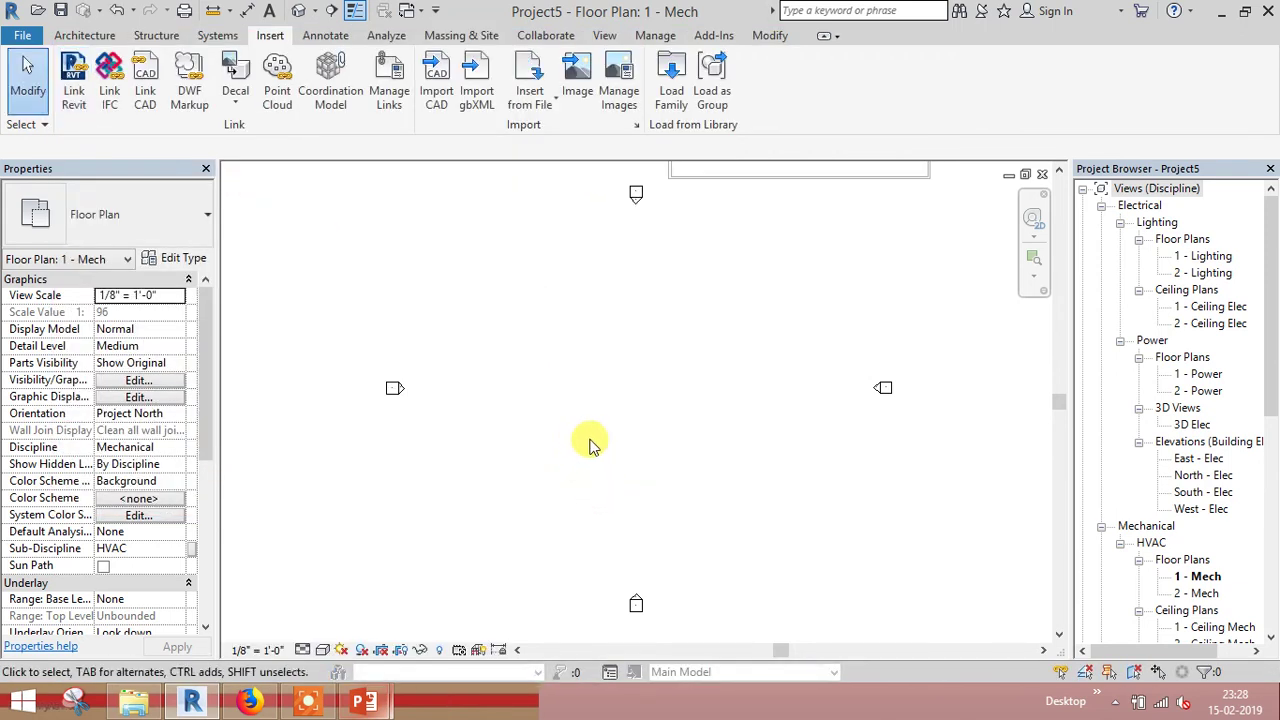
# - Choose Sample2.rvt as the next model to link
pyautogui.scroll(-2, 591, 432)
pyautogui.click(73, 85)
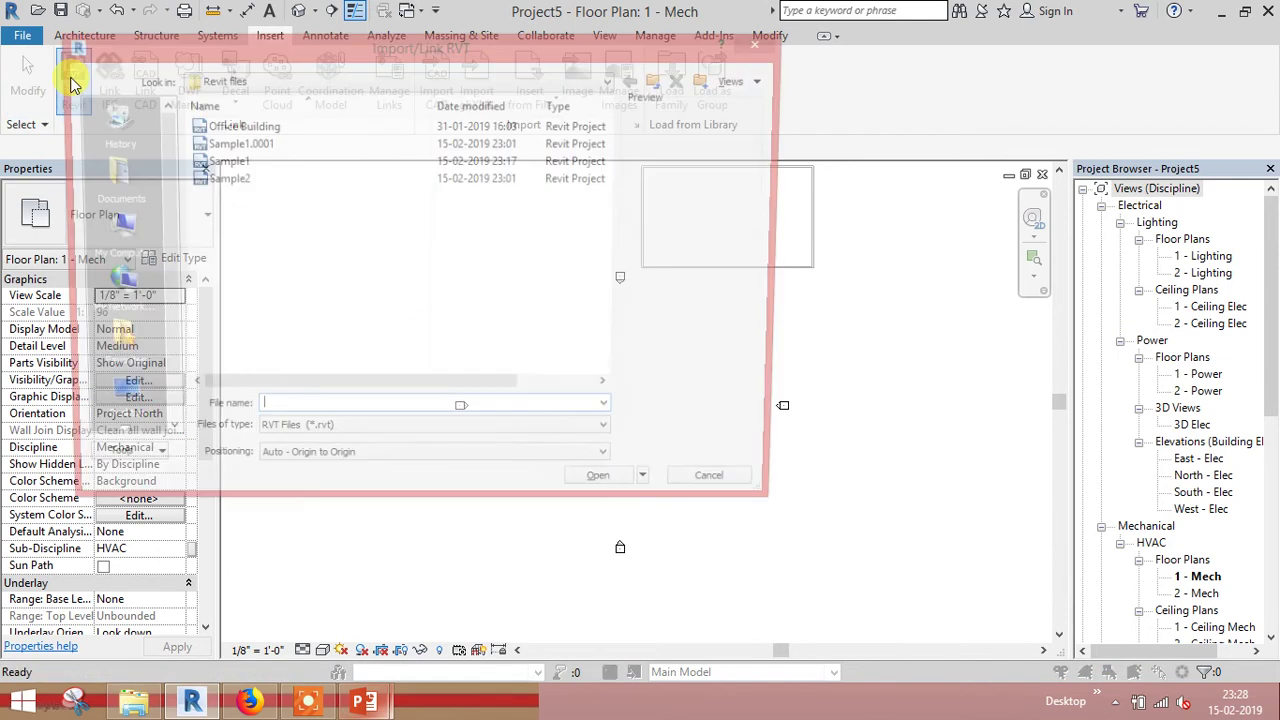
pyautogui.click(210, 178)
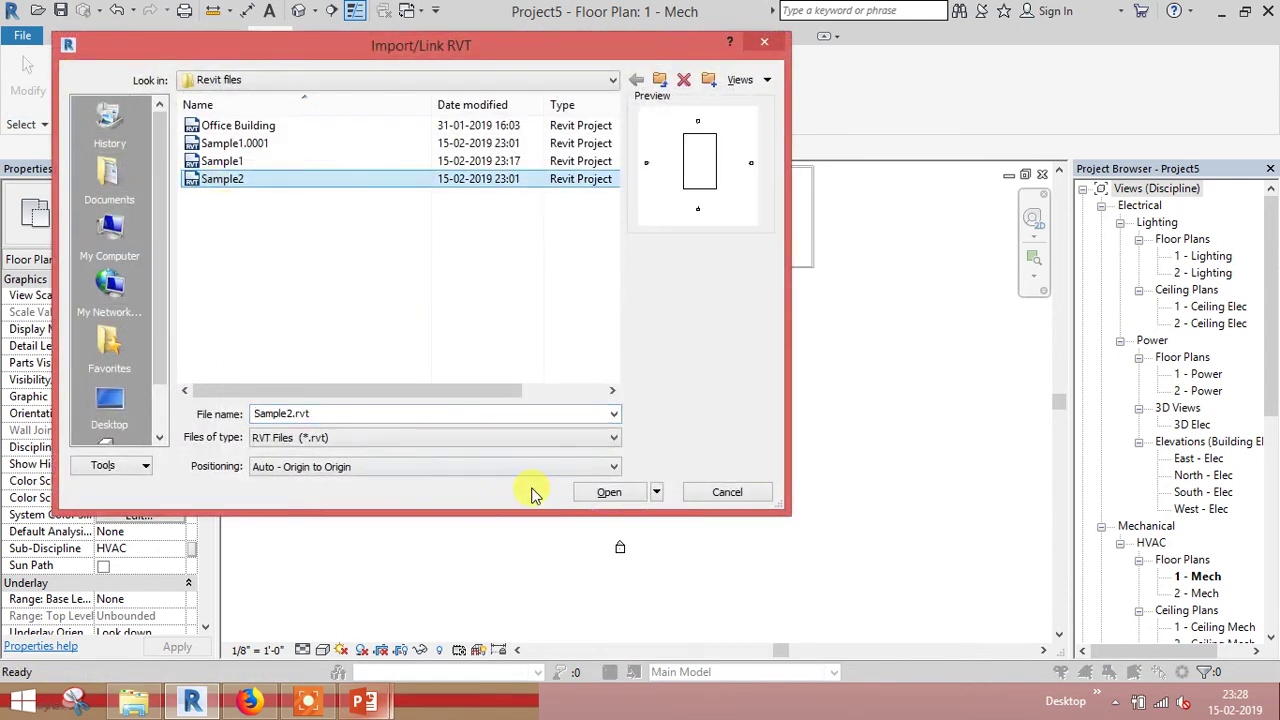
# - Link Sample2 into Project5 with Auto - Origin to Origin positioning
pyautogui.click(609, 491)
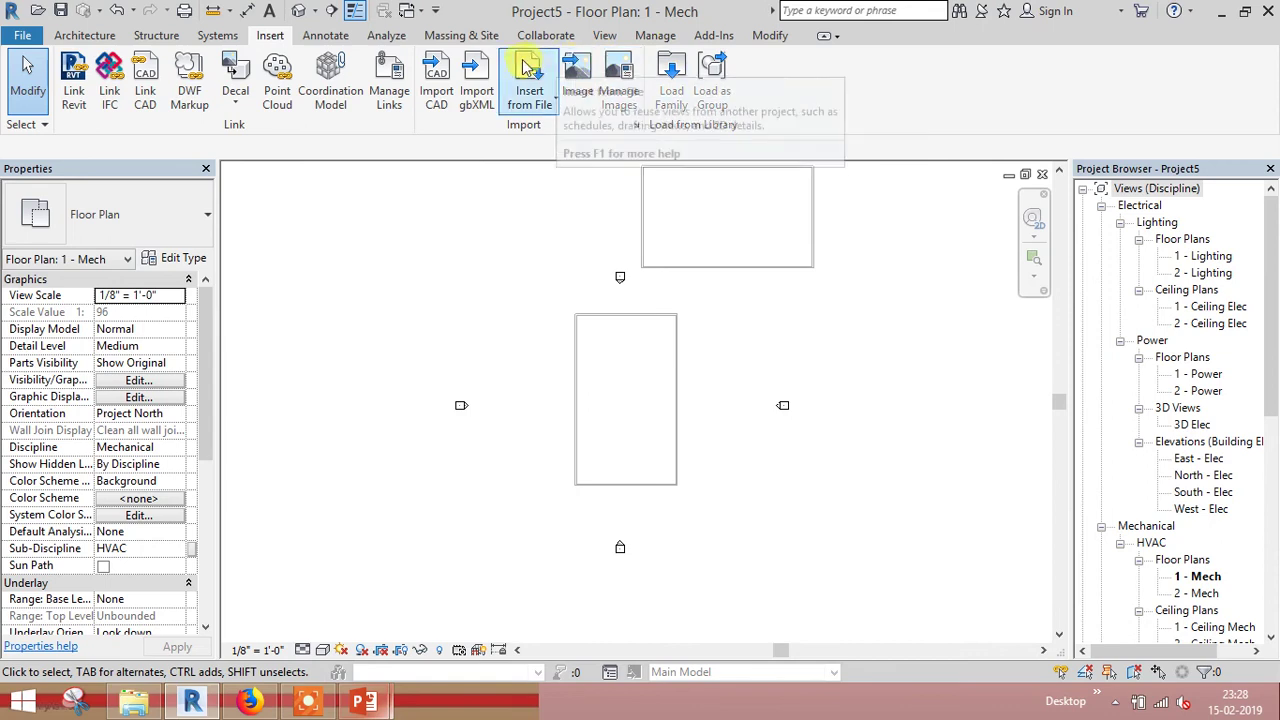
# - Move the Sample1 link down-left to the left side of the plan
pyautogui.click(643, 193)
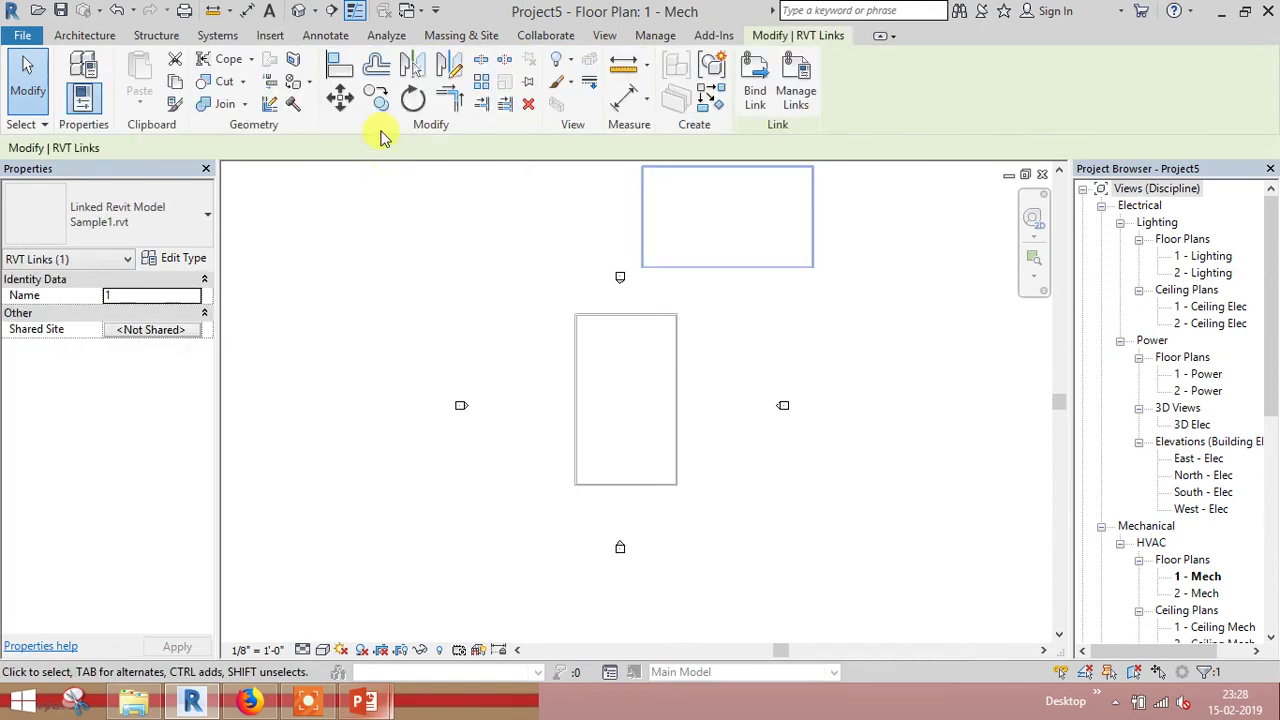
pyautogui.click(340, 98)
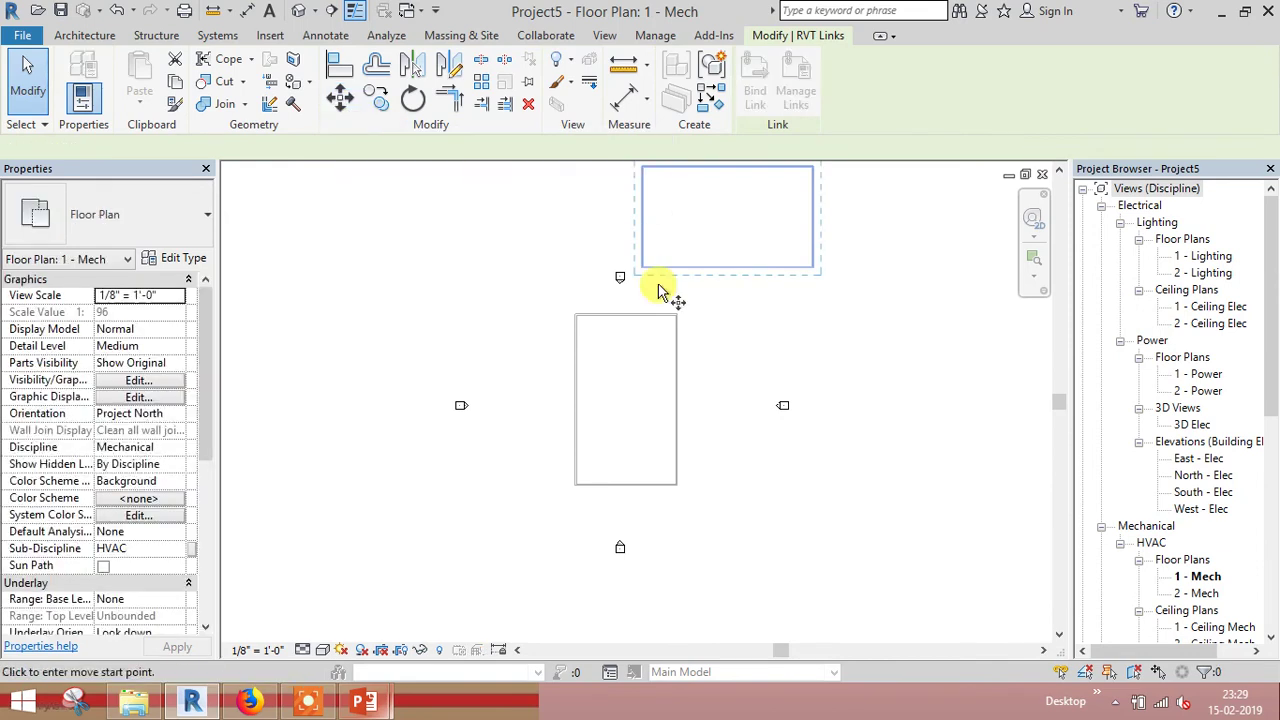
pyautogui.click(750, 346)
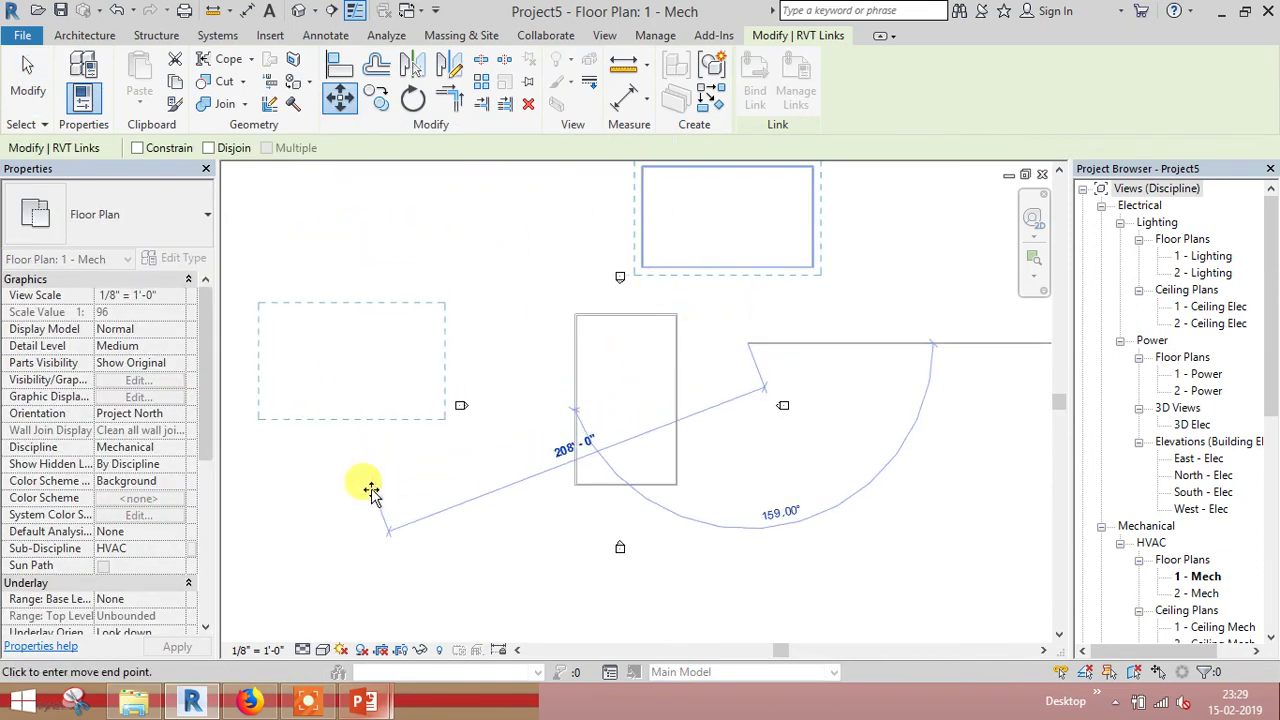
pyautogui.click(370, 493)
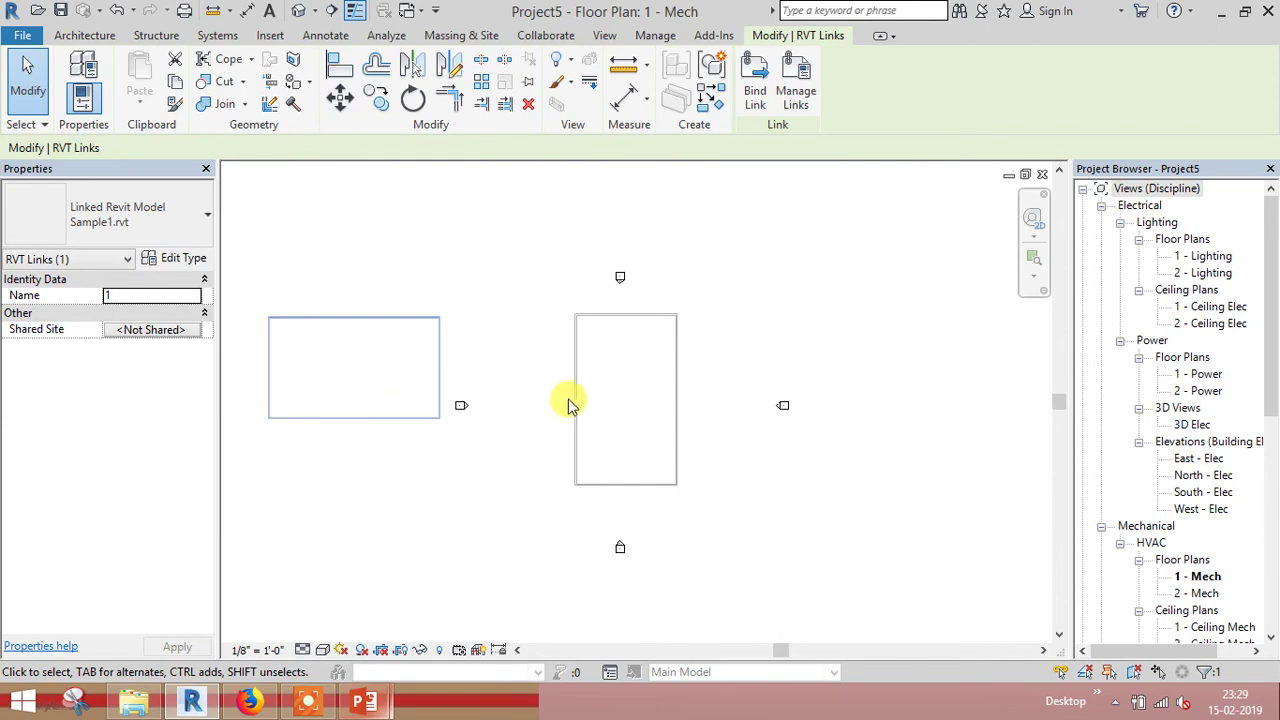
# - Move the Sample2 link to the right side of the plan
pyautogui.click(574, 396)
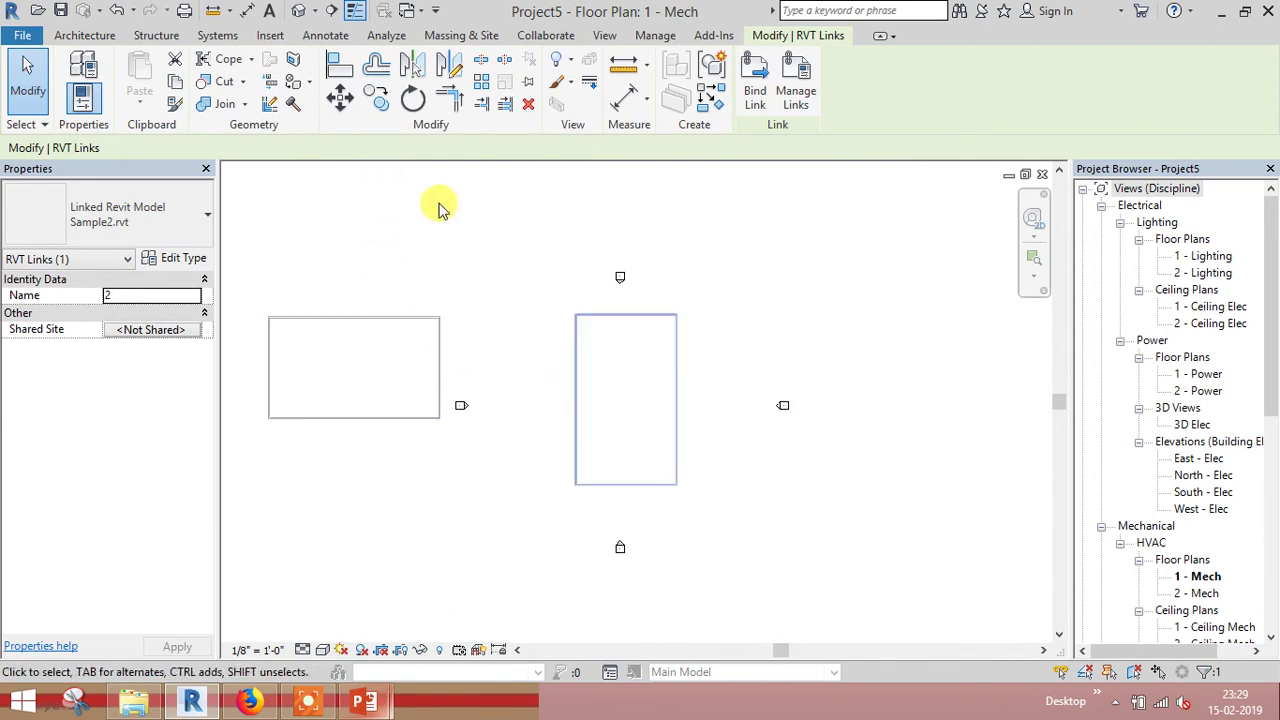
pyautogui.click(339, 98)
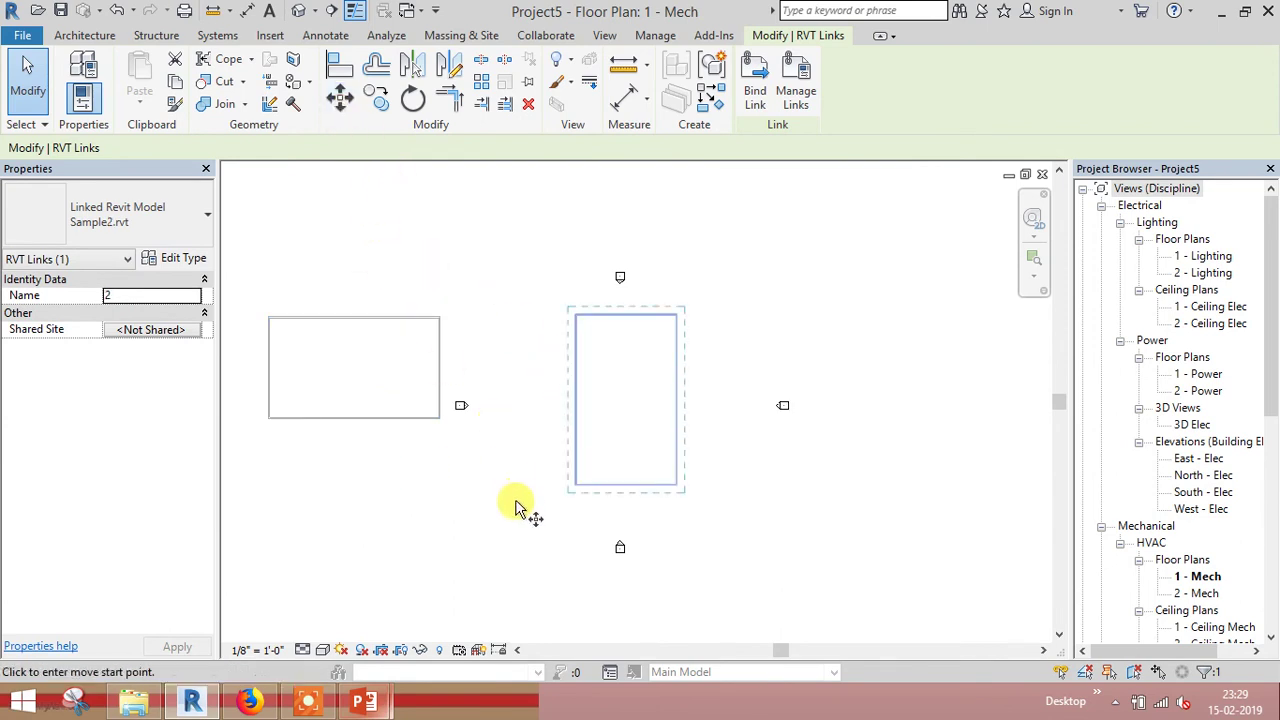
pyautogui.click(515, 508)
pyautogui.click(748, 506)
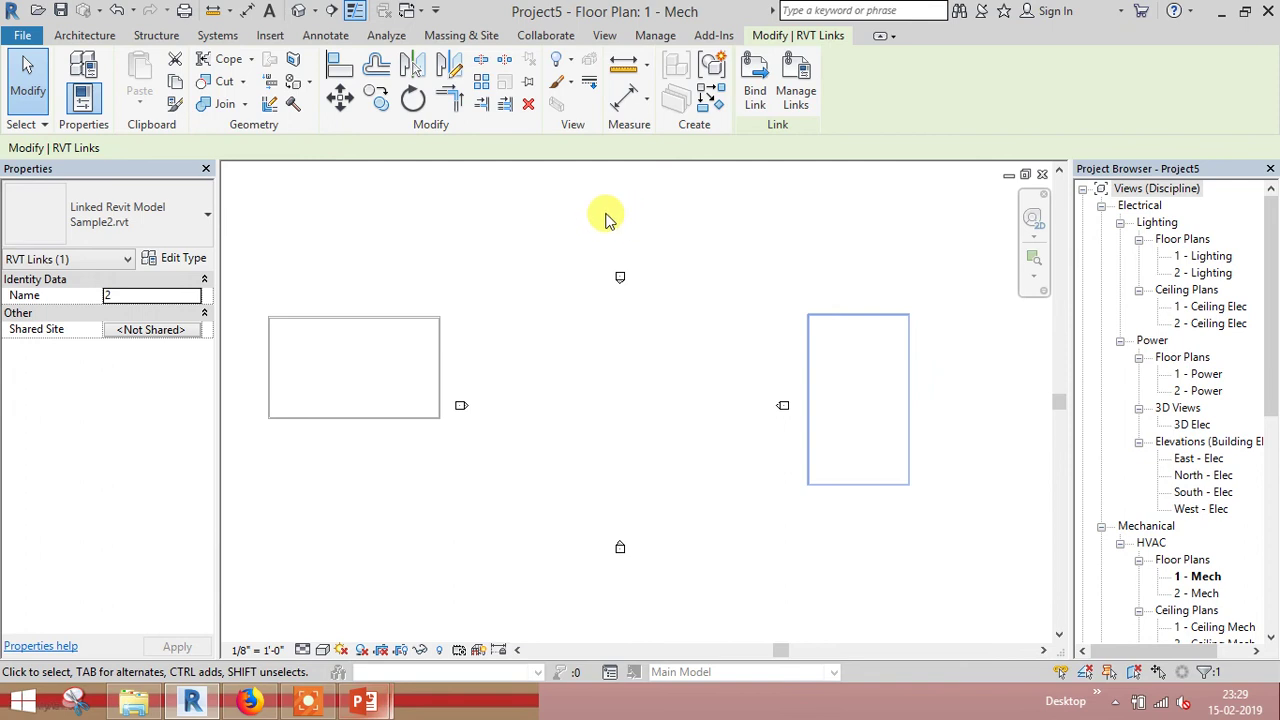
# - Publish Project5's shared coordinates to the Sample1 link, keeping its current site
pyautogui.click(655, 36)
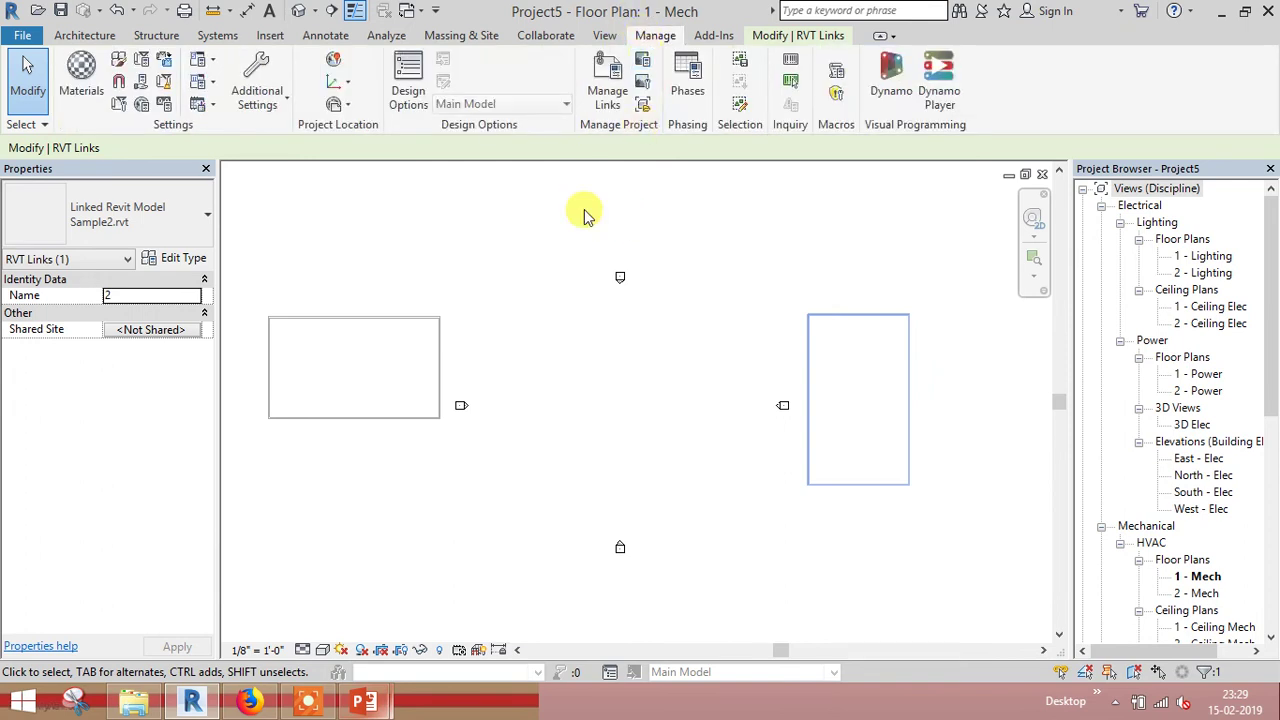
pyautogui.click(345, 84)
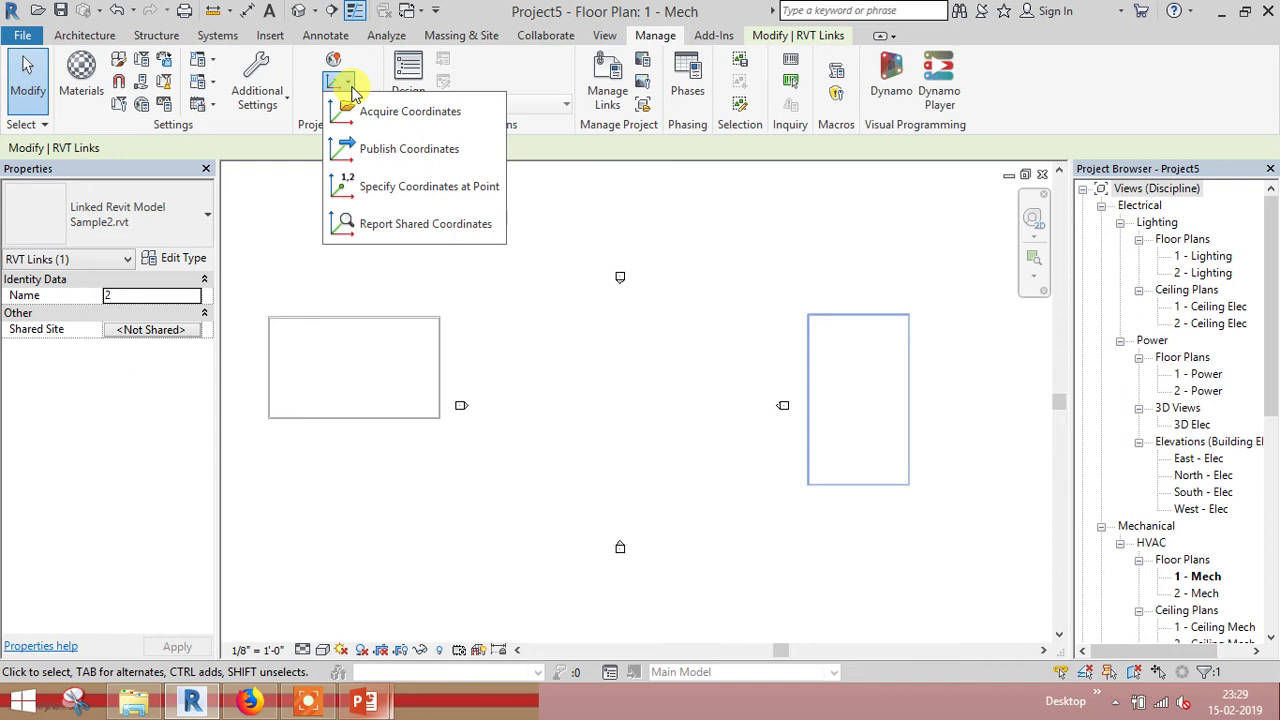
pyautogui.click(368, 150)
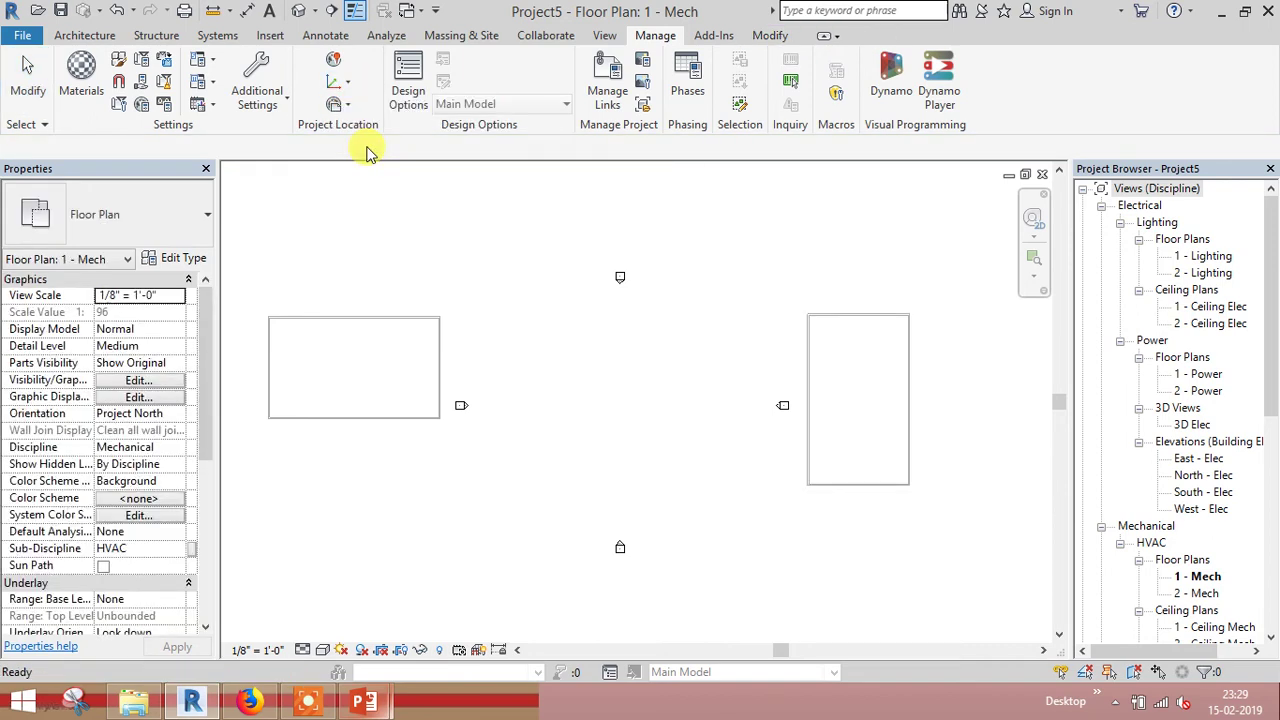
pyautogui.click(351, 318)
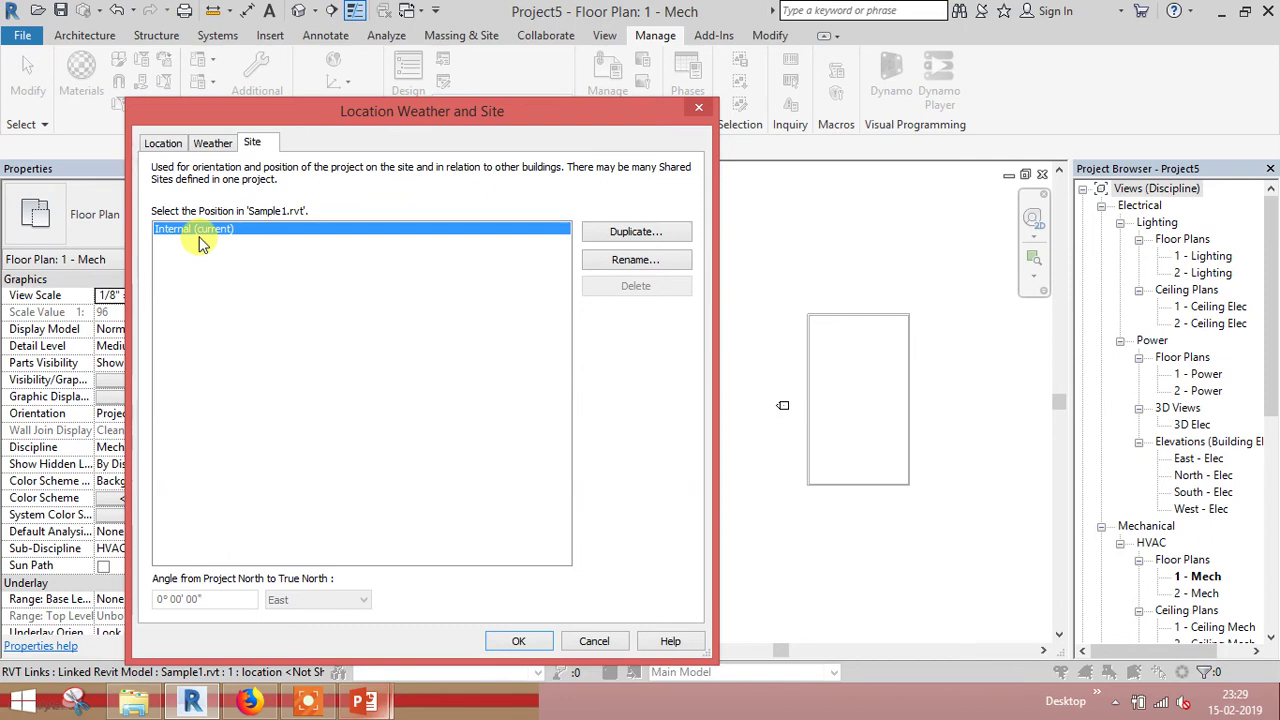
pyautogui.click(522, 641)
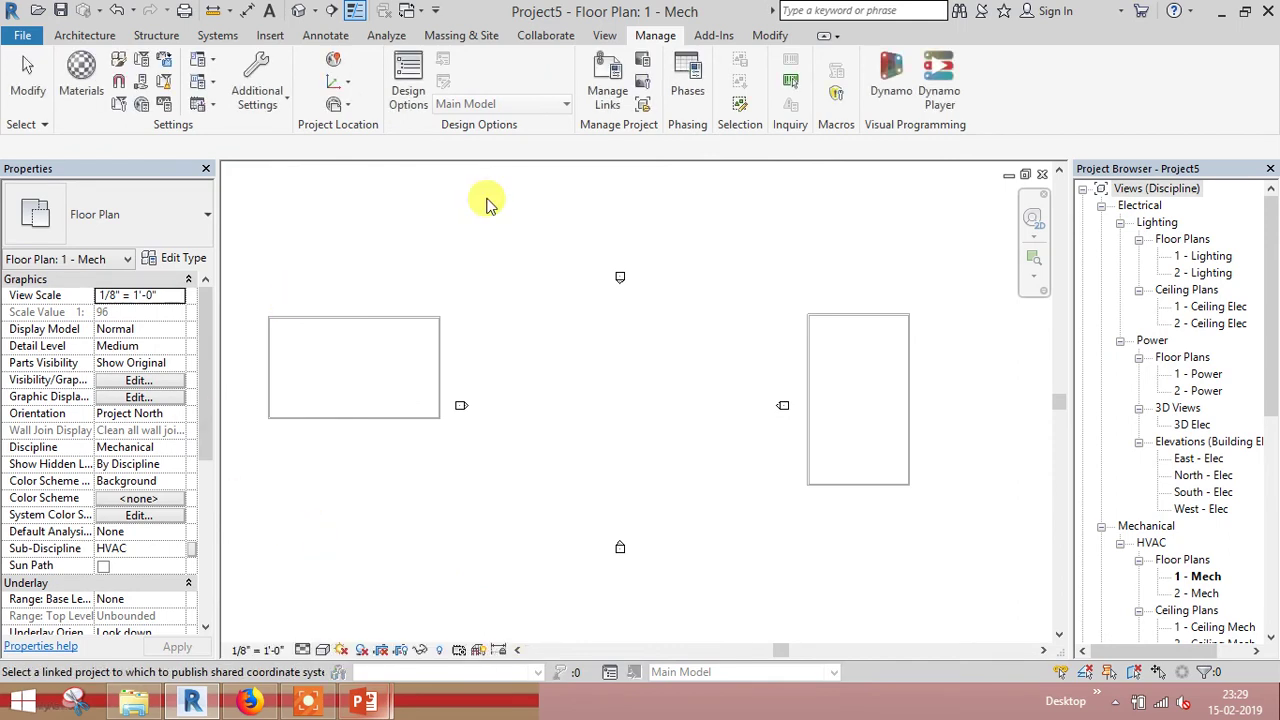
# - Publish the shared coordinates to the Sample2 link, keeping its Internal site
pyautogui.click(338, 82)
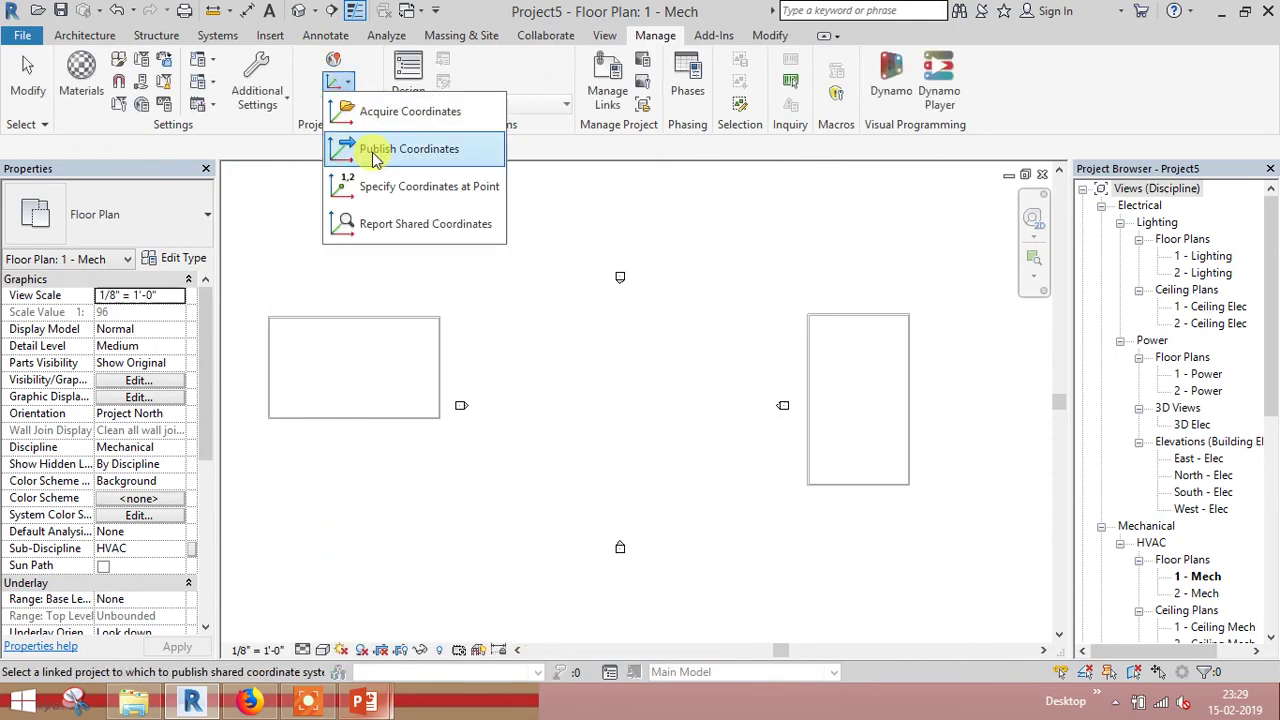
pyautogui.press('Escape')
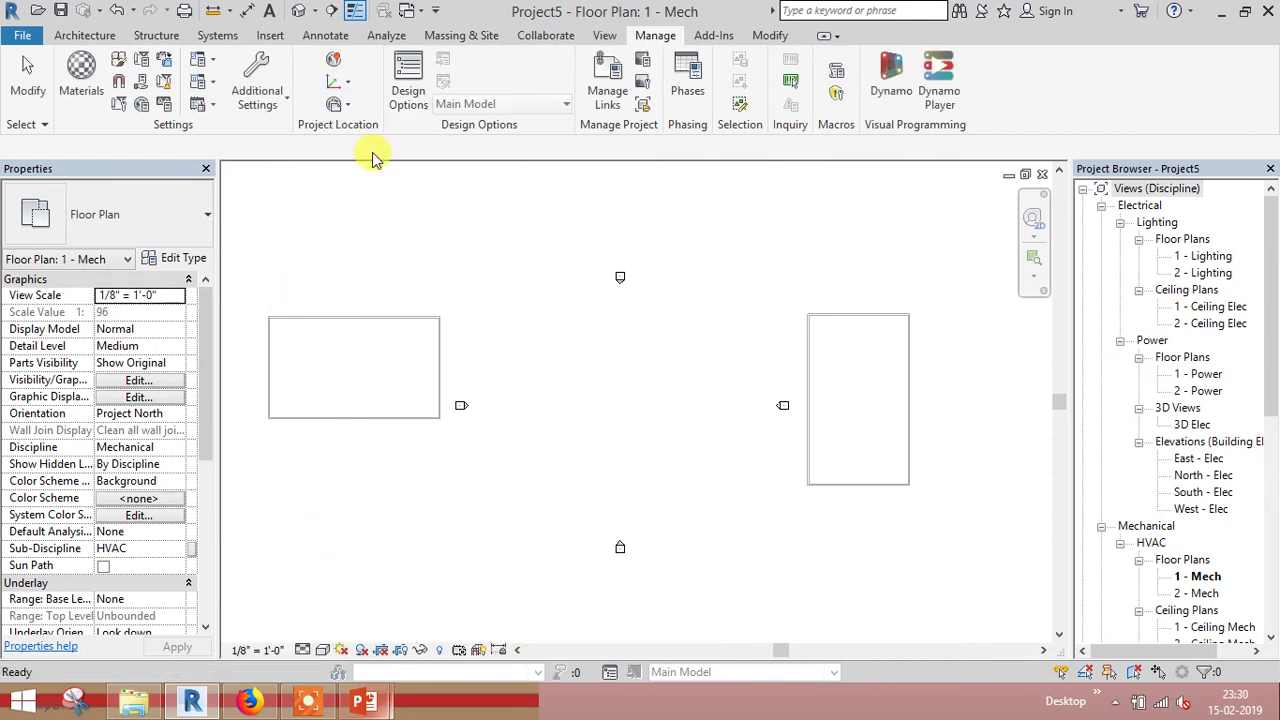
pyautogui.click(826, 318)
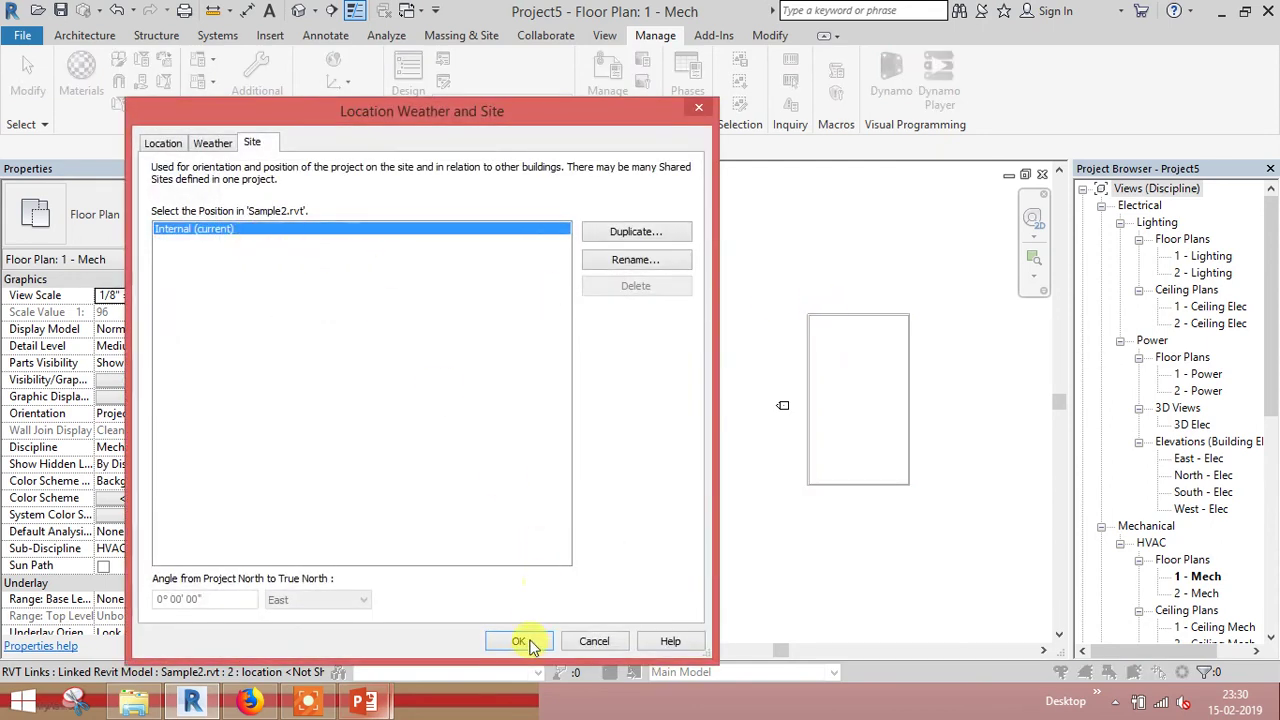
pyautogui.click(525, 645)
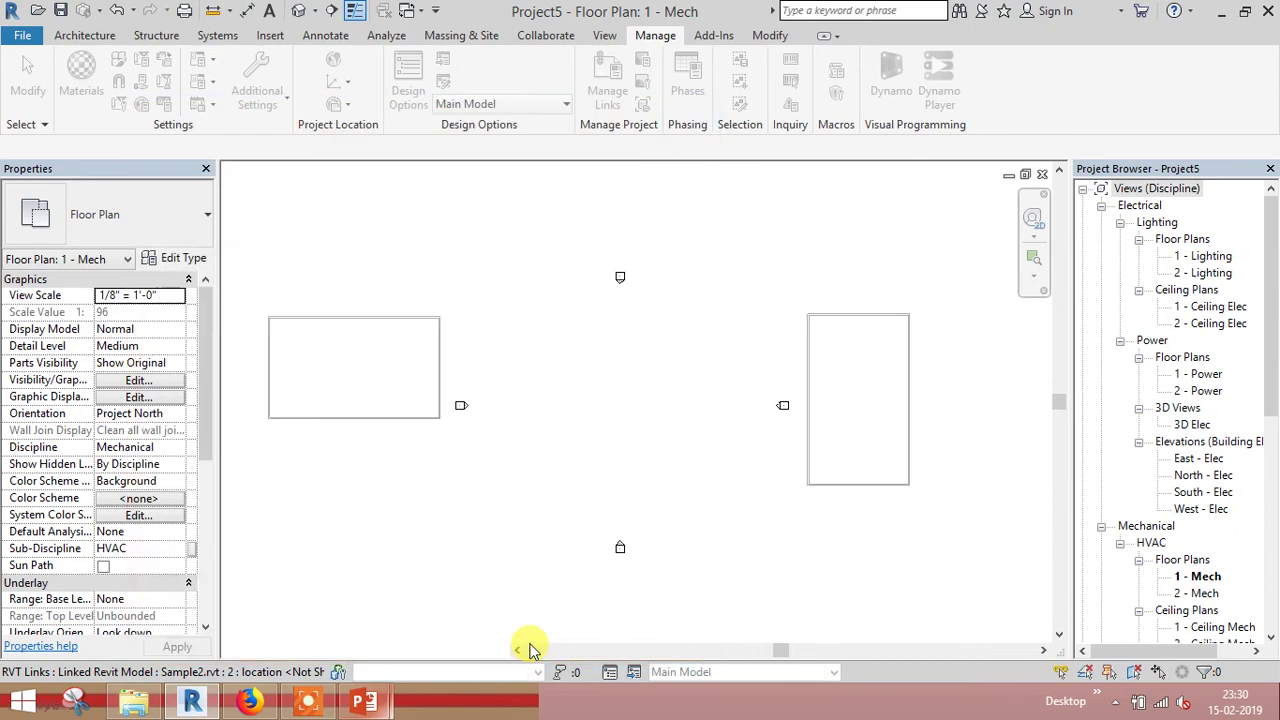
# - Save the host project as link.rvt and save the new positions back to Sample1 and Sample2
pyautogui.click(60, 12)
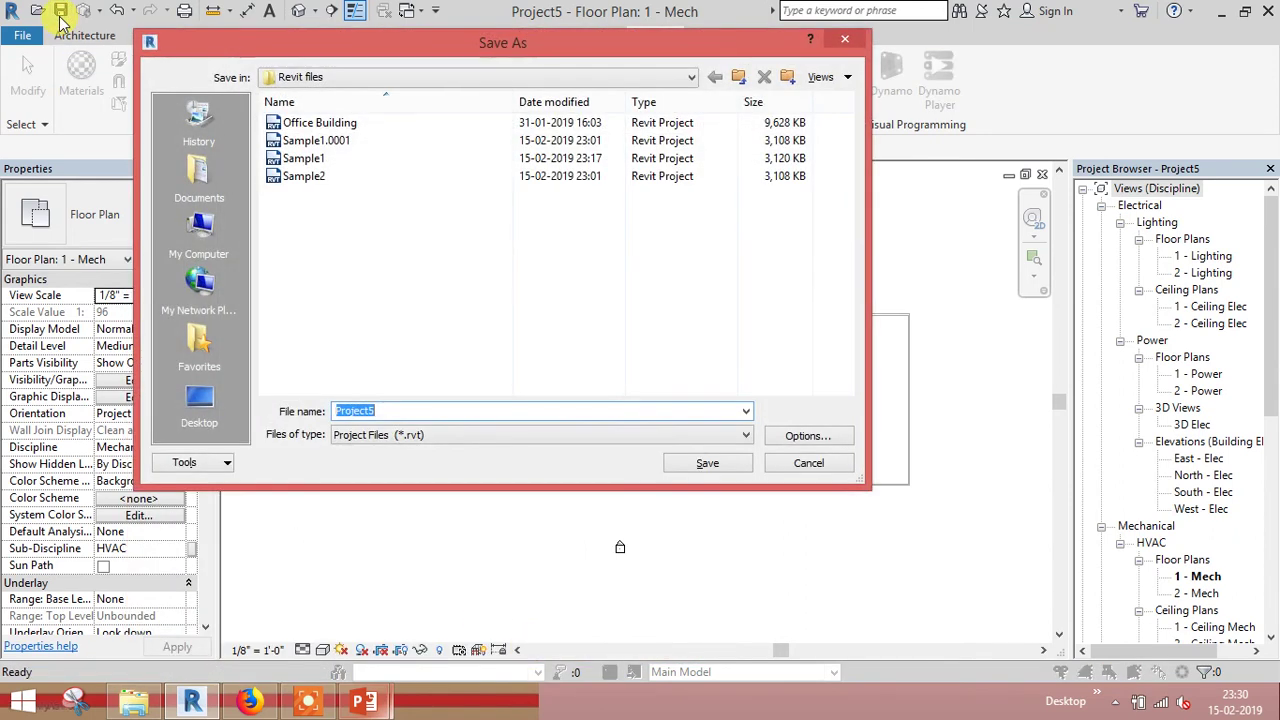
pyautogui.write('l')
pyautogui.click(676, 461)
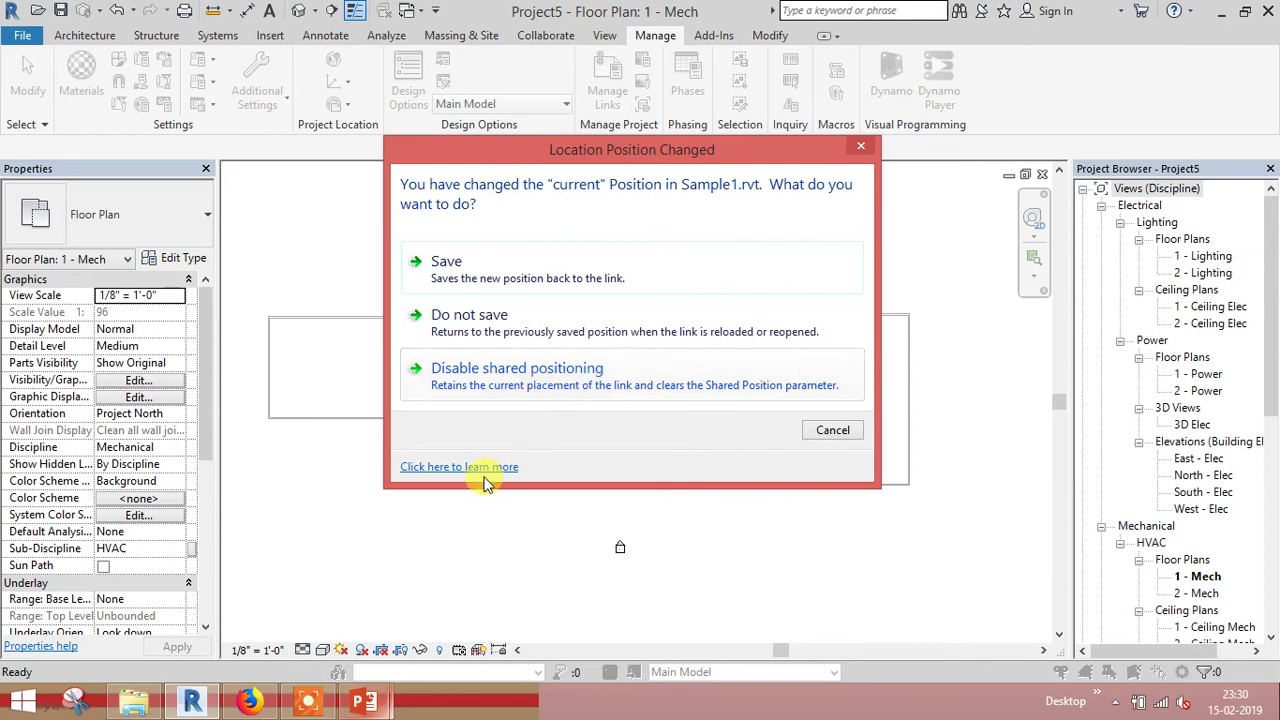
pyautogui.click(445, 281)
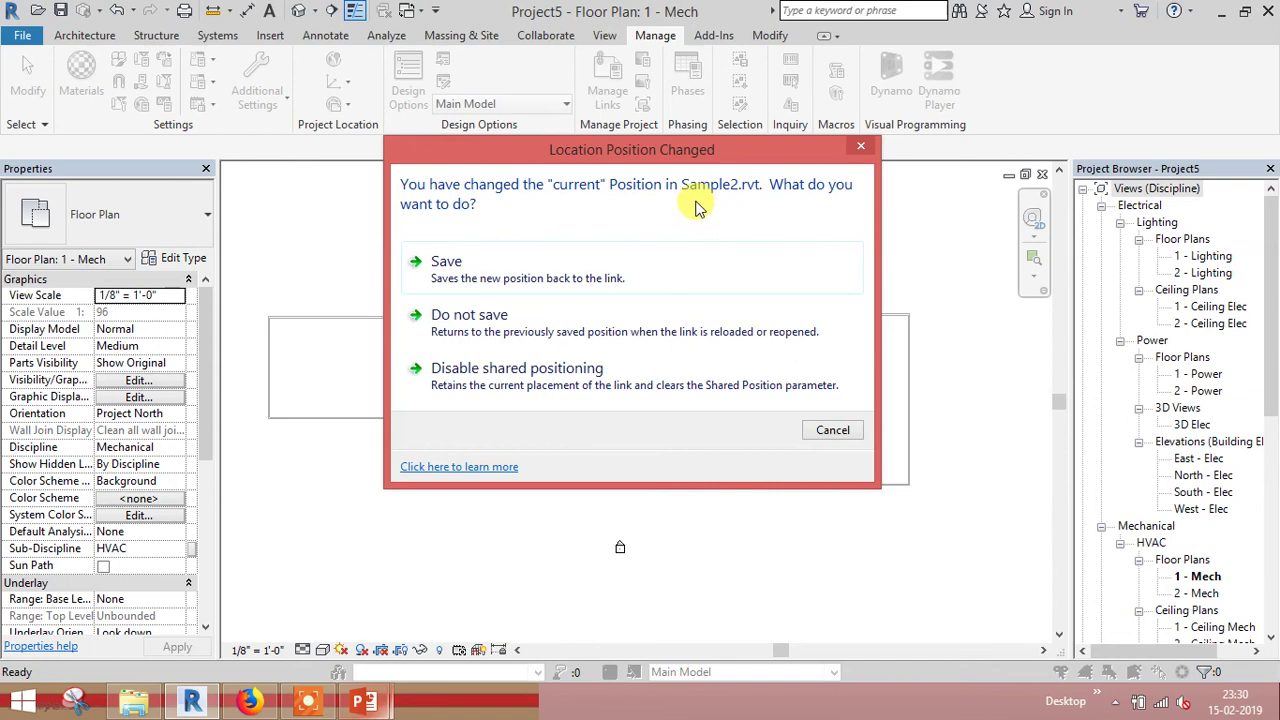
pyautogui.click(450, 275)
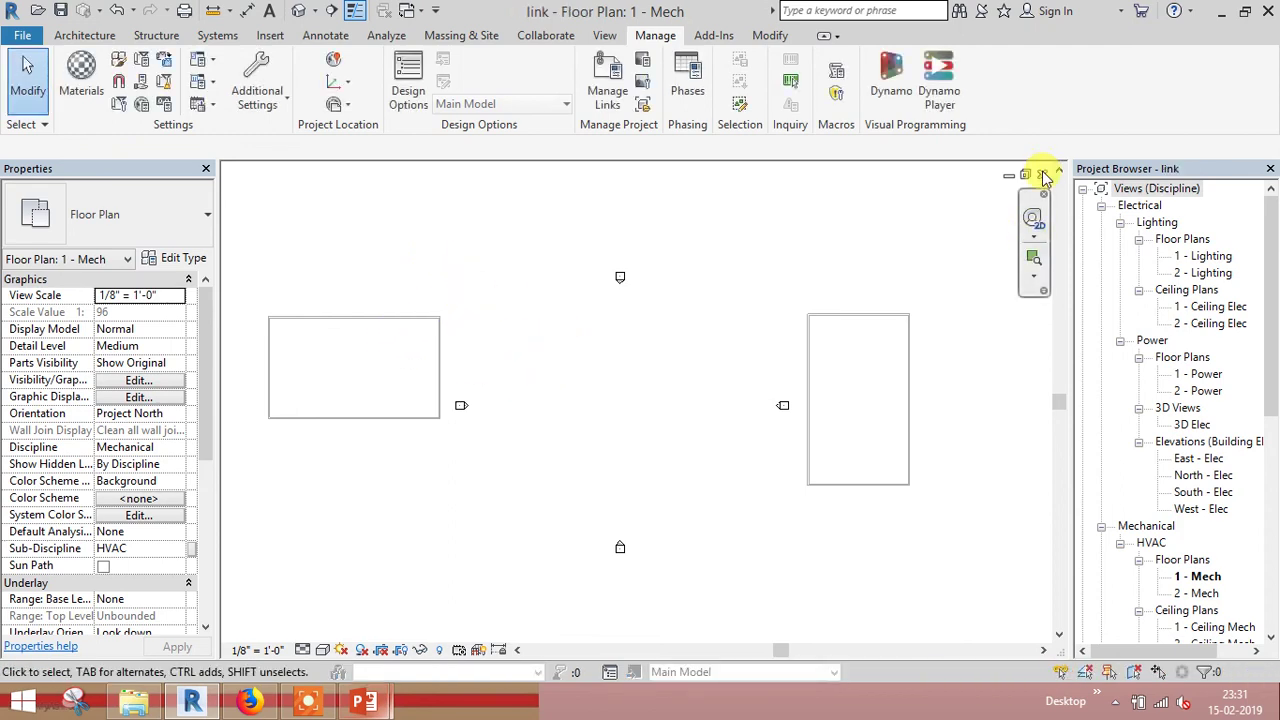
# - Close the link project and open Sample1.rvt from the Revit files folder
pyautogui.click(22, 35)
pyautogui.click(62, 535)
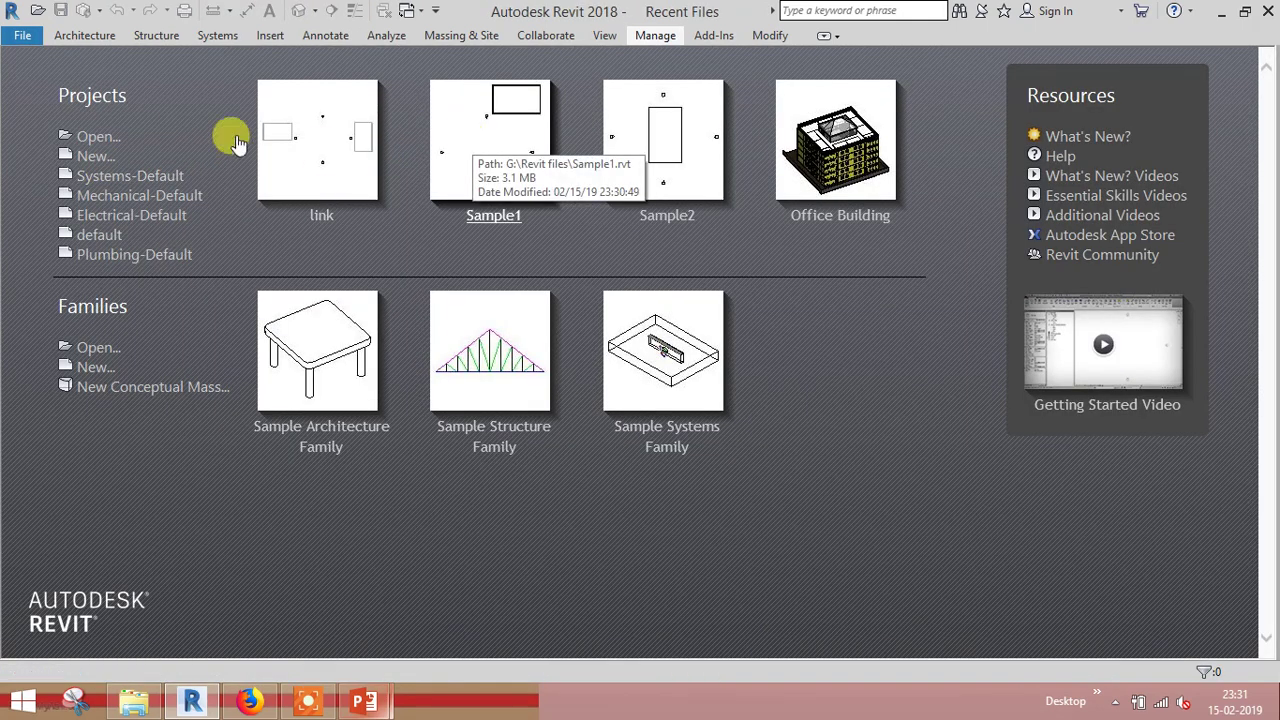
pyautogui.click(100, 137)
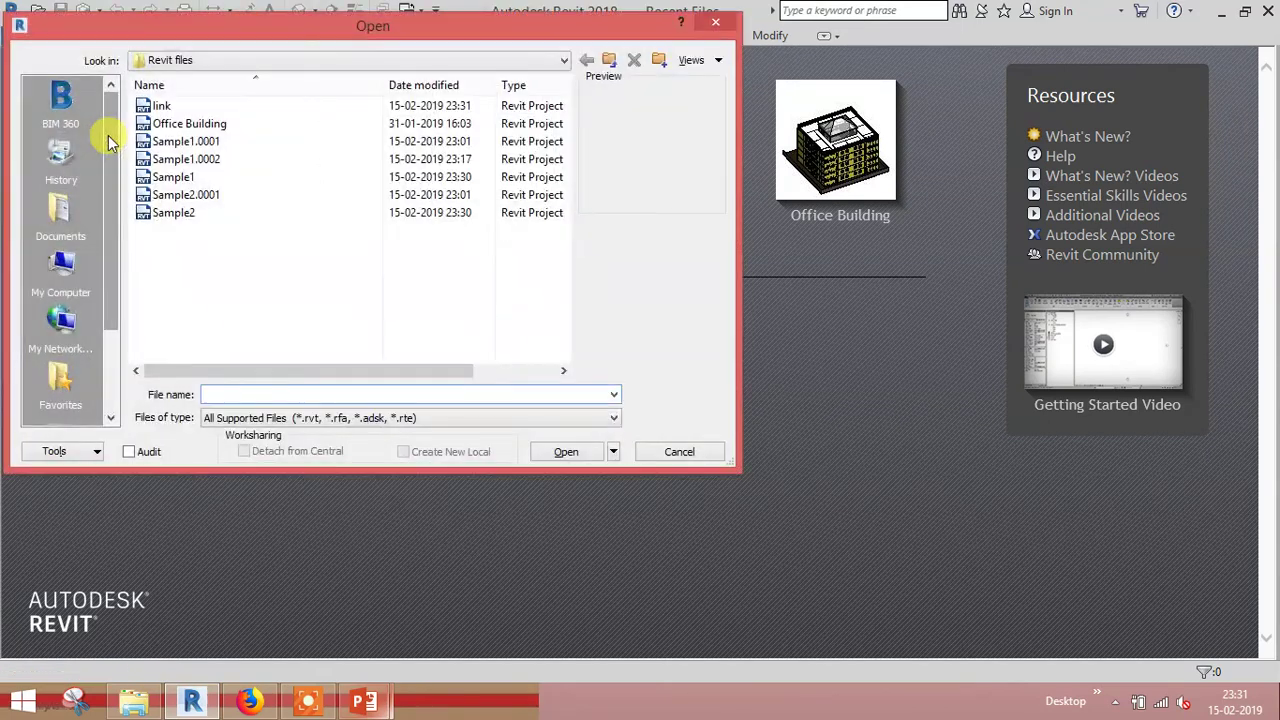
pyautogui.click(172, 177)
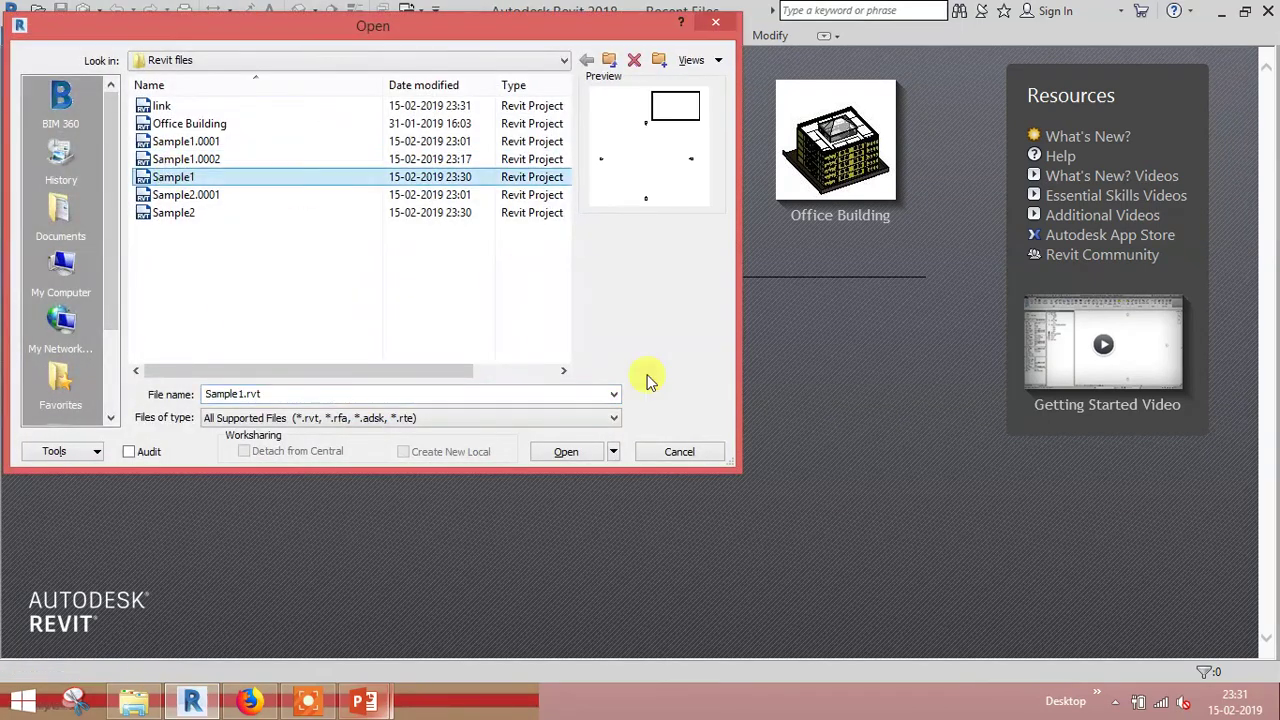
pyautogui.click(576, 449)
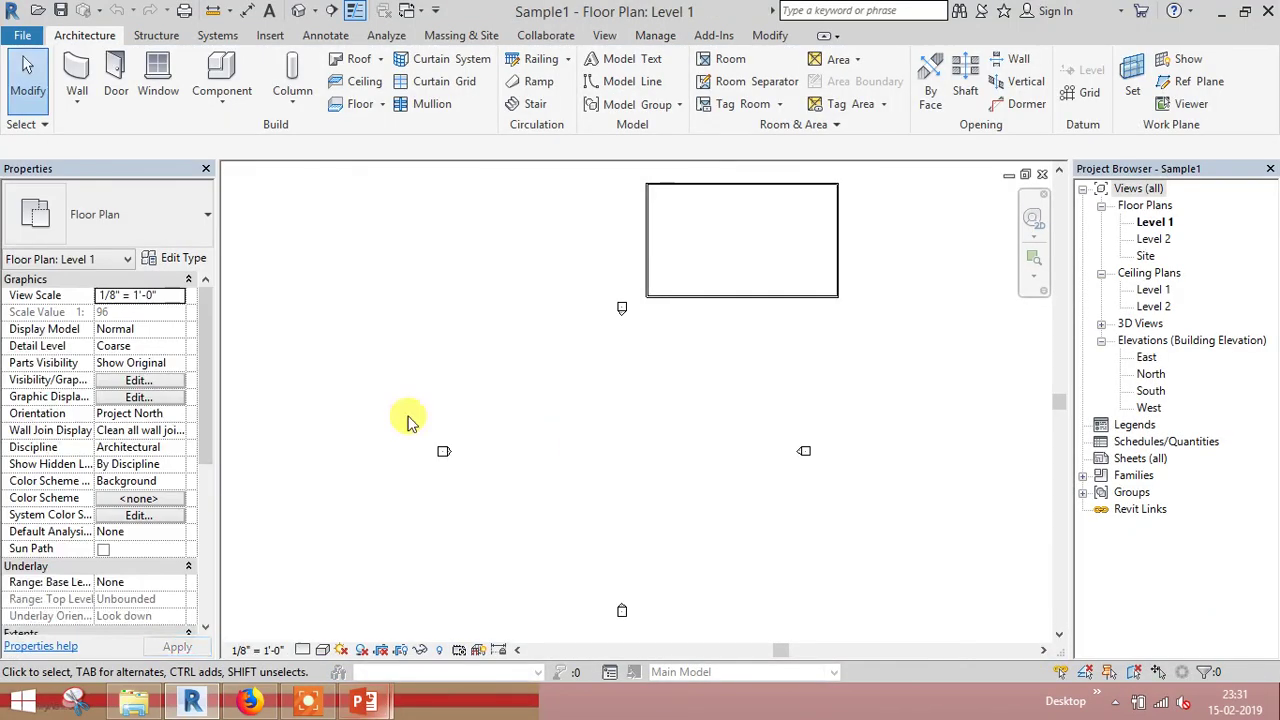
# - Link Sample2.rvt into Sample1 with Auto - By Shared Coordinates positioning
pyautogui.click(278, 38)
pyautogui.click(75, 98)
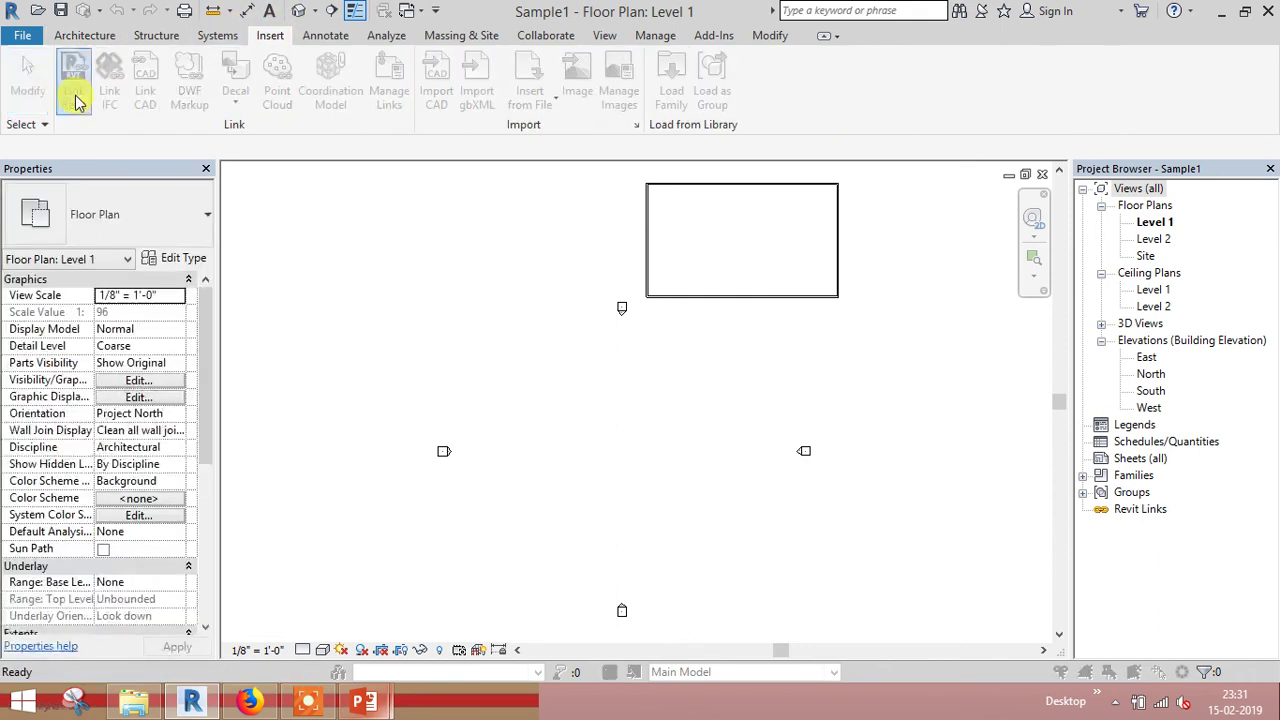
pyautogui.click(222, 232)
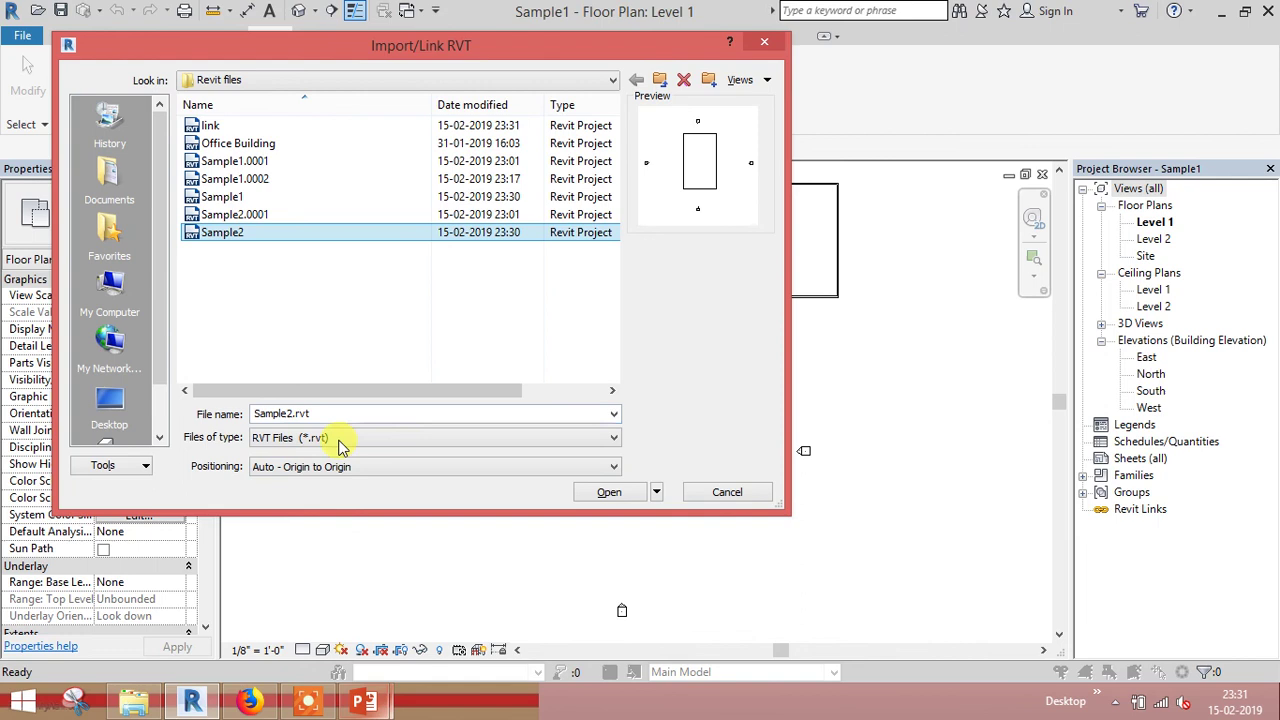
pyautogui.click(343, 466)
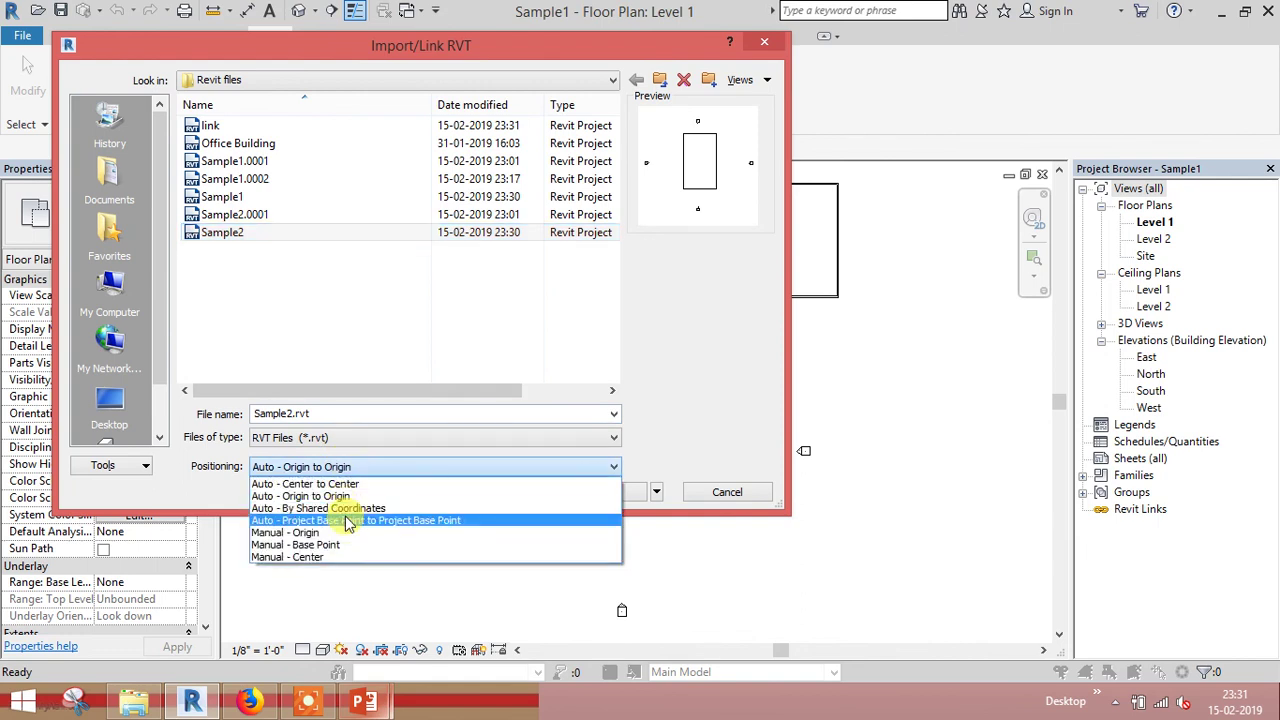
pyautogui.click(345, 508)
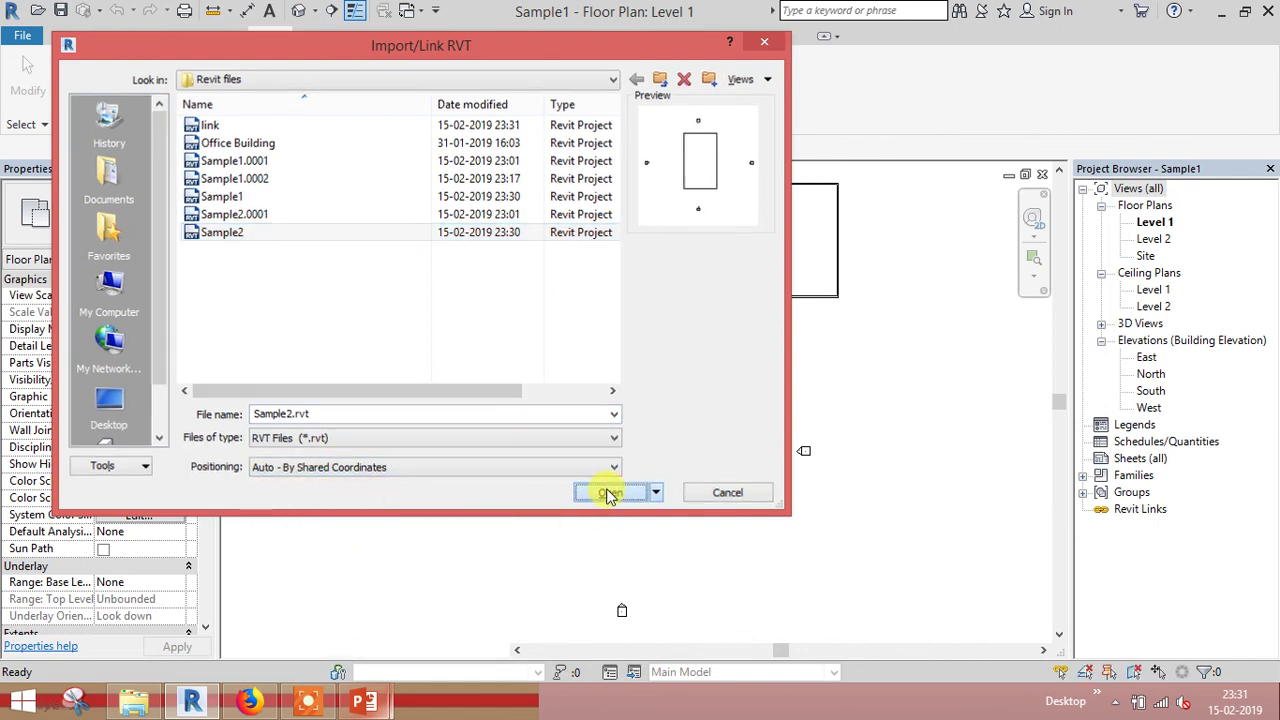
pyautogui.click(609, 494)
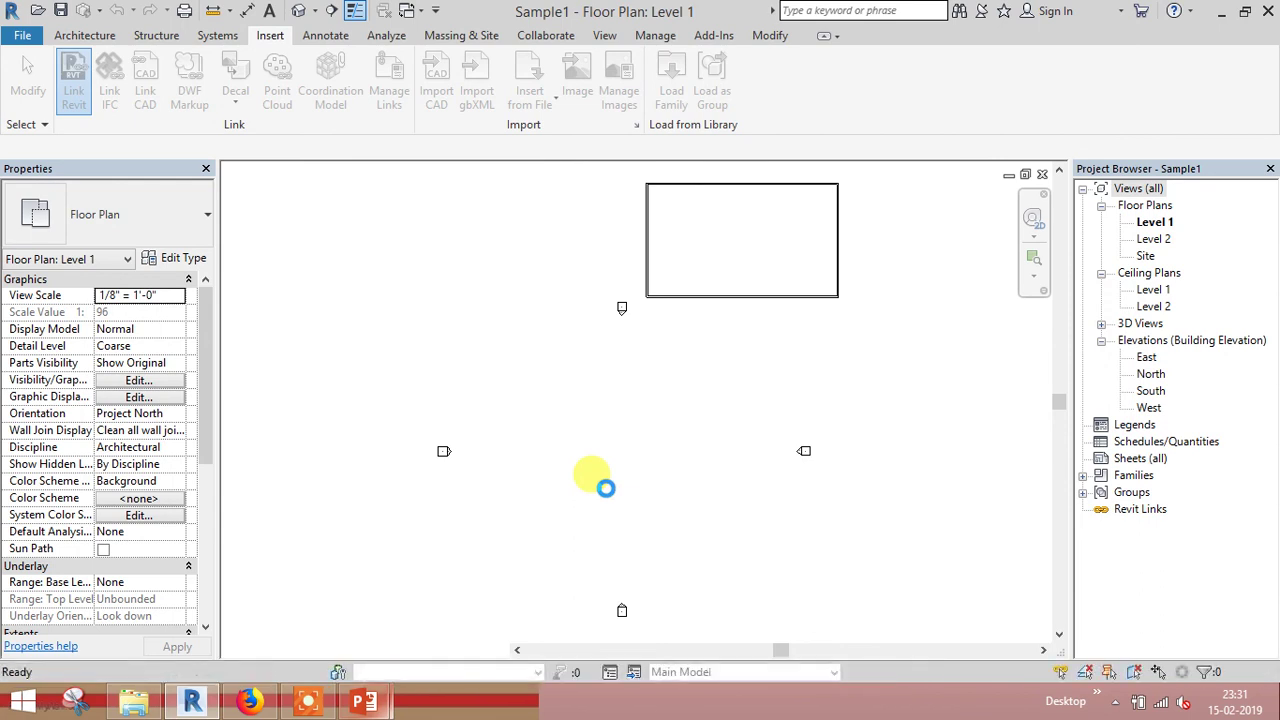
# - Pan the plan and select the Sample2 link to check its Internal shared site
pyautogui.scroll(-2, 754, 423)
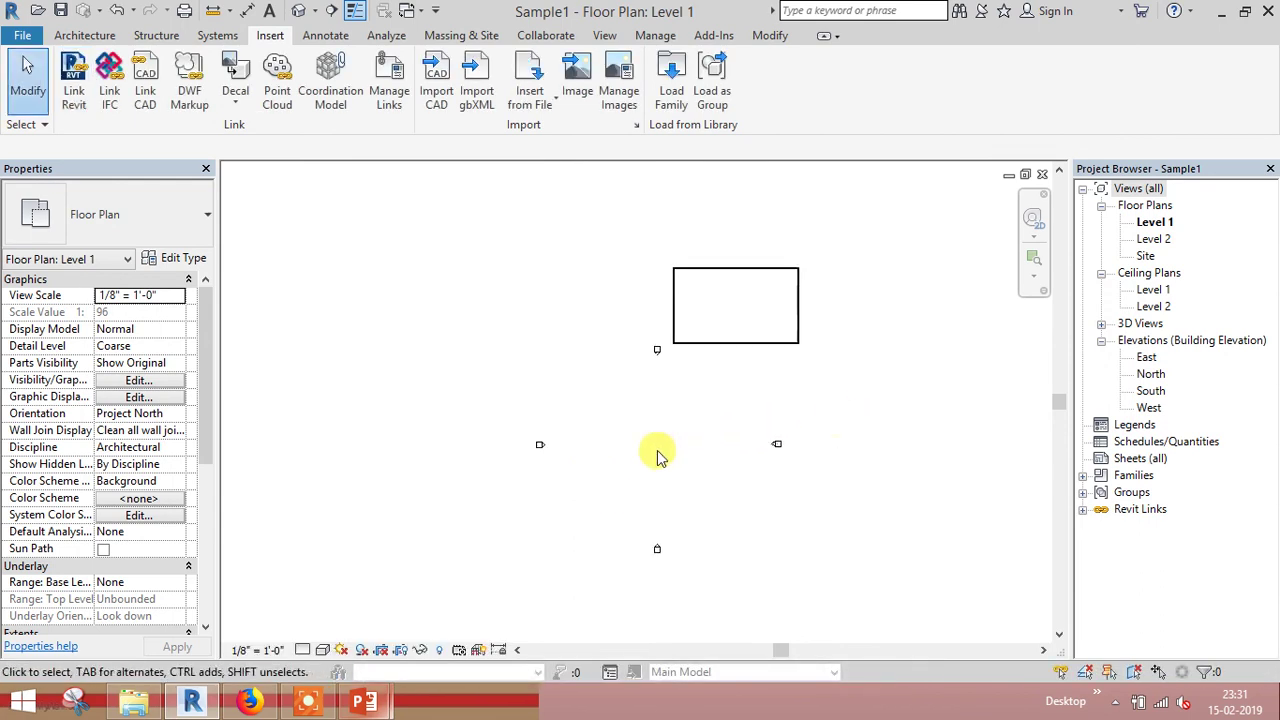
pyautogui.scroll(-3, 746, 437)
pyautogui.moveTo(789, 438); pyautogui.dragTo(627, 433, button='middle')
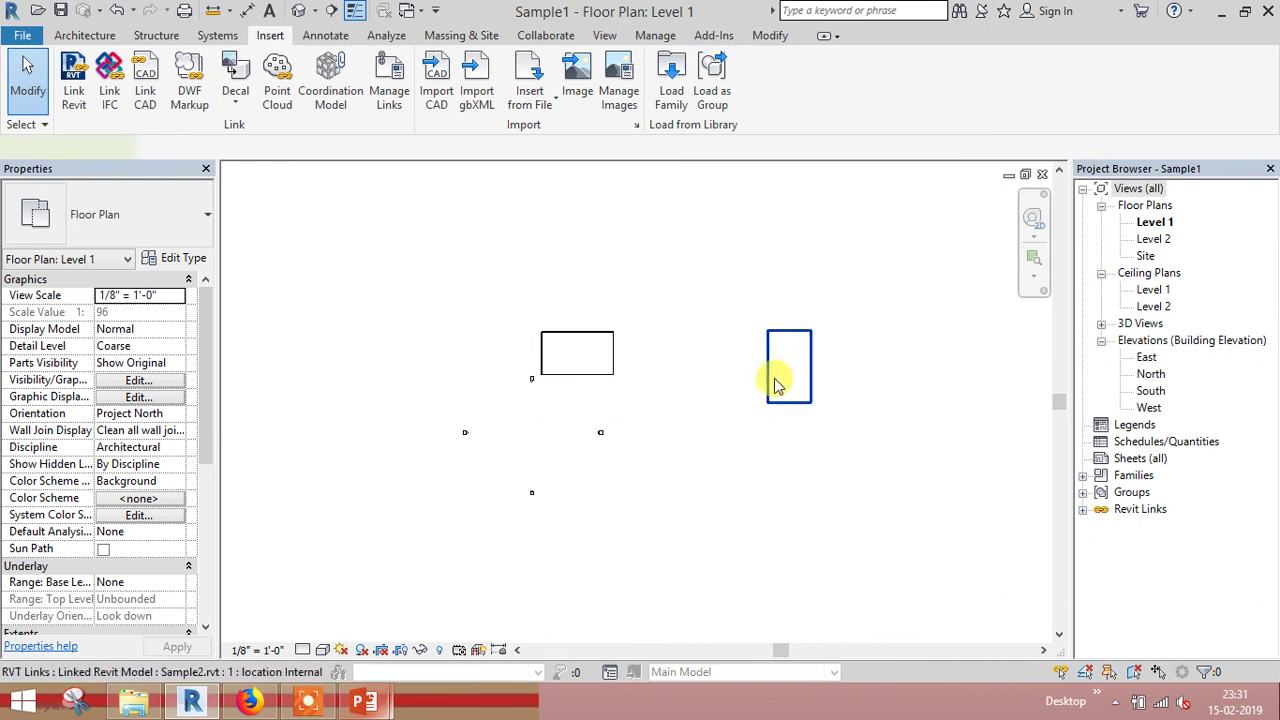
pyautogui.click(778, 385)
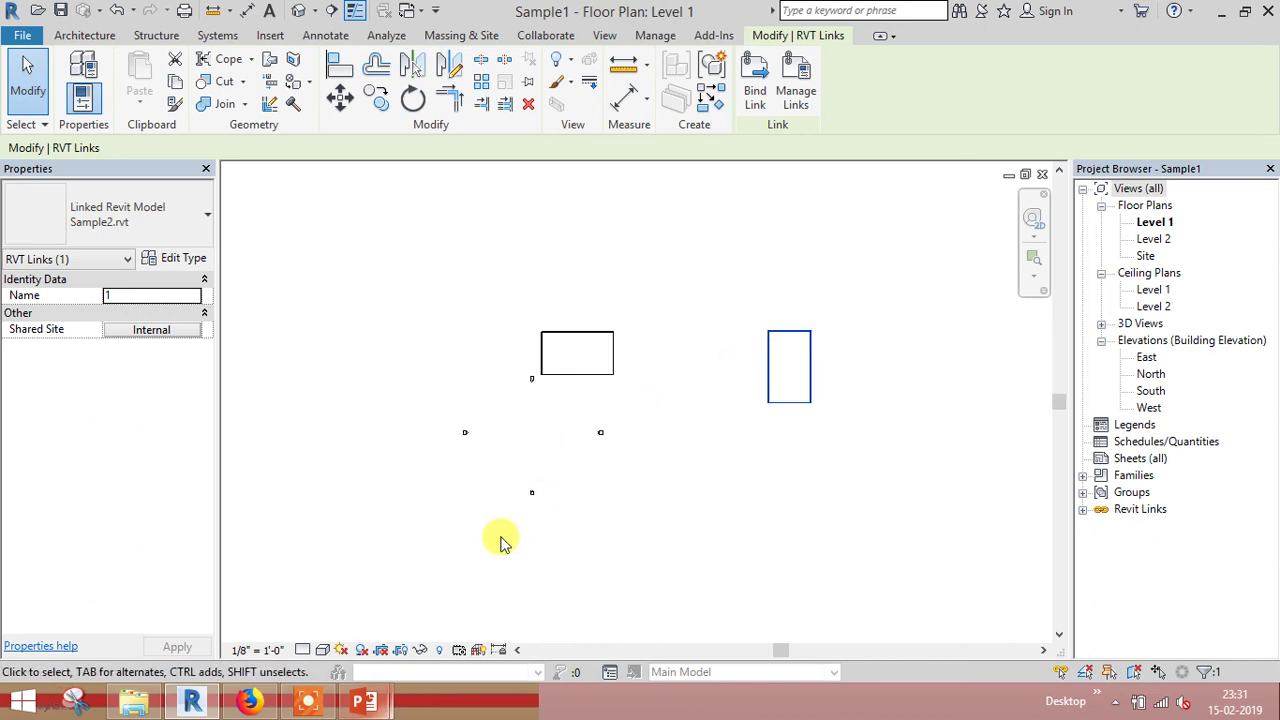
# - Bring up the PowerPoint slide show and advance from 'Linking Revit File' to the feedback slide
pyautogui.click(378, 705)
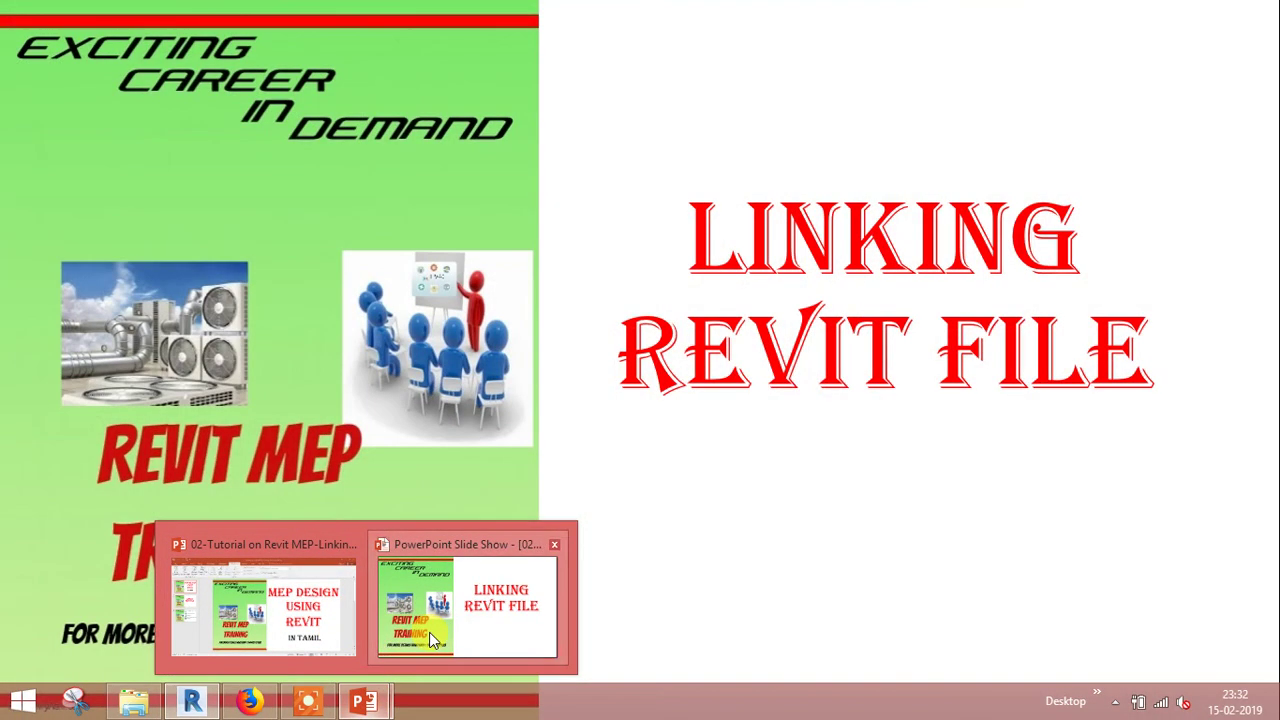
pyautogui.click(429, 632)
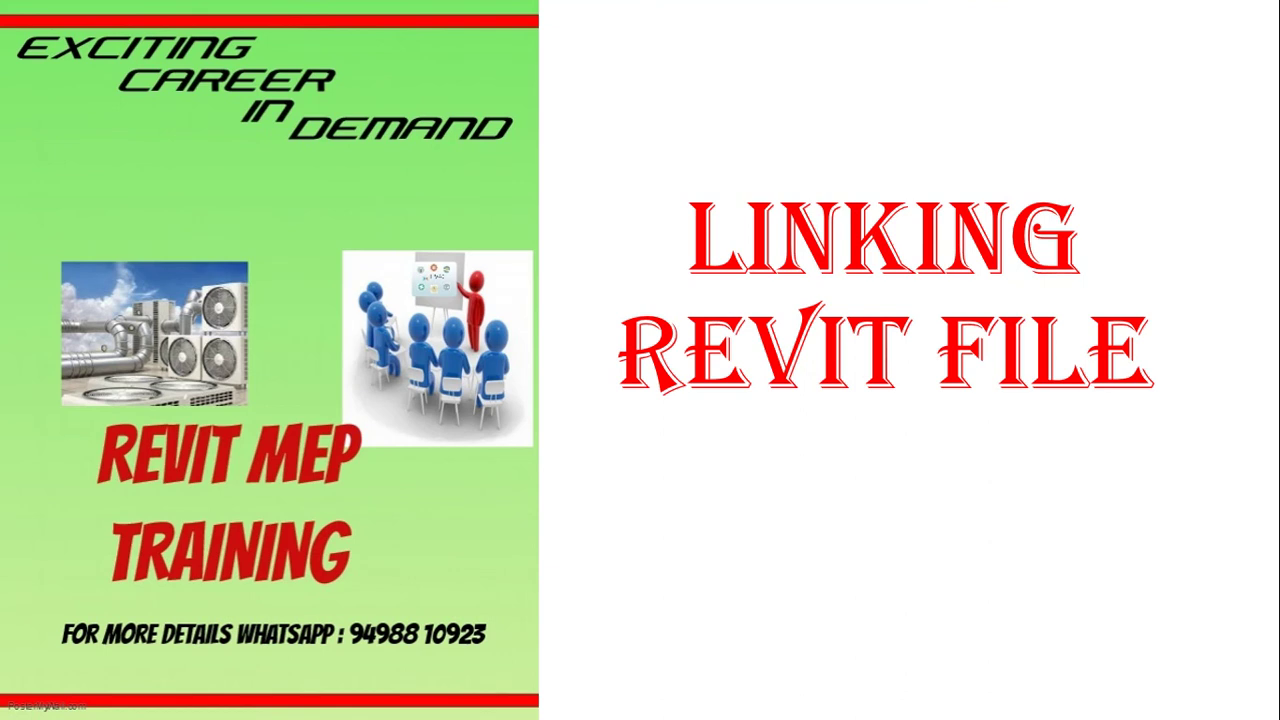
pyautogui.press('space')
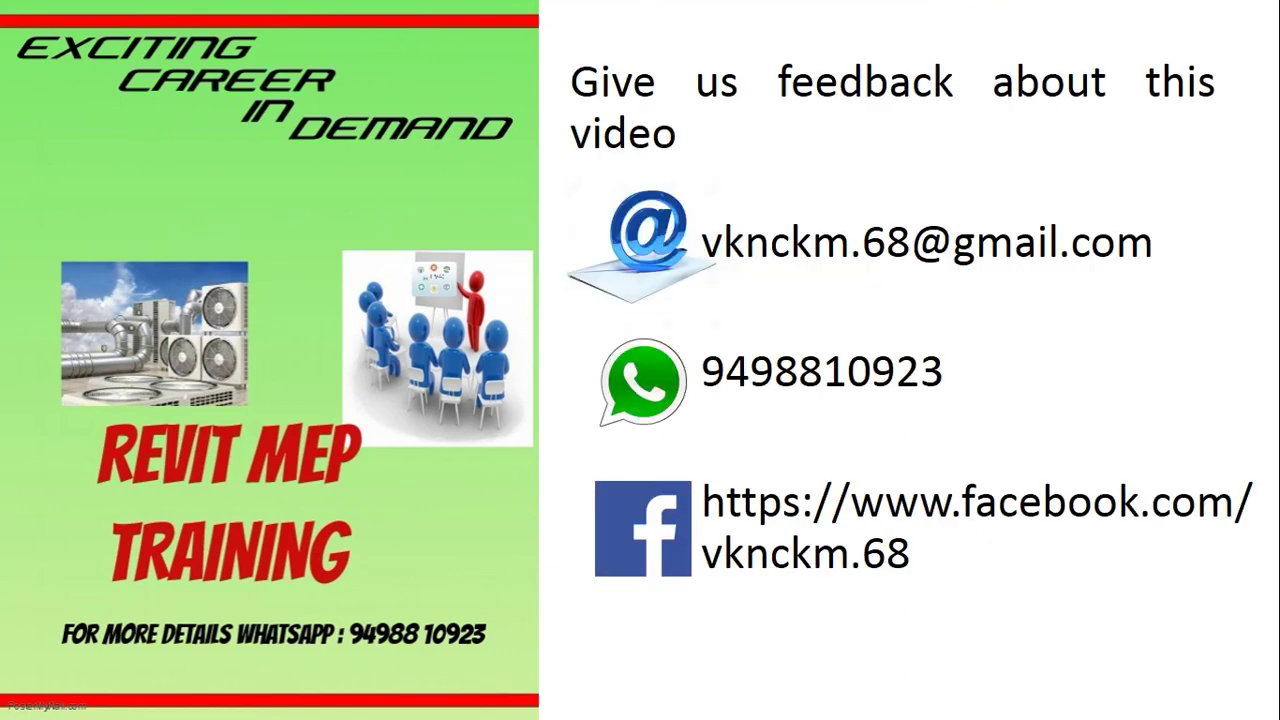